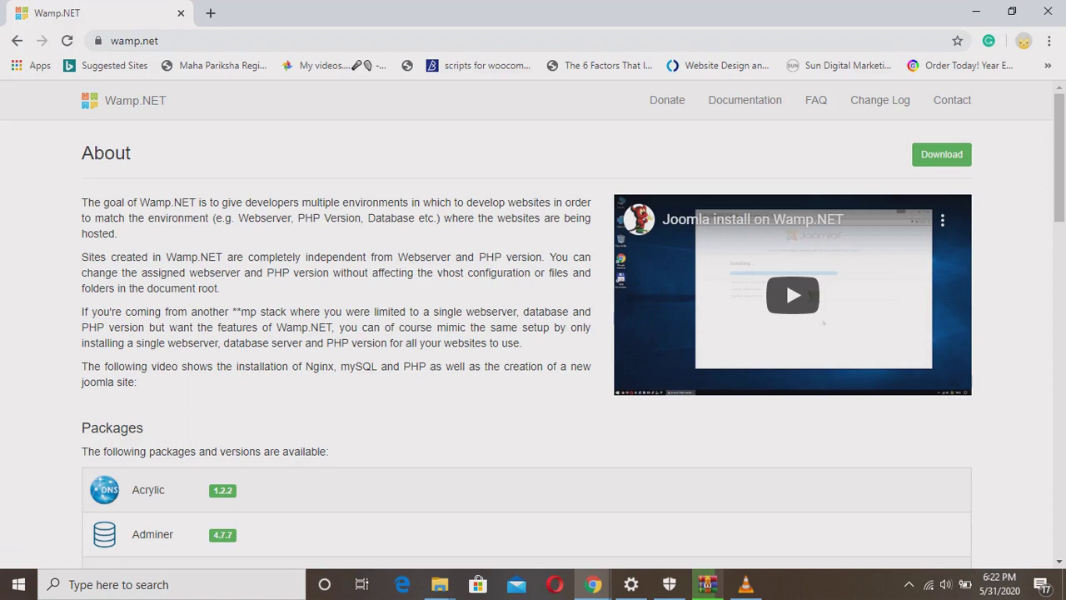
Read the website's About paragraphs and the Wamp.NET-only rows of the feature comparison table.
left_click_drag(81, 202, 337, 328)
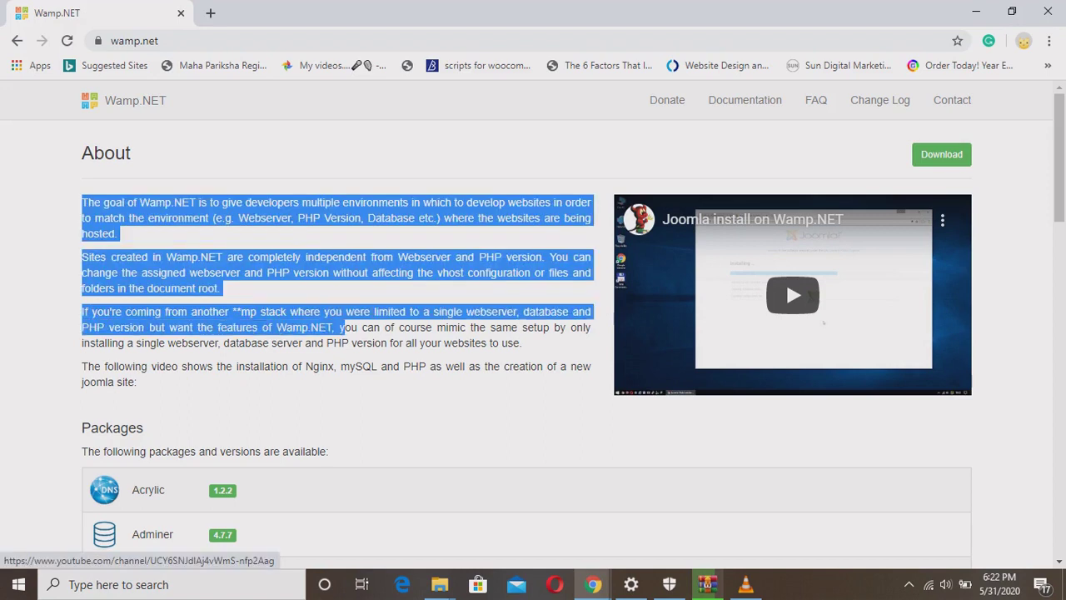
left_click(337, 327)
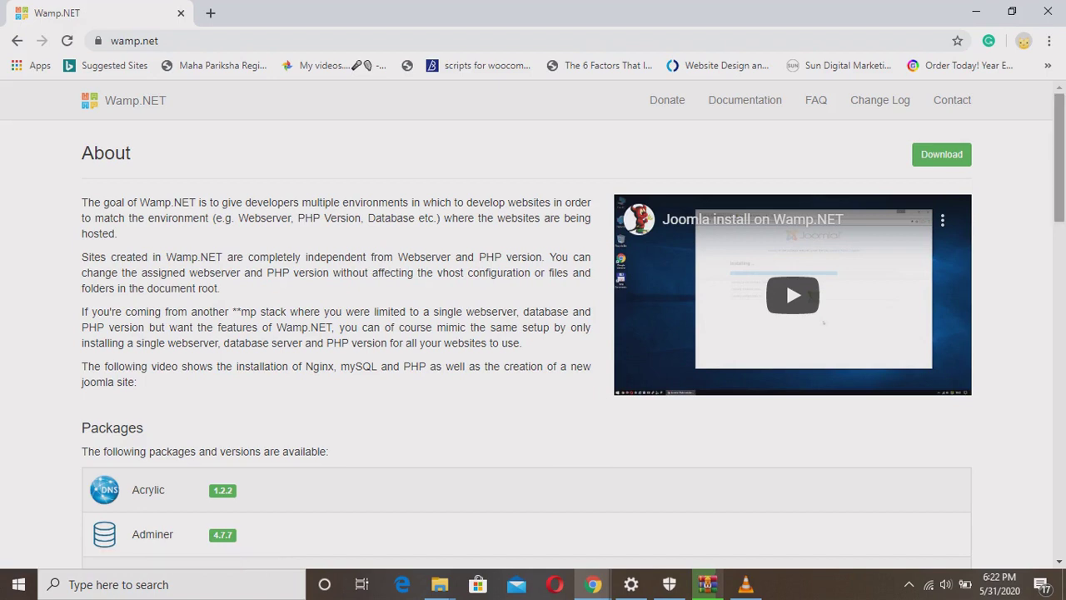
scroll(533, 333, "down", 3)
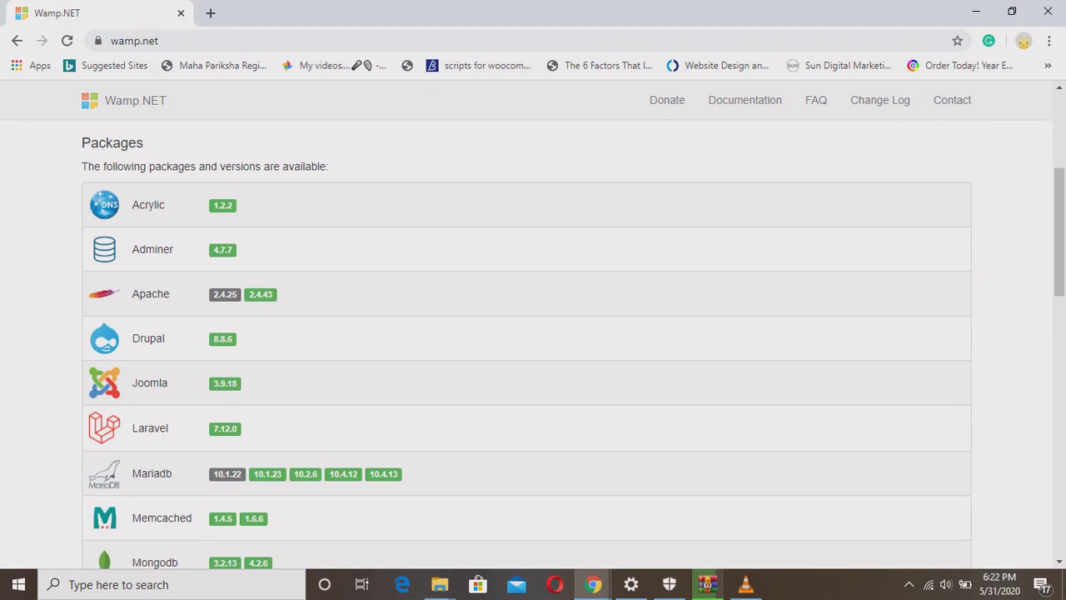
left_click_drag(1060, 233, 1060, 329)
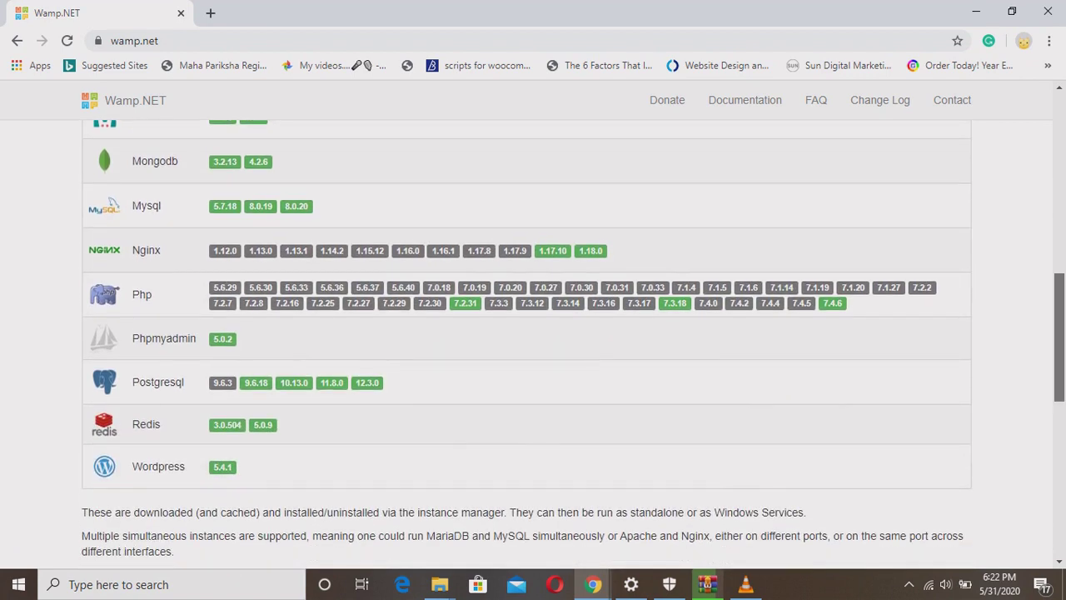
left_click_drag(1060, 328, 1060, 477)
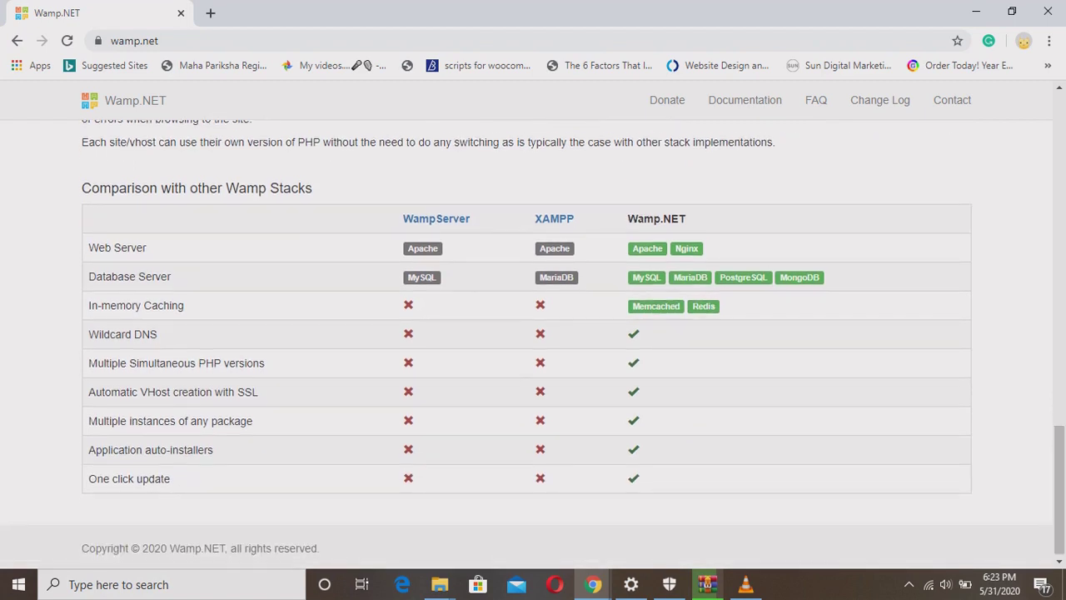
left_click_drag(88, 305, 170, 478)
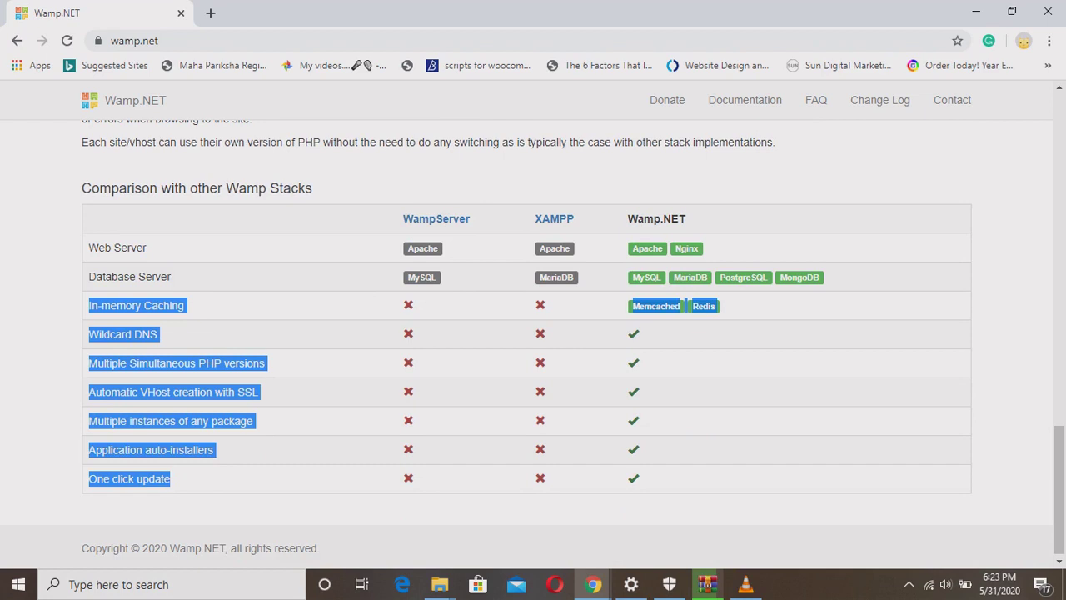
left_click(170, 478)
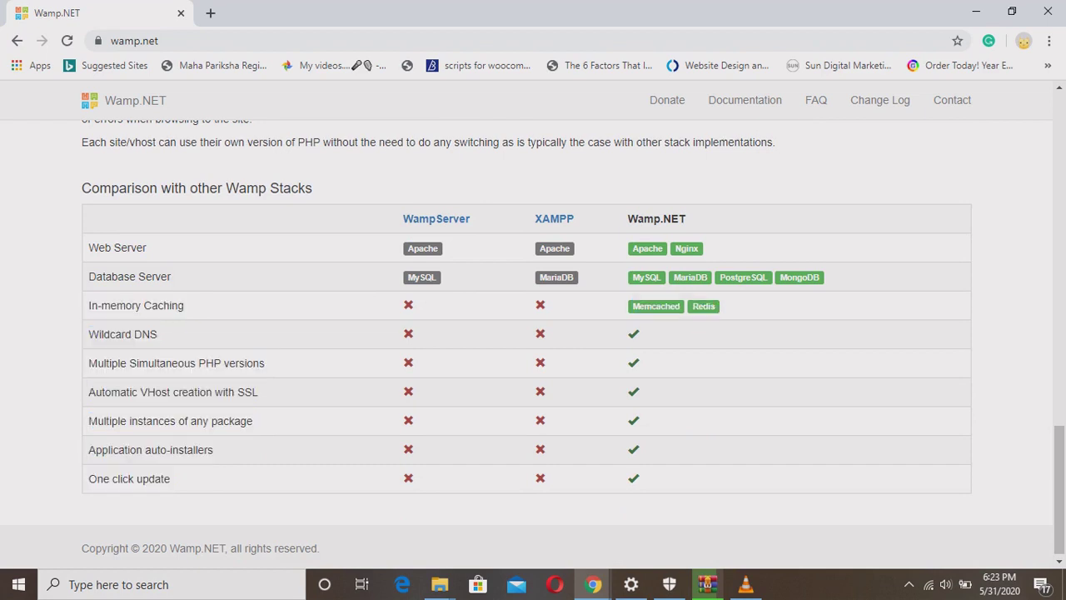
left_click_drag(1059, 490, 1060, 491)
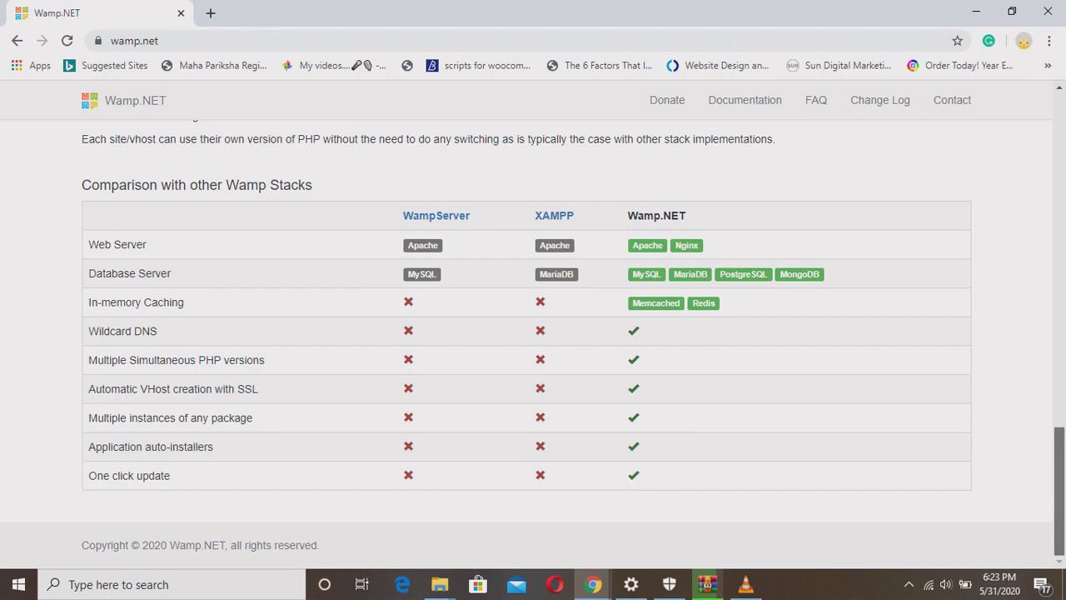
left_click_drag(1060, 491, 1059, 152)
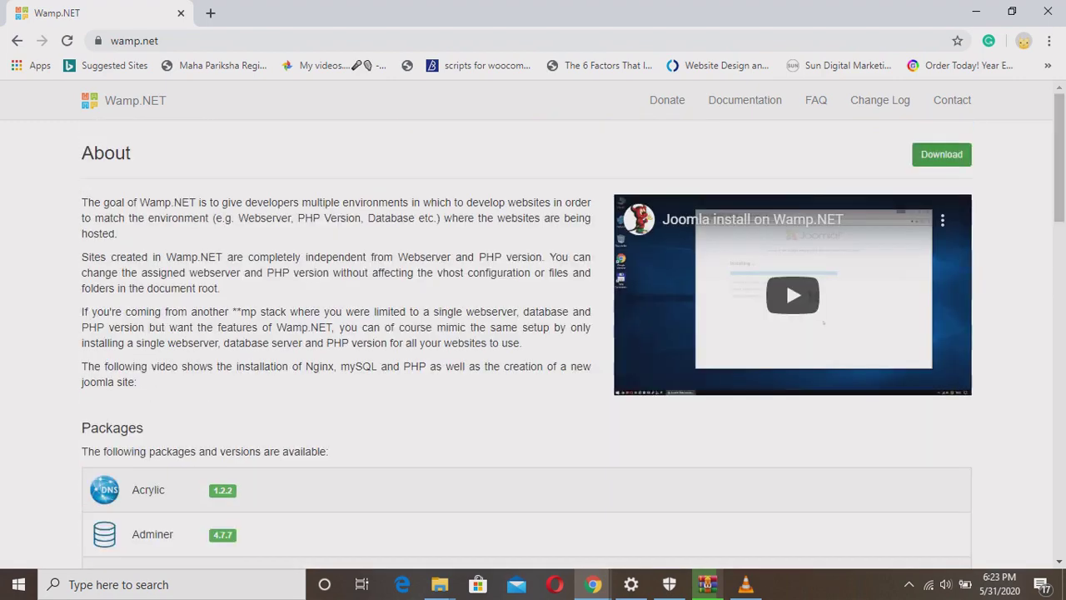
Cancel the duplicate installer download, minimize Chrome and select the wamp.net installer on the desktop.
left_click(941, 154)
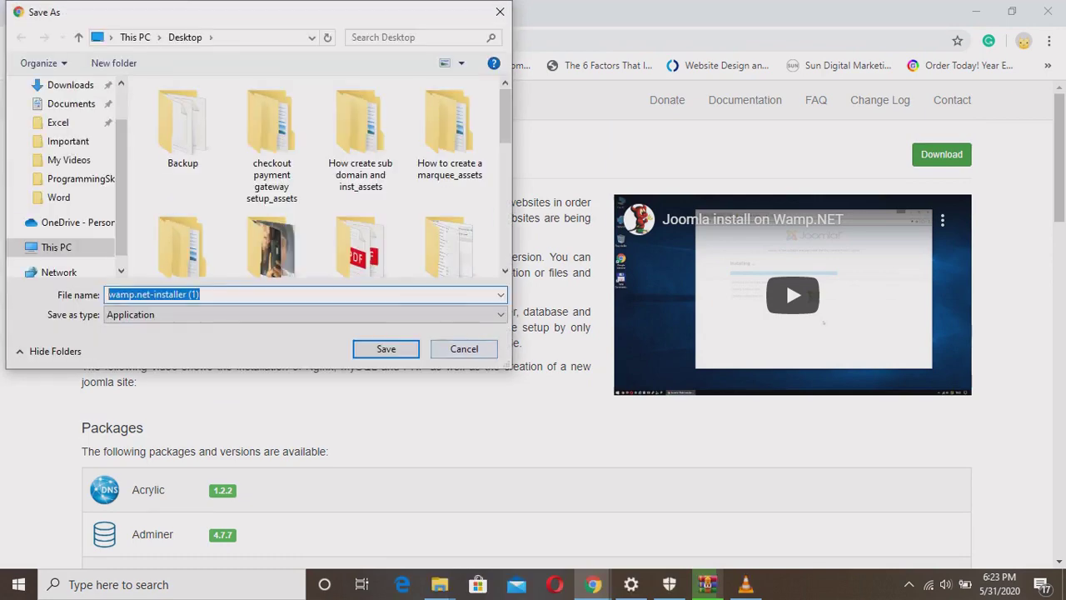
left_click(464, 348)
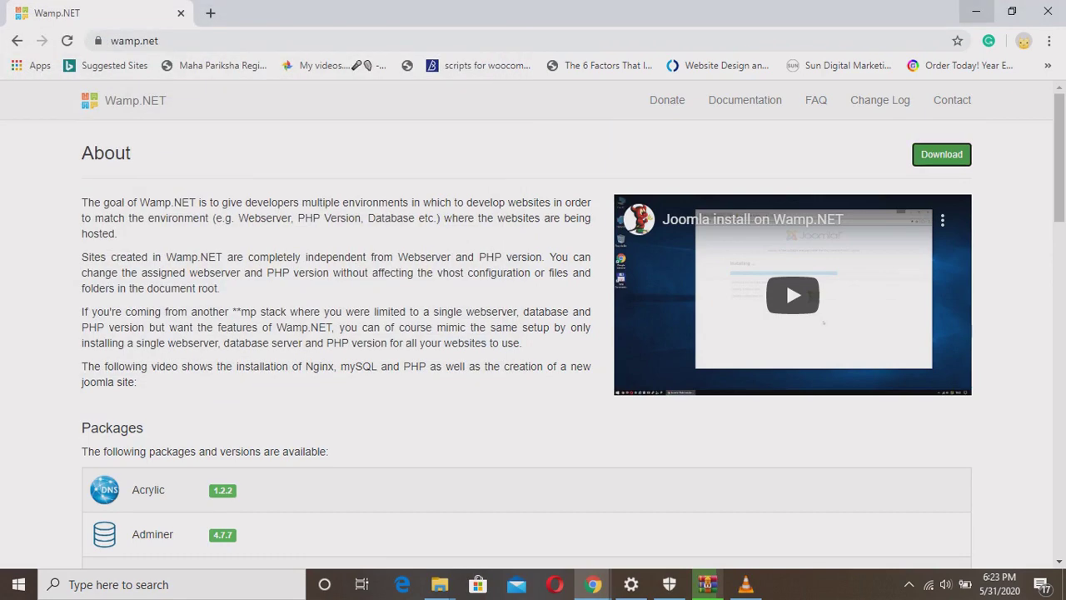
left_click(976, 11)
left_click(498, 496)
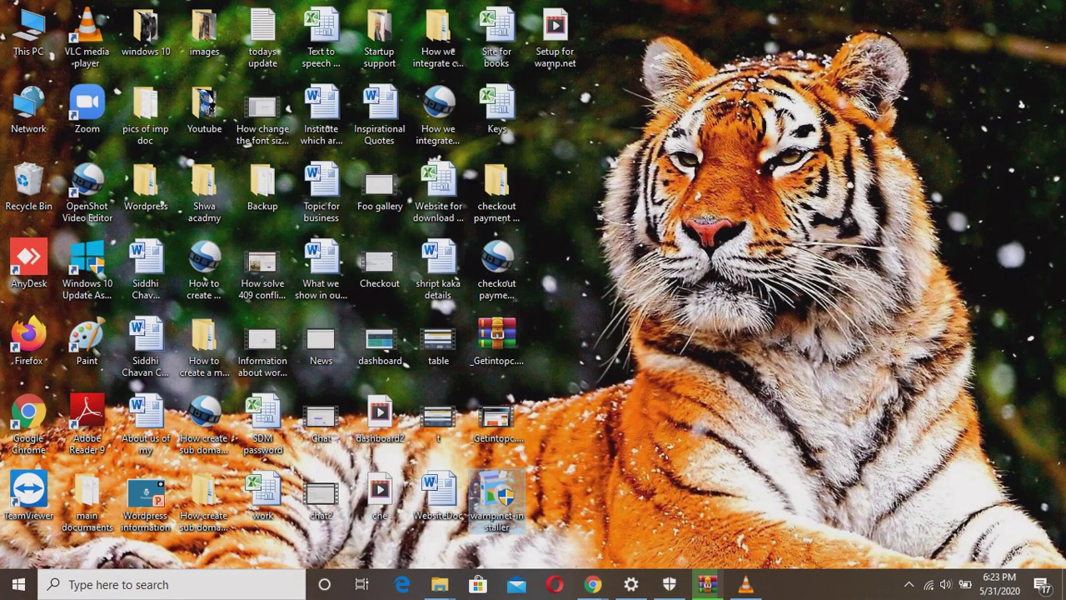
Run wamp.net-installer and install to C:\Wamp.NET with desktop icon and launch-after-install enabled.
double_click(497, 496)
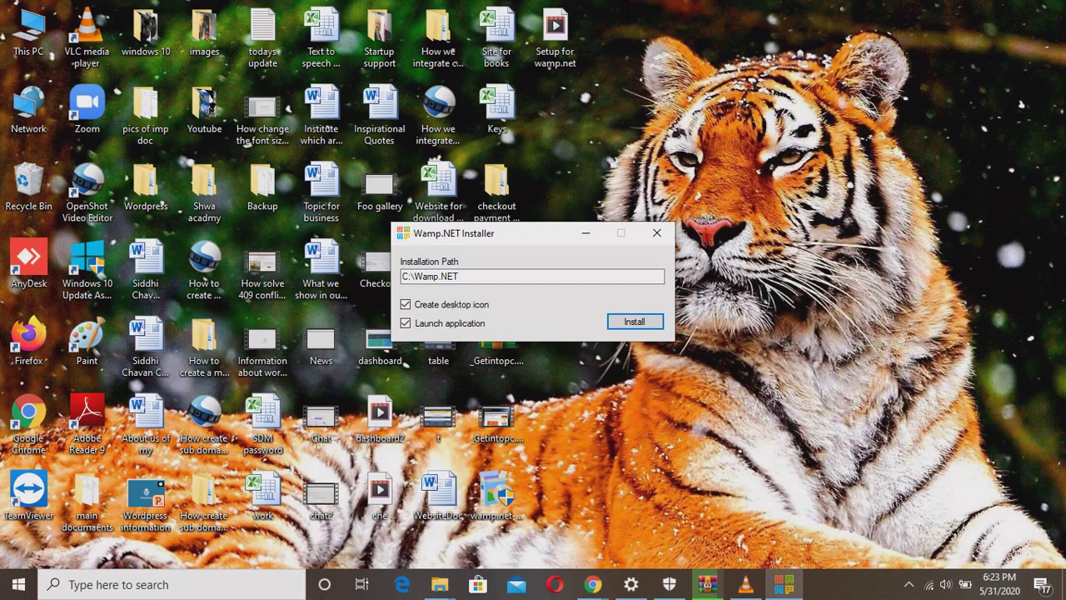
key("Return")
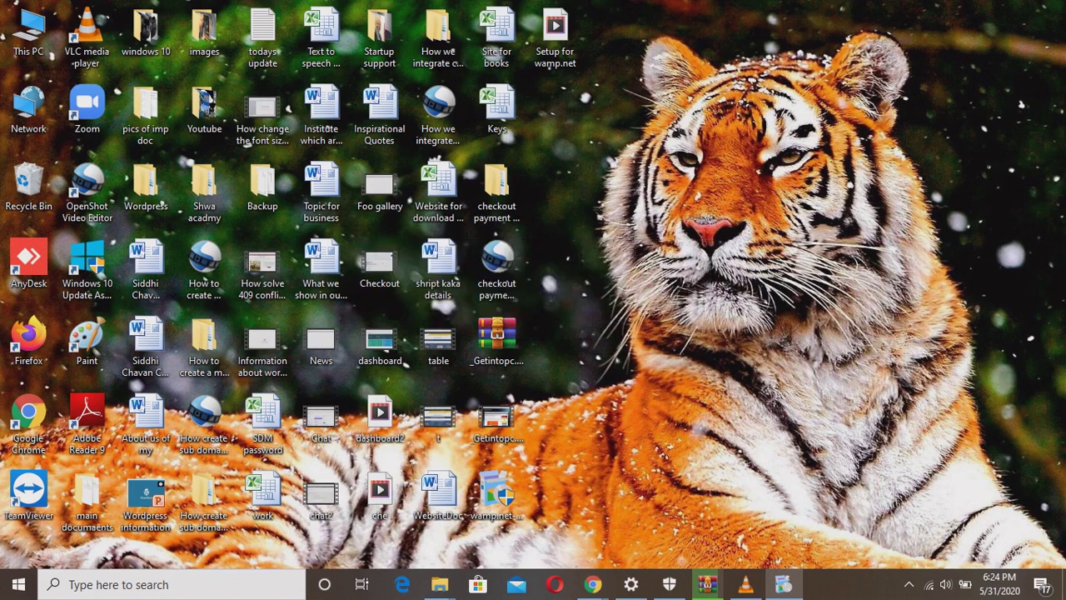
Dismiss Installation Complete and run the Wamp.NET desktop shortcut as administrator.
left_click(571, 347)
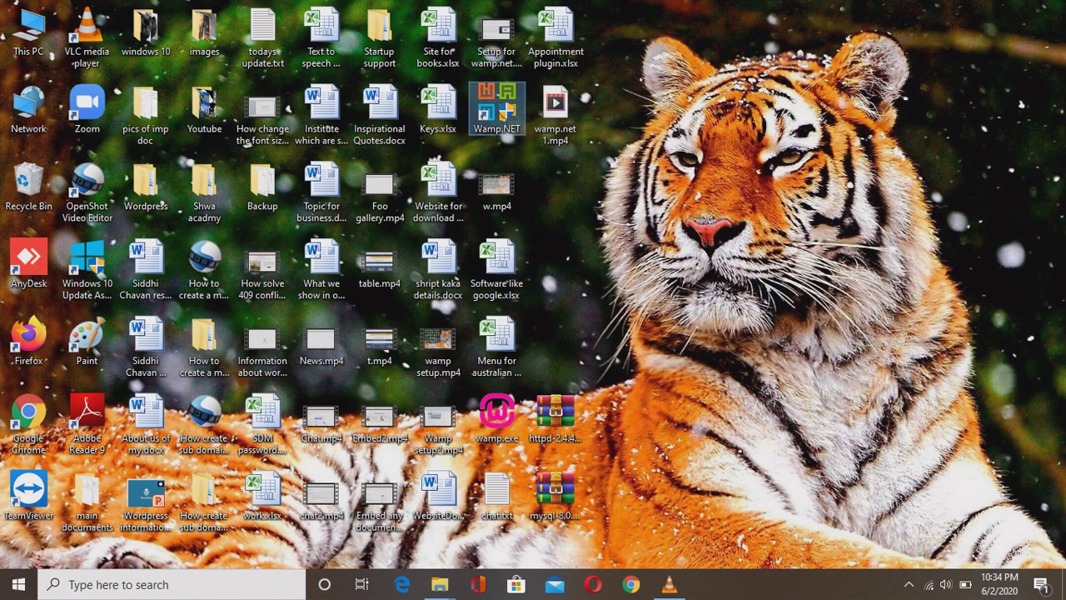
right_click(492, 110)
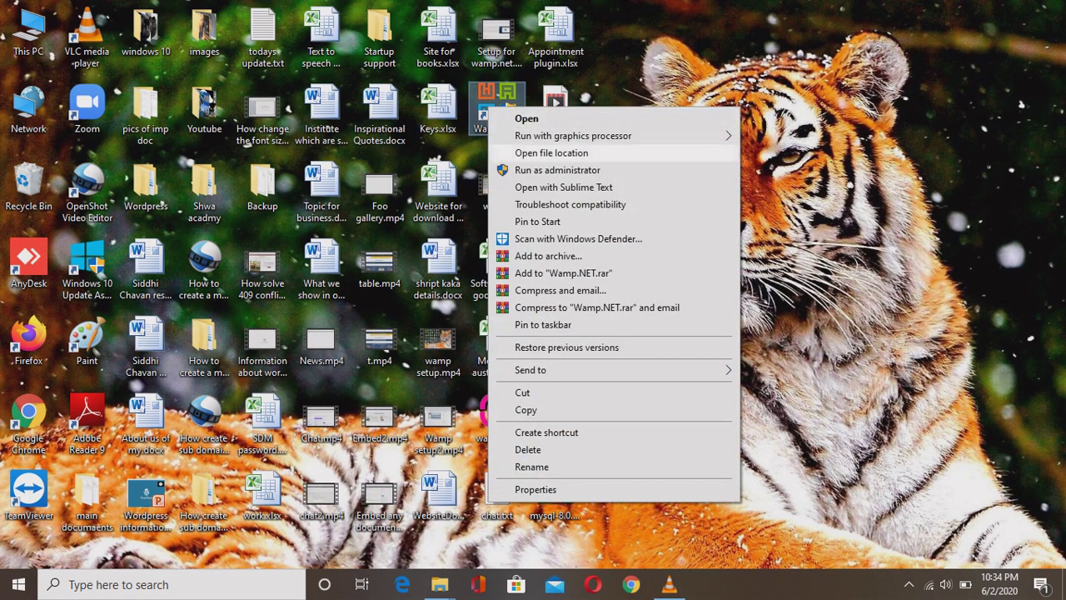
left_click(557, 170)
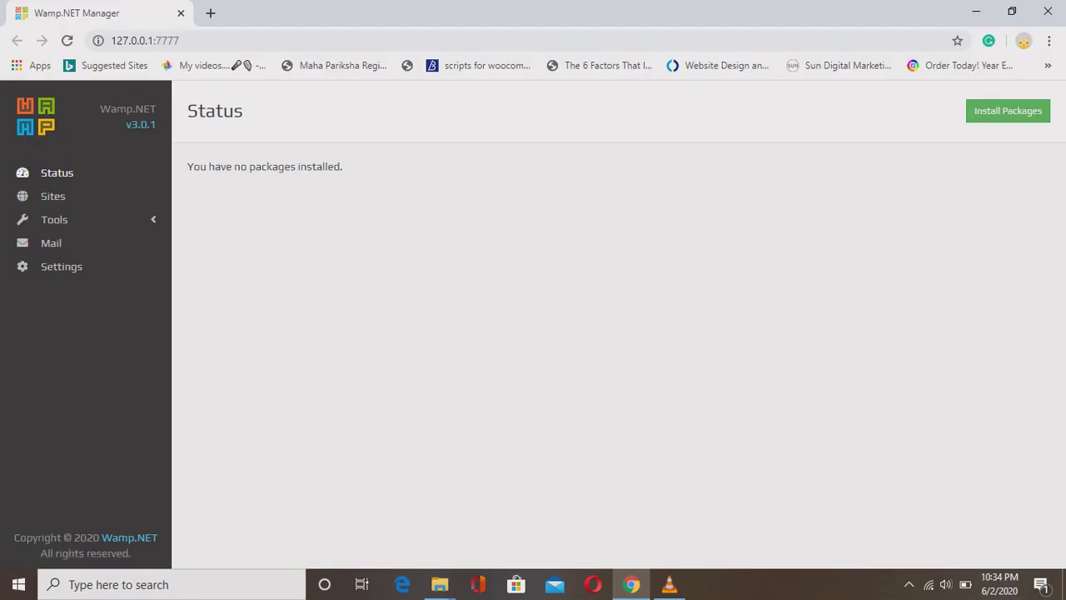
Visit Sites and Tools › Benchmarks, then bring up the Hosts Editor.
left_click(52, 195)
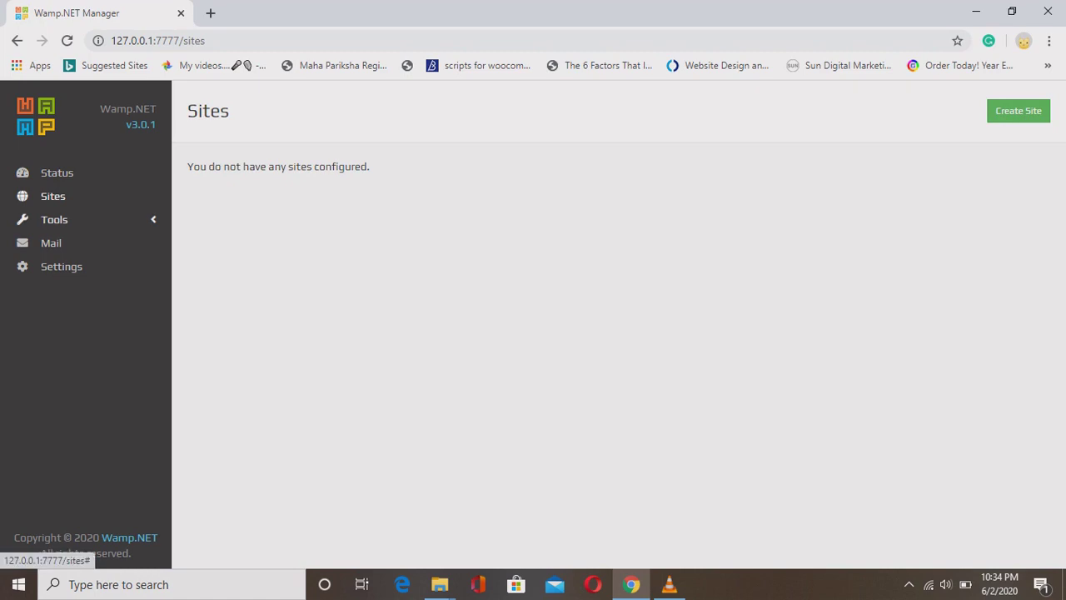
left_click(54, 219)
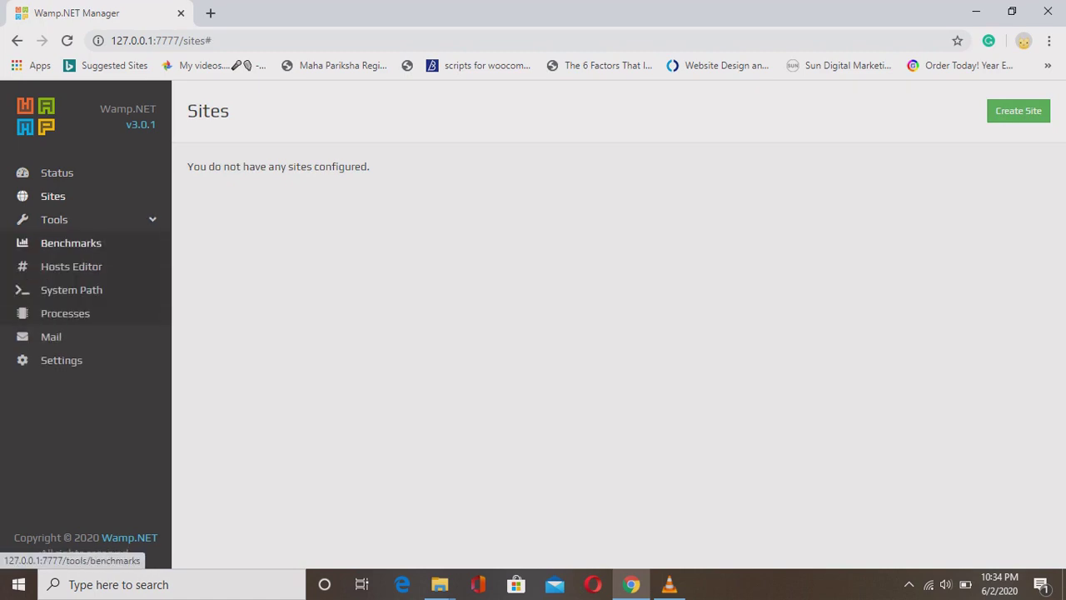
left_click(71, 242)
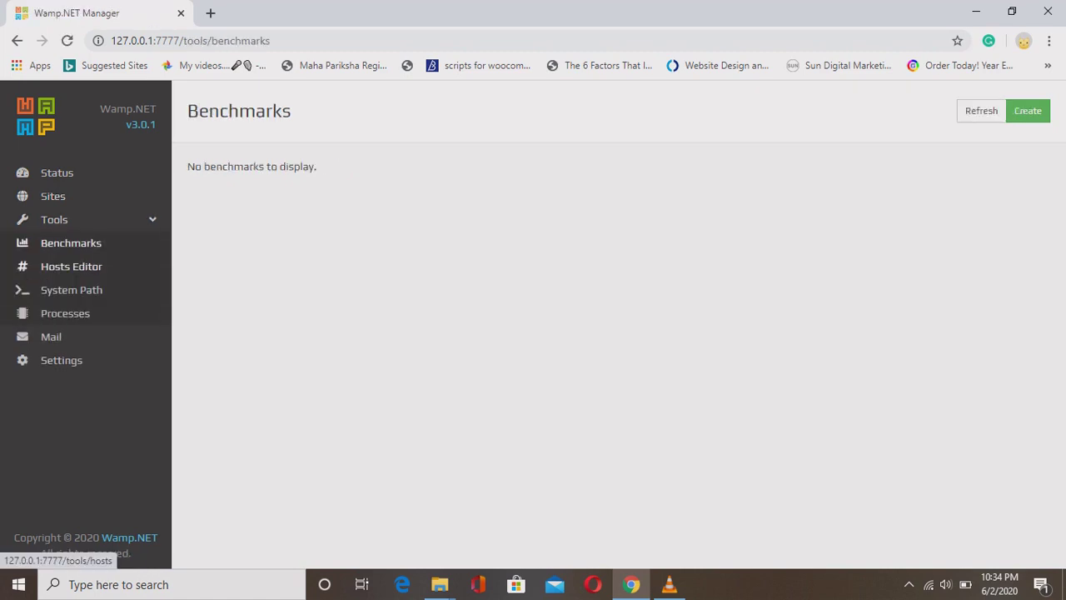
left_click(71, 266)
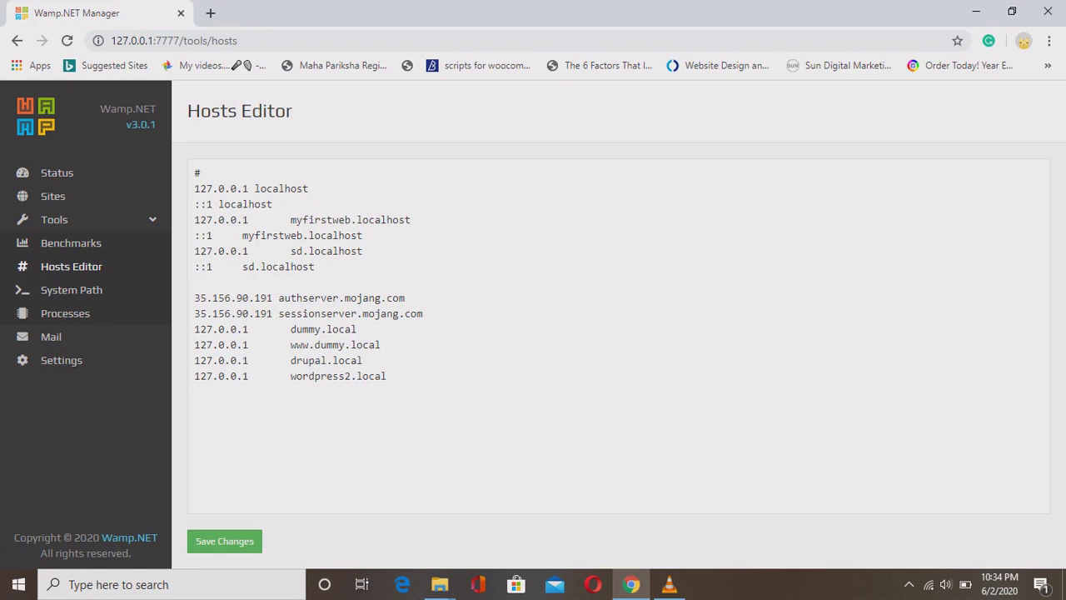
Review the localhost and local site entries in the hosts file without editing, then view Processes.
left_click_drag(195, 189, 308, 188)
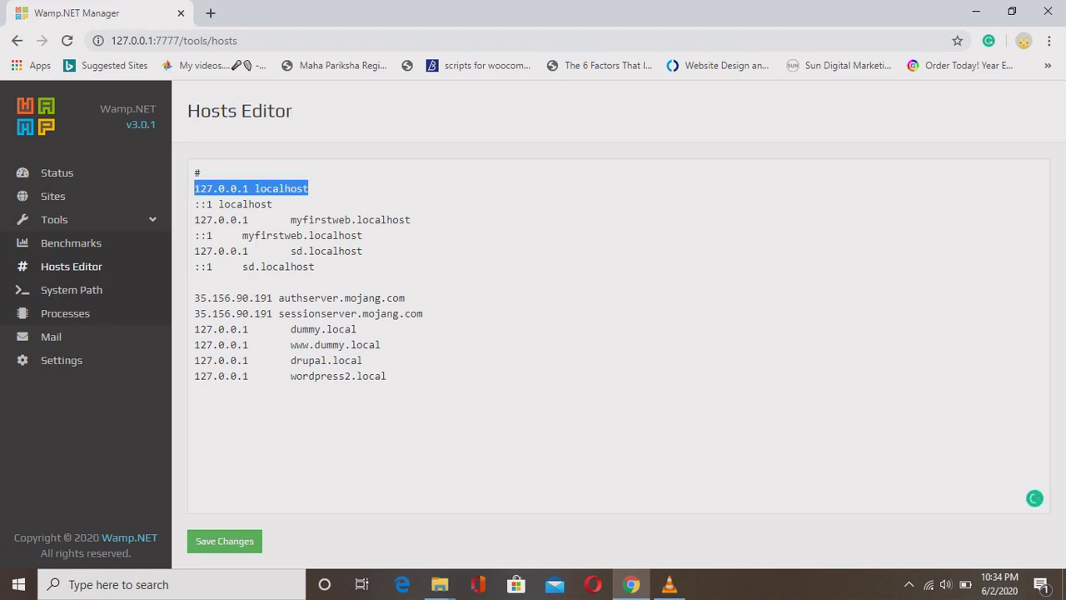
left_click_drag(195, 204, 272, 204)
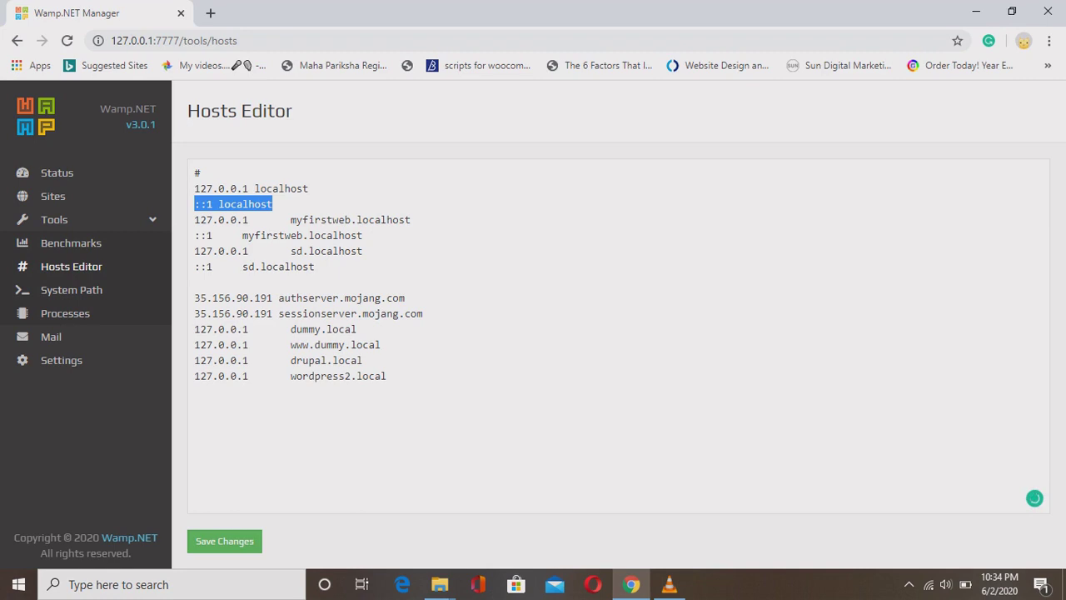
left_click_drag(291, 219, 381, 344)
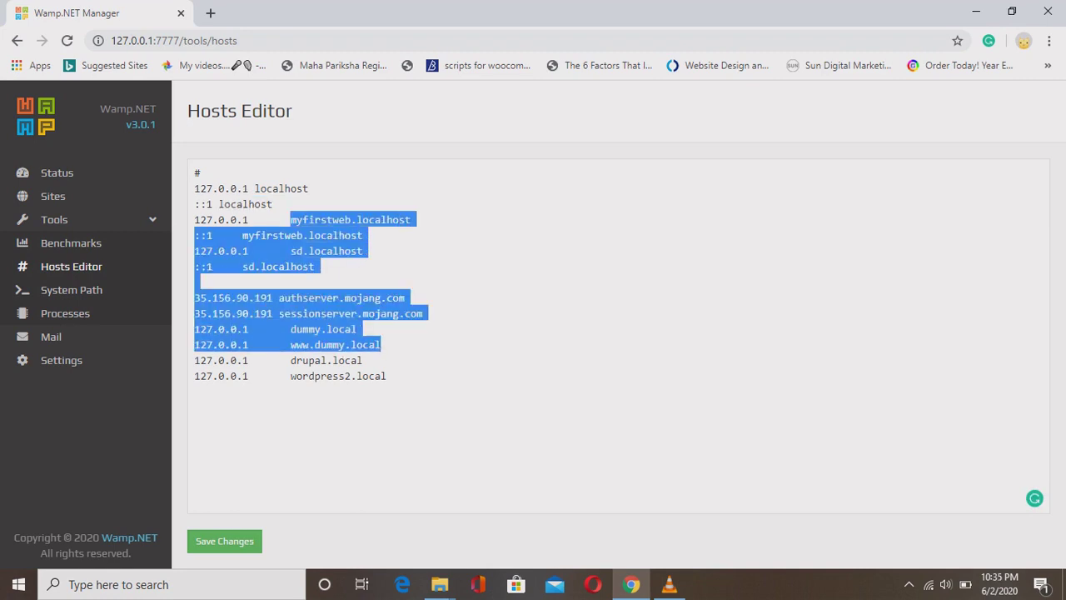
left_click(381, 344)
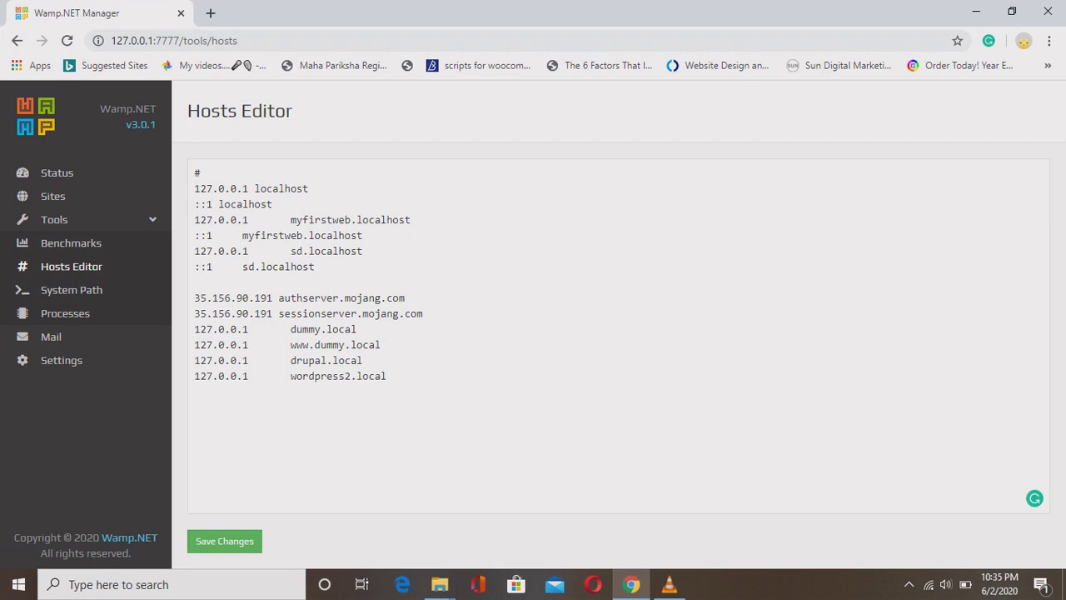
left_click_drag(194, 329, 387, 376)
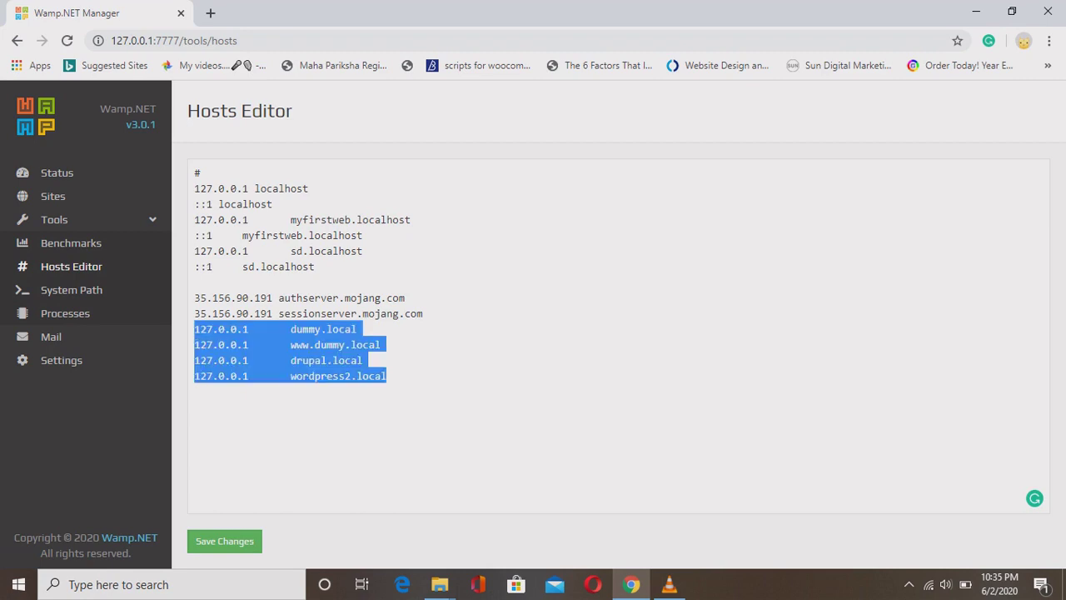
left_click(214, 376)
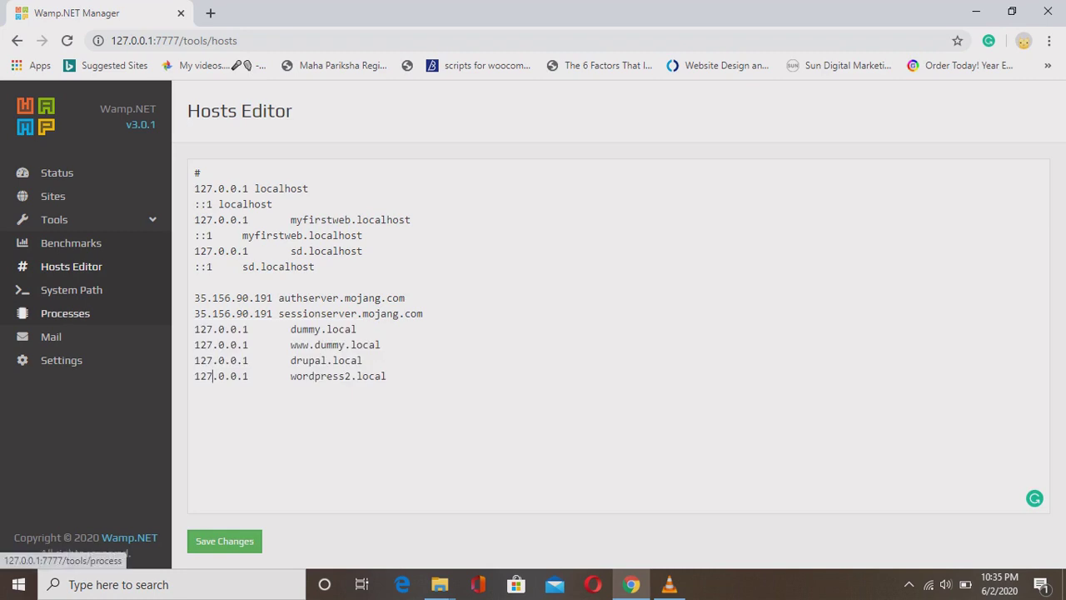
left_click(65, 314)
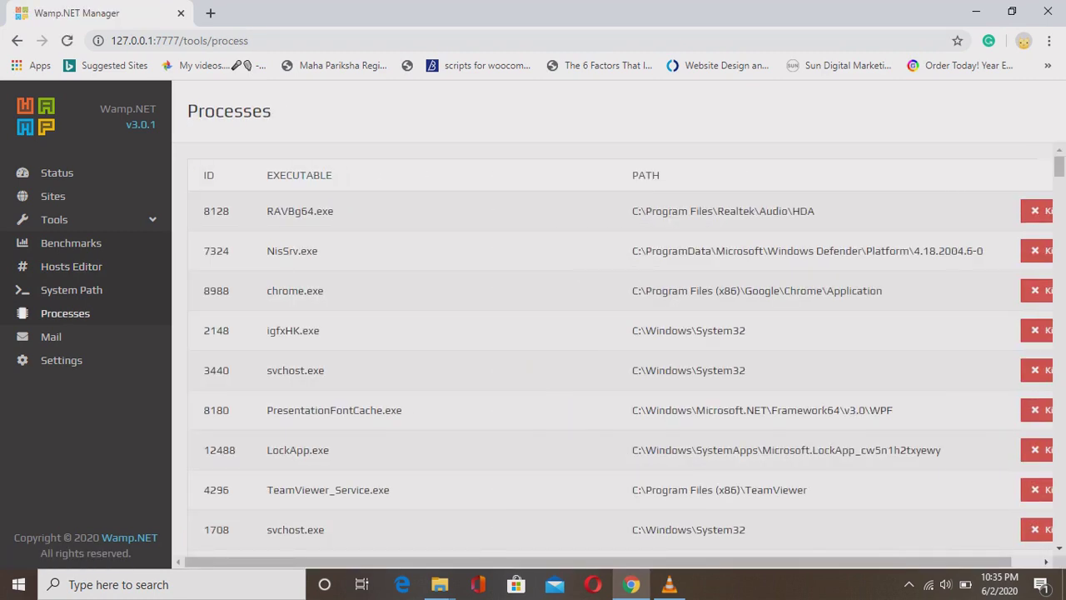
Scroll through the running processes list, then switch to the Mail page.
scroll(613, 364, "right", 1)
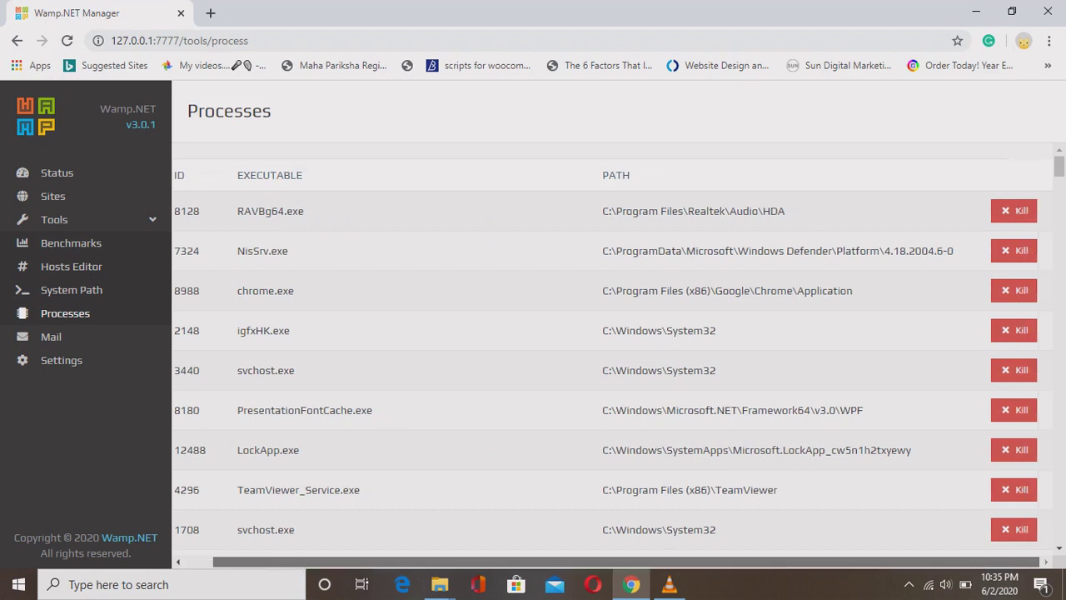
scroll(613, 364, "left", 1)
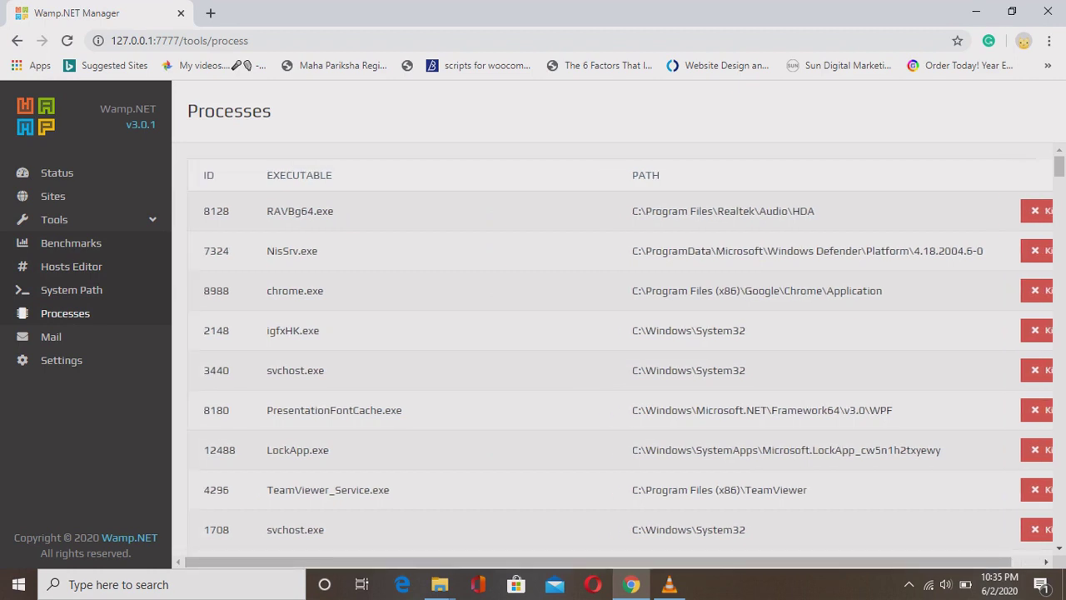
scroll(620, 350, "down", 4)
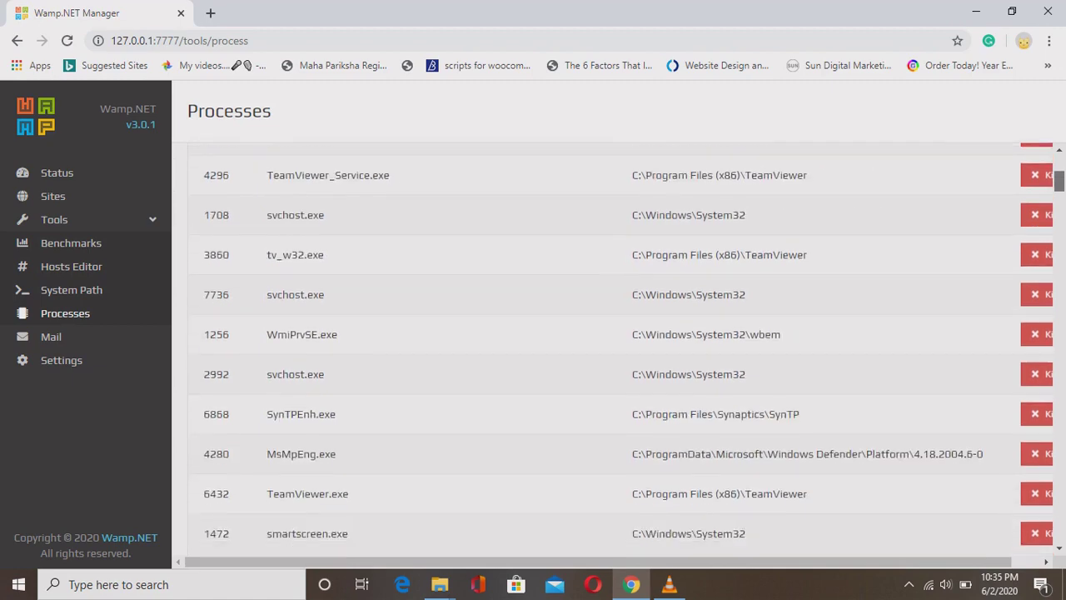
scroll(620, 350, "down", 20)
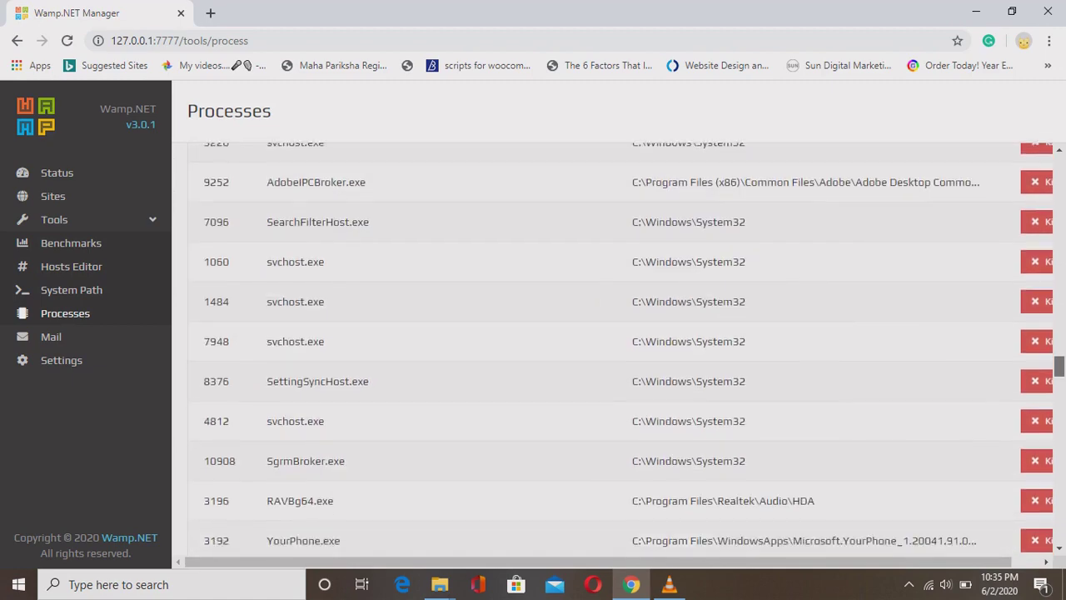
scroll(621, 350, "down", 12)
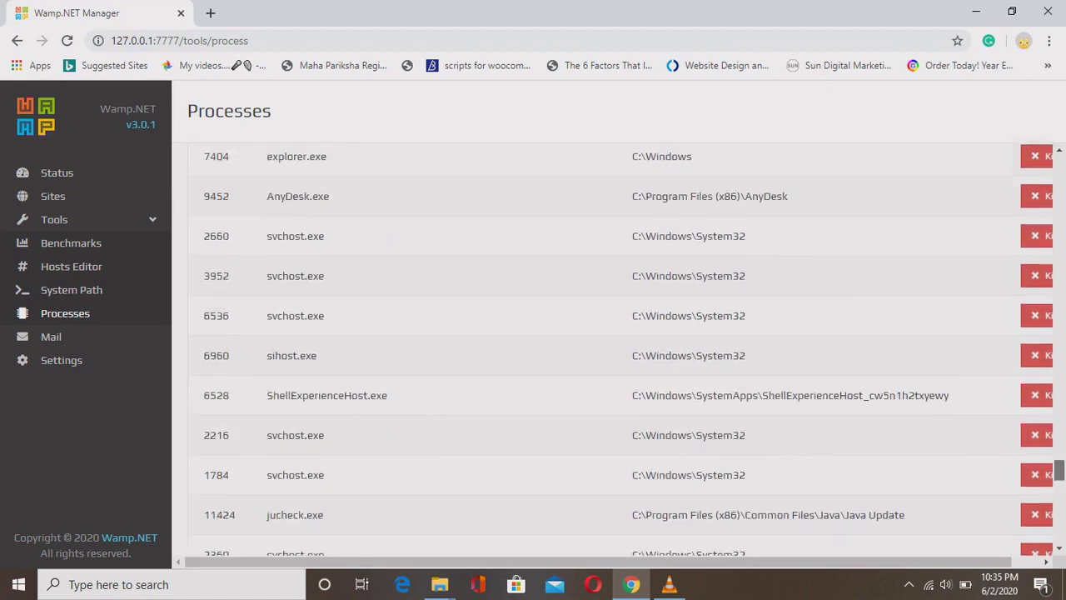
scroll(621, 350, "up", 20)
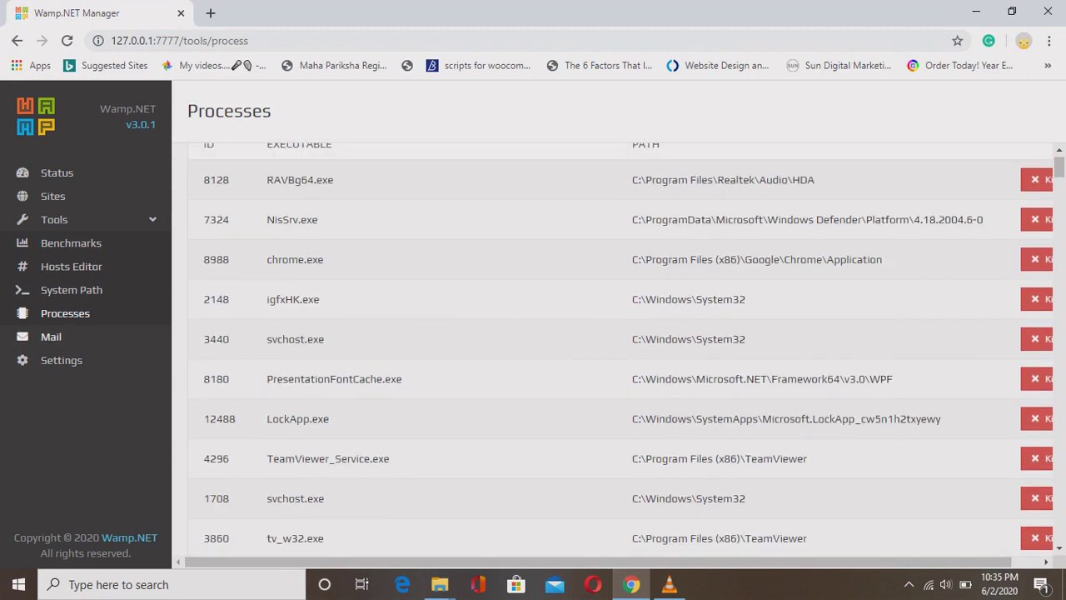
left_click(51, 336)
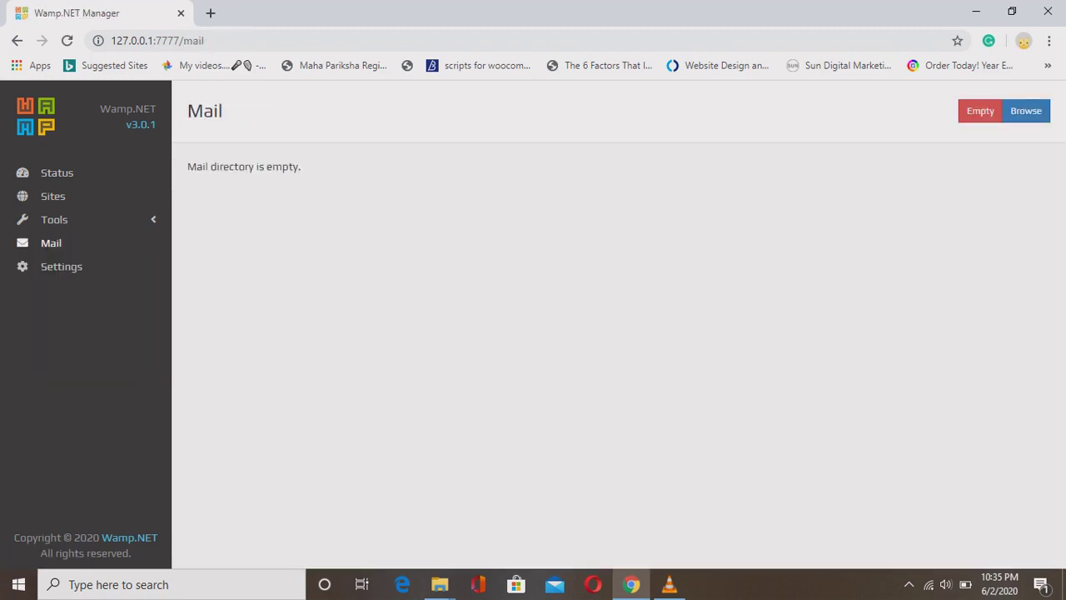
Highlight the 'Mail directory is empty.' message, then go to the manager's Settings.
left_click_drag(301, 166, 187, 166)
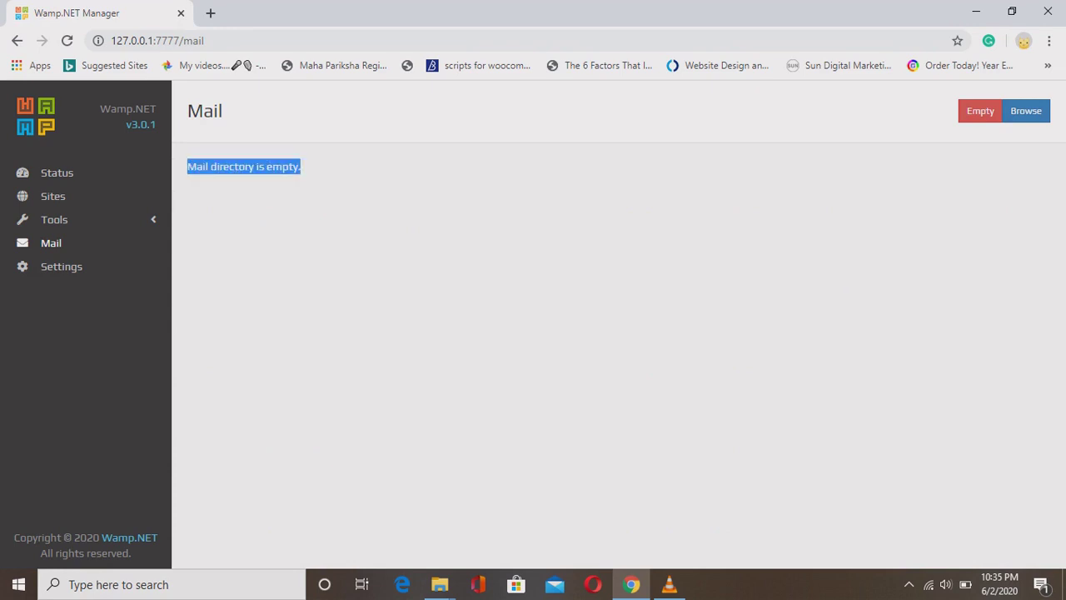
left_click(188, 167)
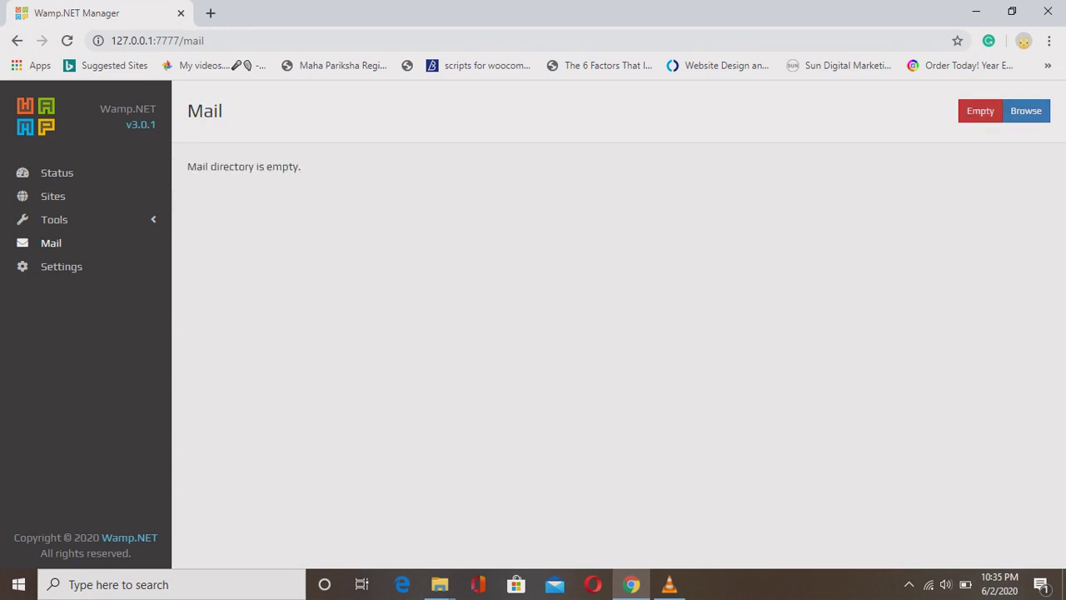
left_click(62, 267)
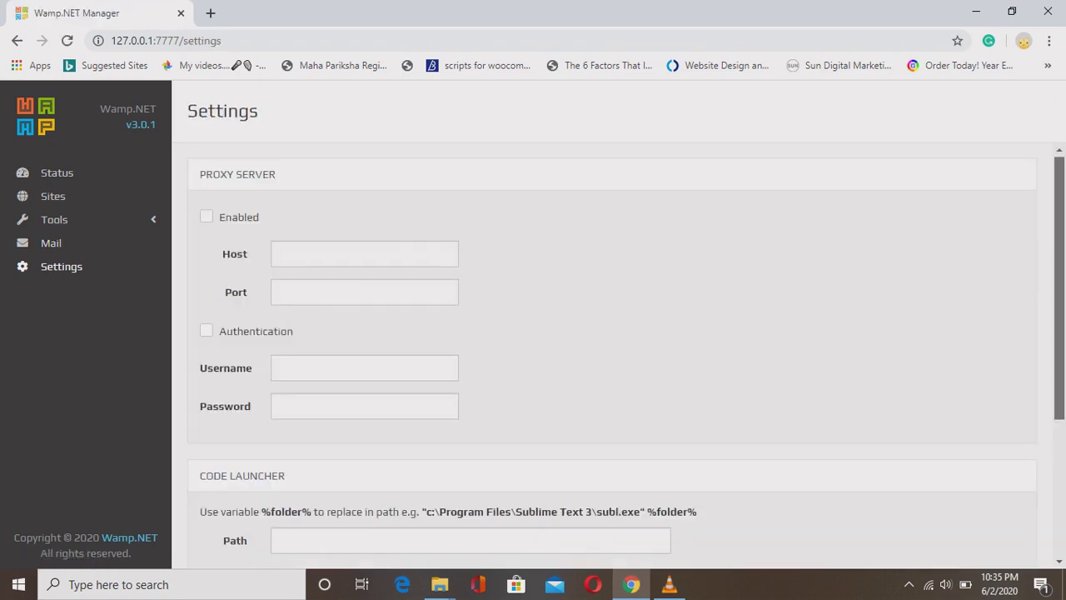
Step through the proxy Host, Port, Username, Password and code launcher Path fields without editing.
scroll(1060, 288, "down", 1)
left_click(364, 198)
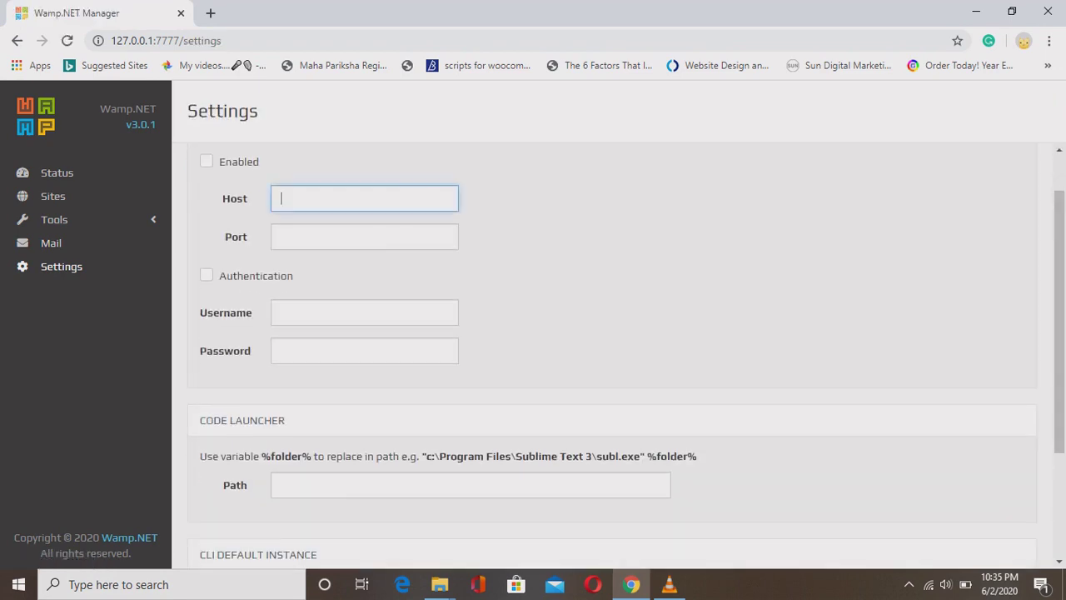
left_click(364, 236)
left_click(364, 312)
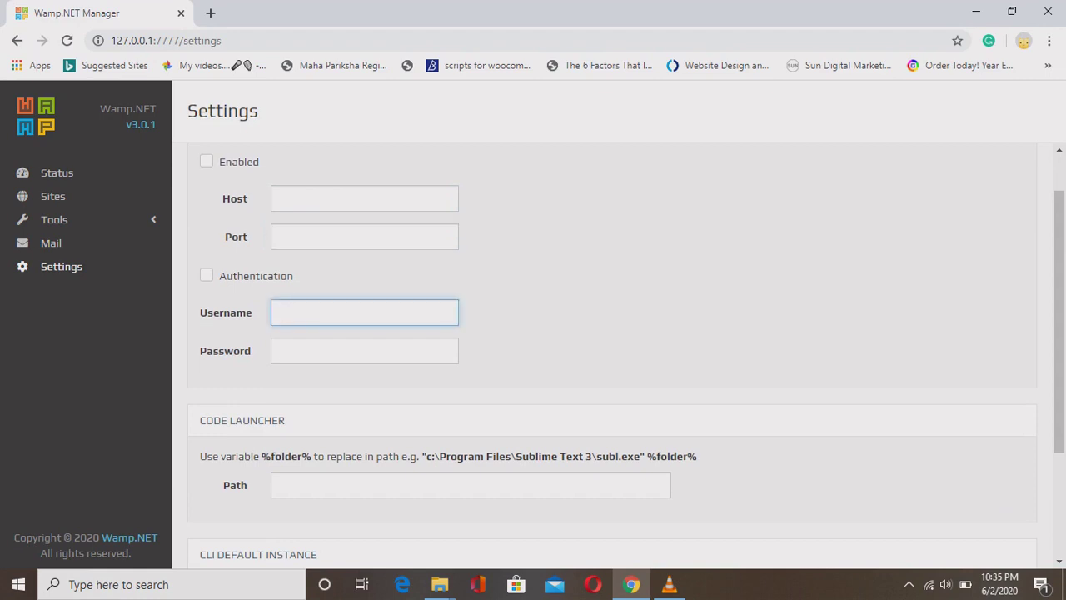
left_click(364, 351)
scroll(1060, 333, "down", 3)
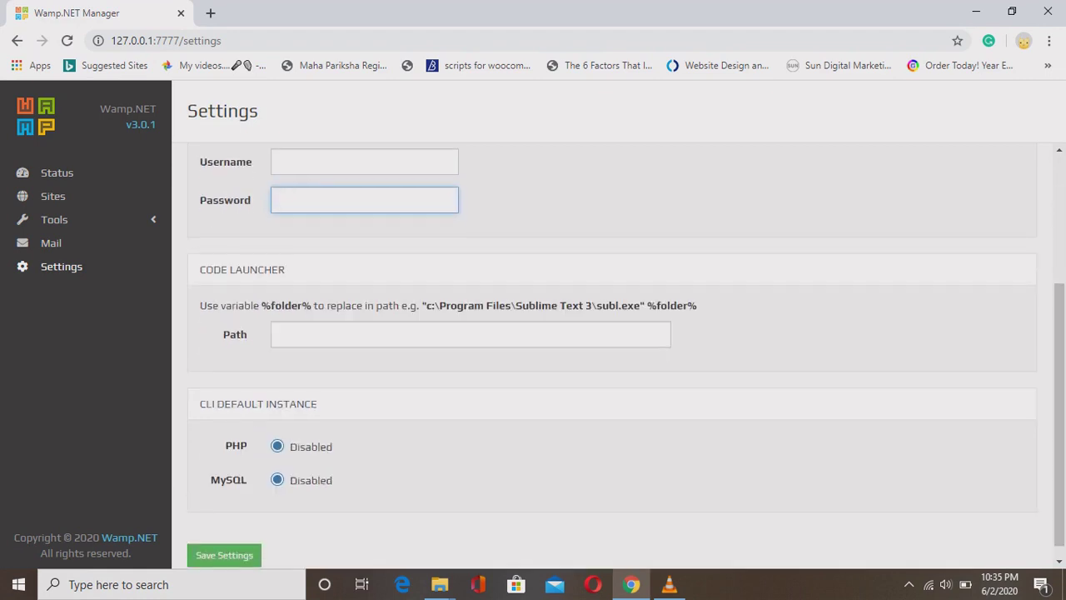
left_click(471, 334)
Leave settings unchanged, return to Status and bring up the Install Packages catalogue.
scroll(626, 355, "down", 1)
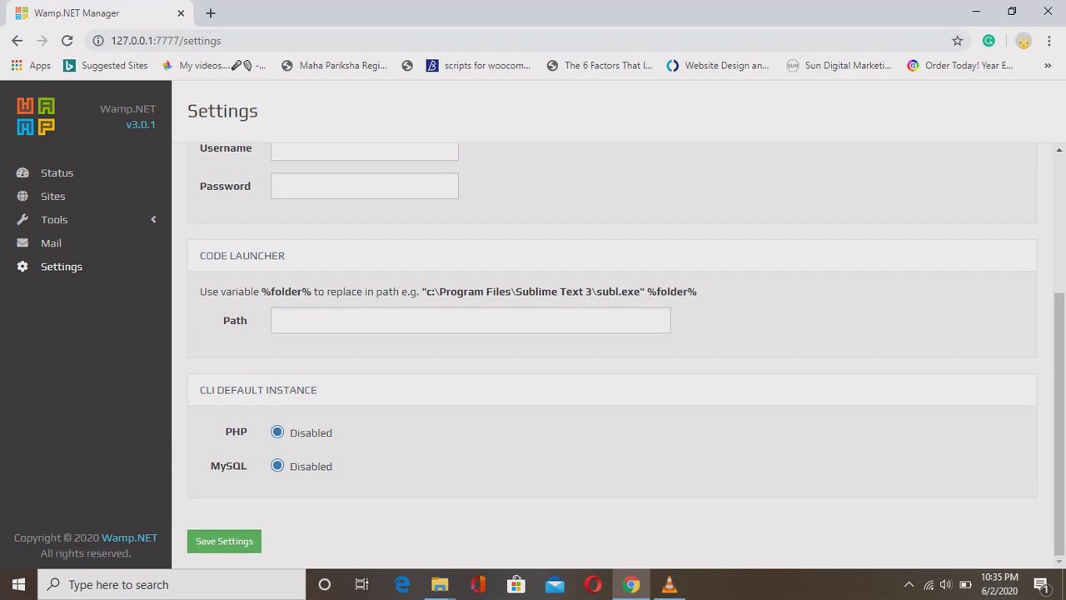
scroll(612, 350, "up", 1)
scroll(1058, 350, "up", 3)
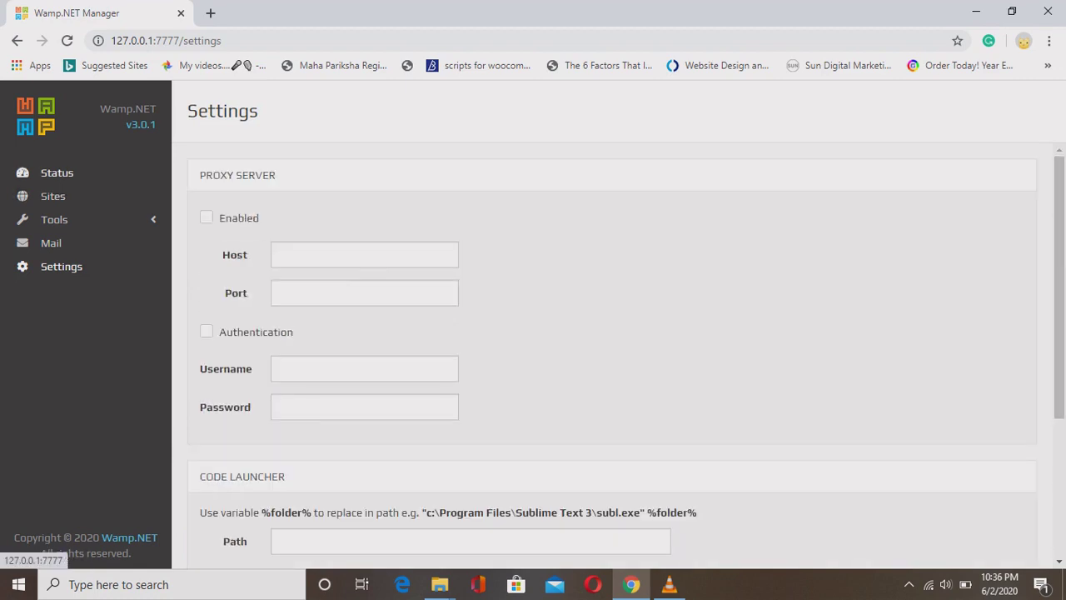
left_click(57, 173)
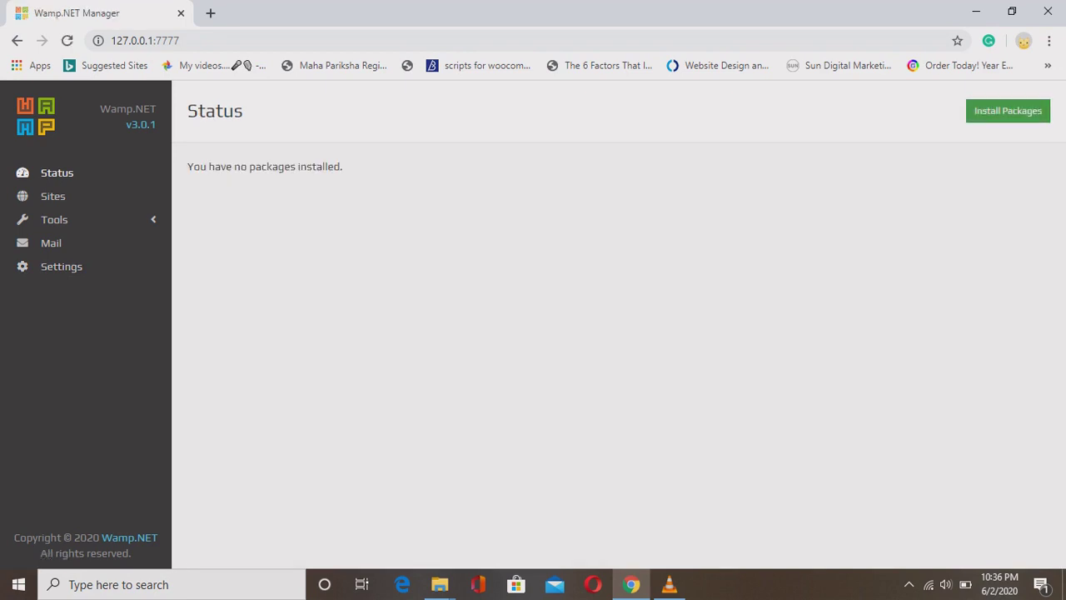
left_click(1008, 110)
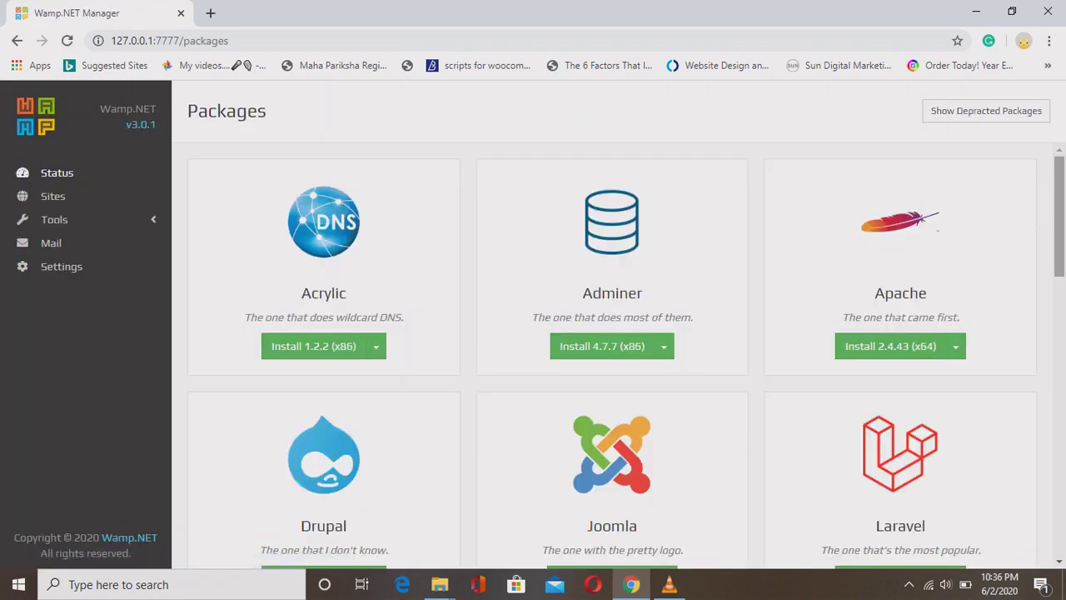
scroll(612, 356, "down", 7)
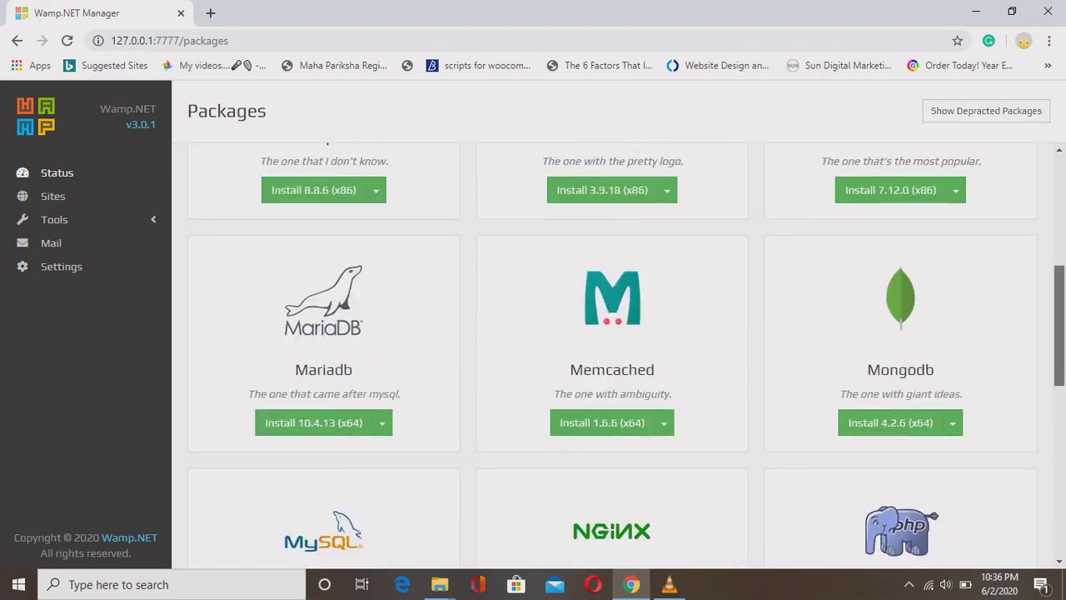
scroll(613, 356, "down", 3)
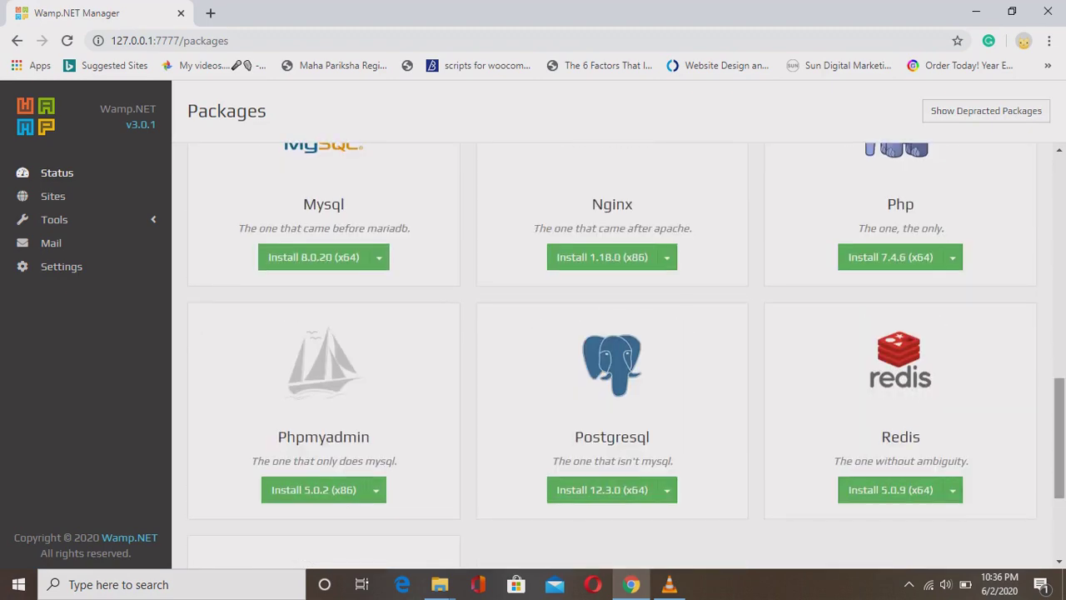
scroll(612, 356, "down", 3)
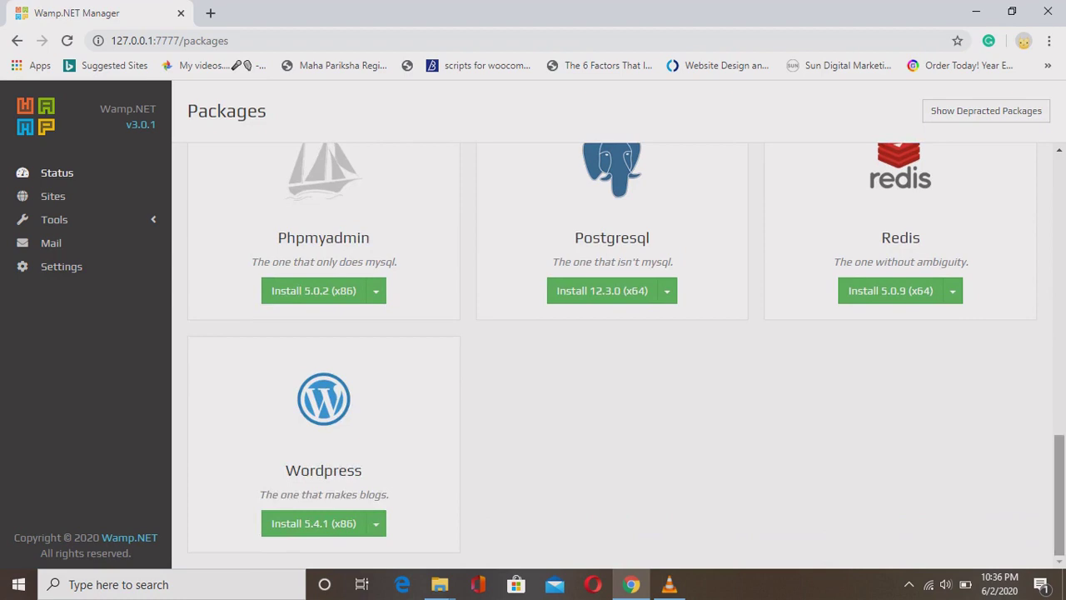
scroll(612, 356, "up", 12)
scroll(612, 356, "down", 1)
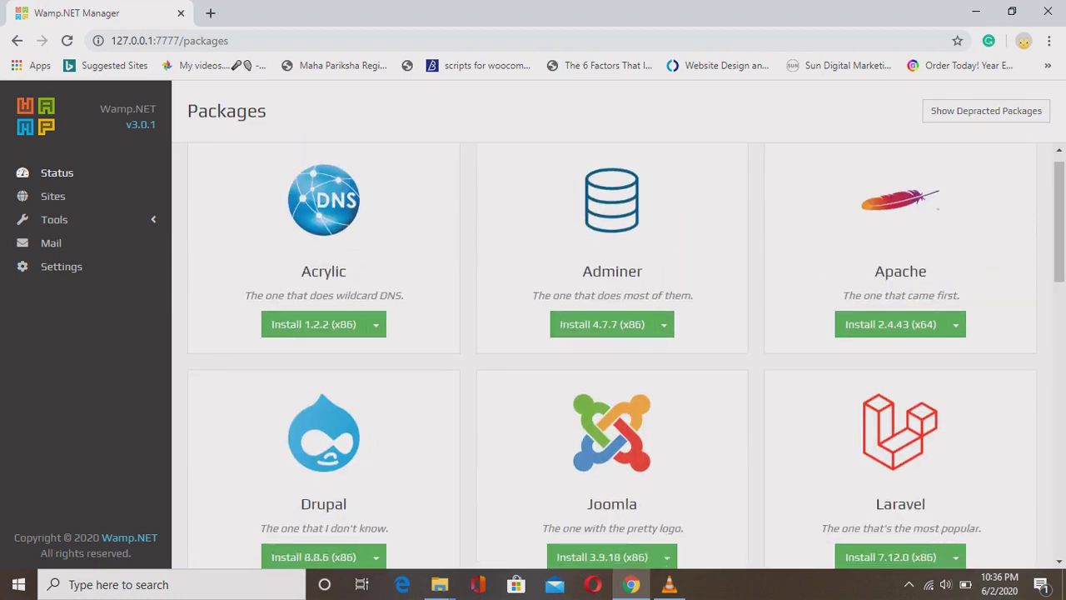
left_click_drag(301, 271, 347, 271)
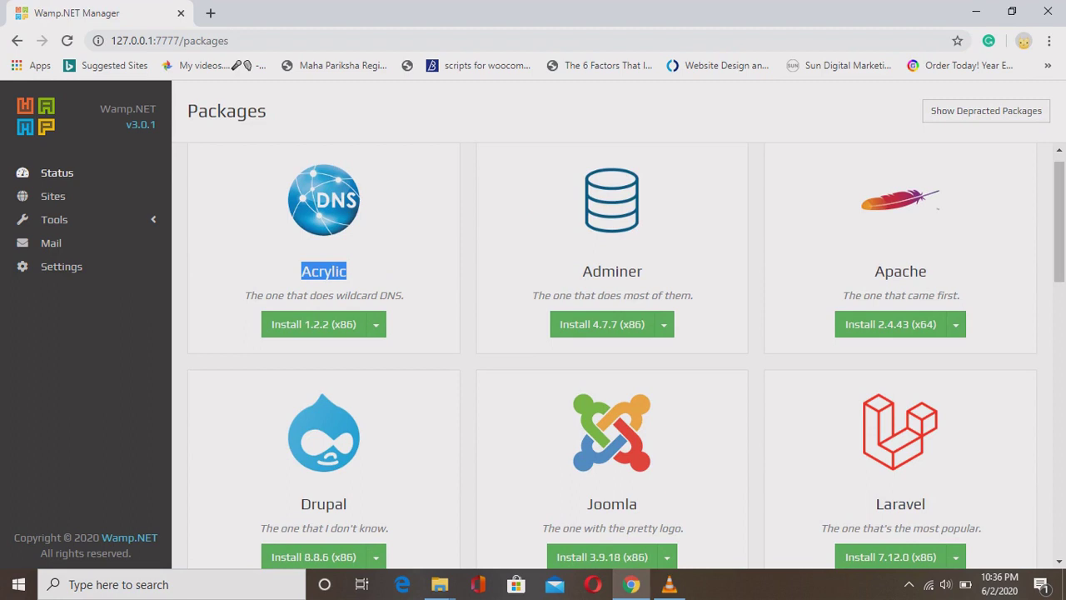
left_click(324, 271)
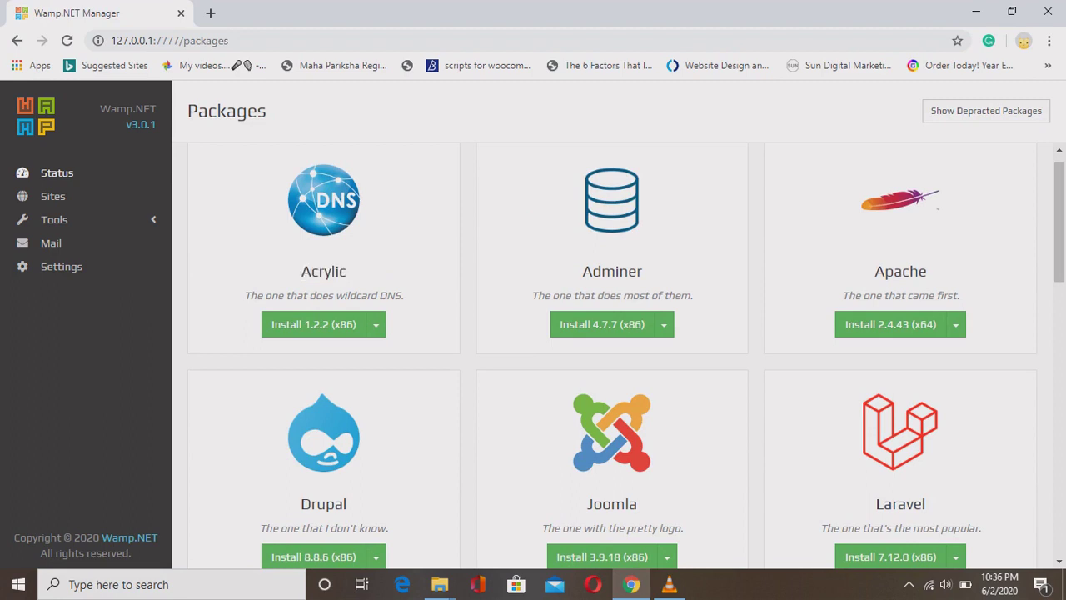
left_click_drag(583, 270, 643, 271)
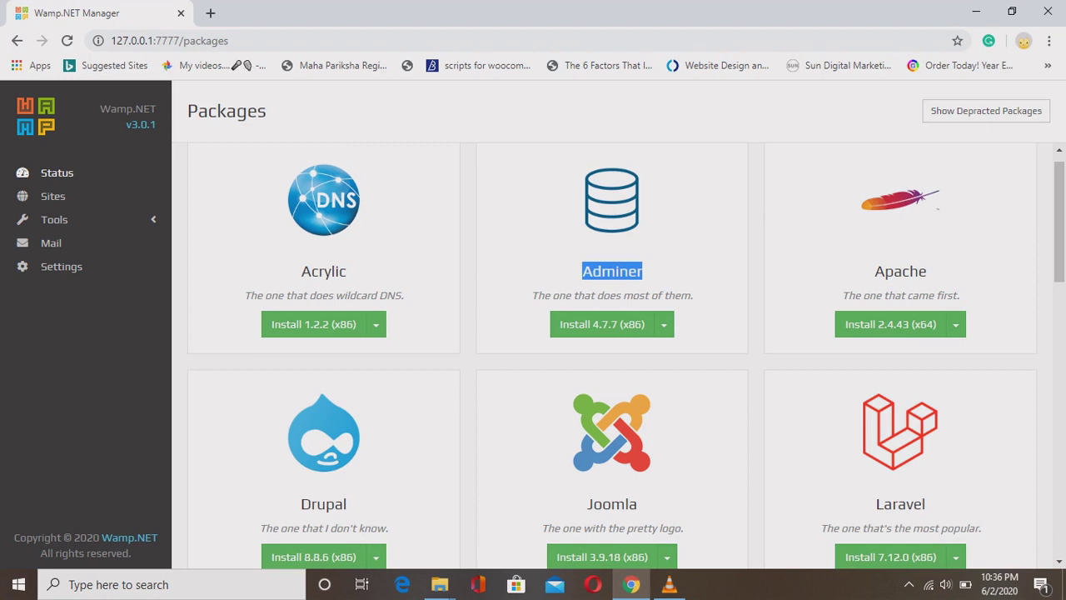
double_click(900, 271)
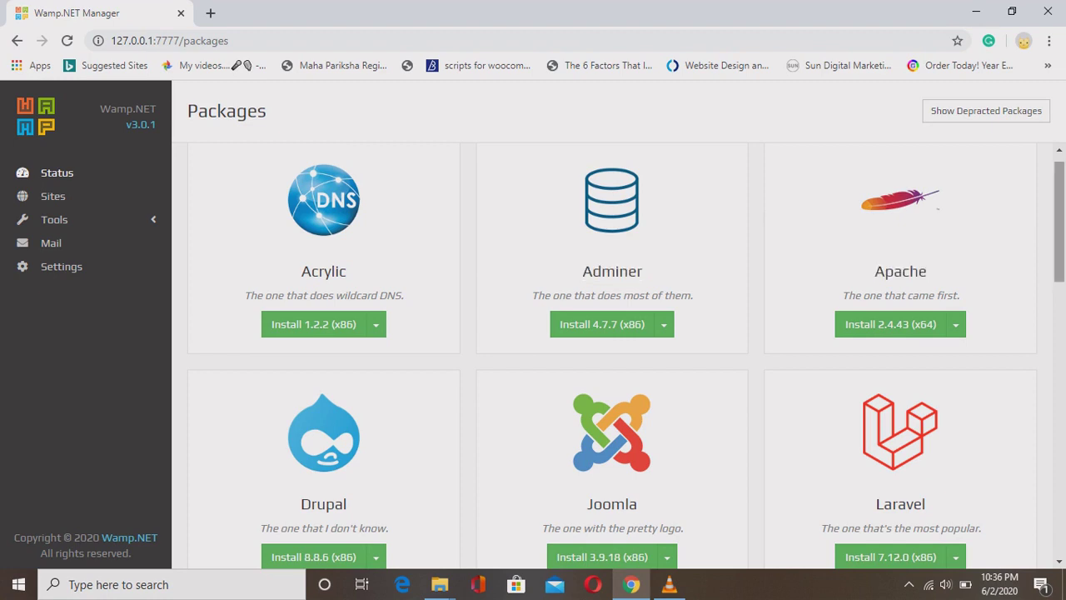
scroll(612, 350, "down", 3)
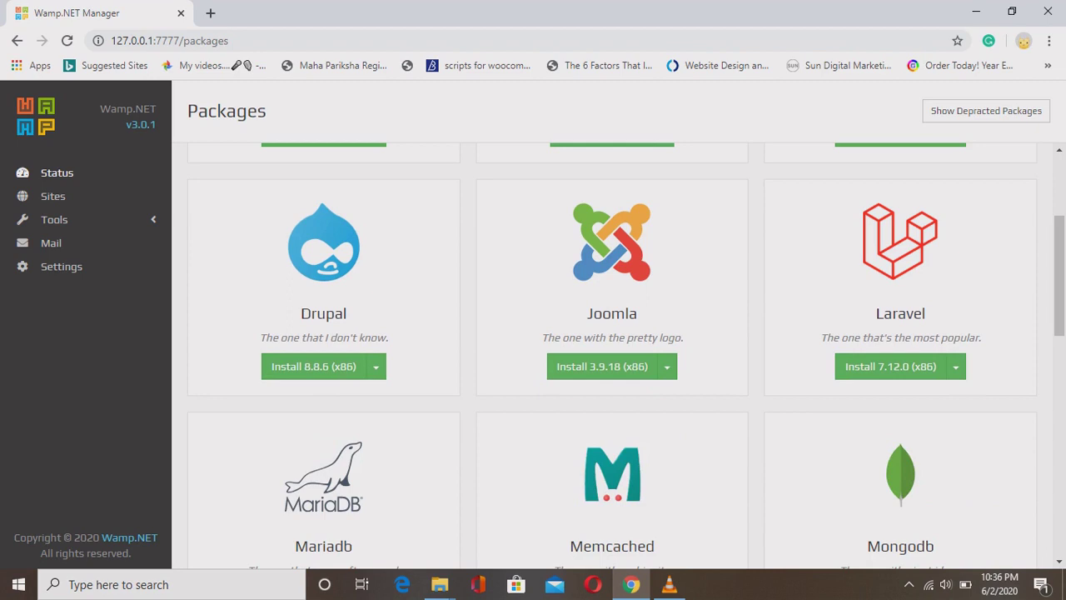
left_click_drag(301, 313, 346, 313)
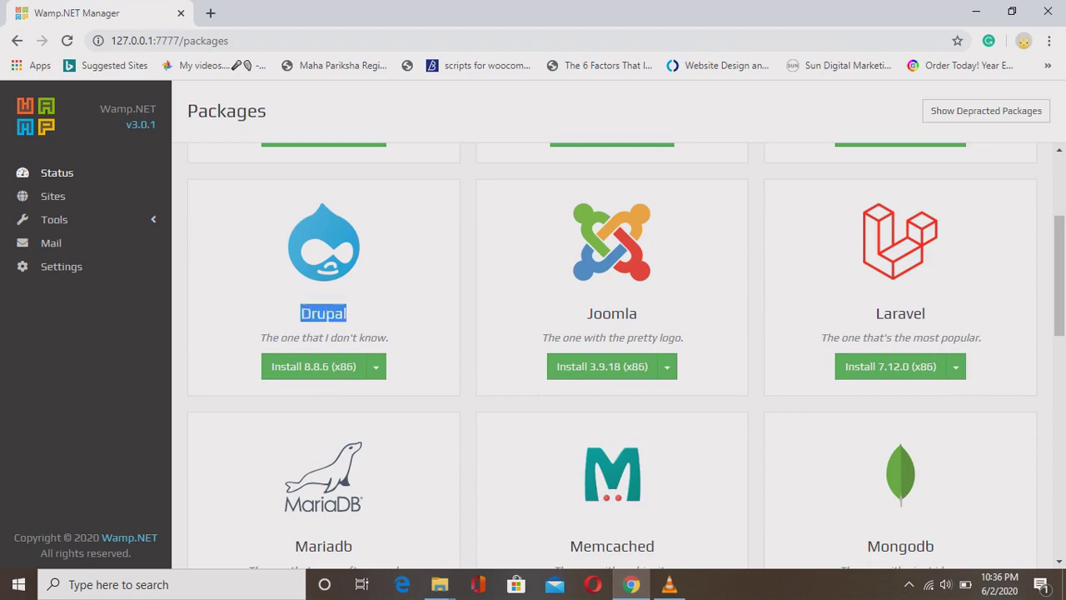
left_click(346, 313)
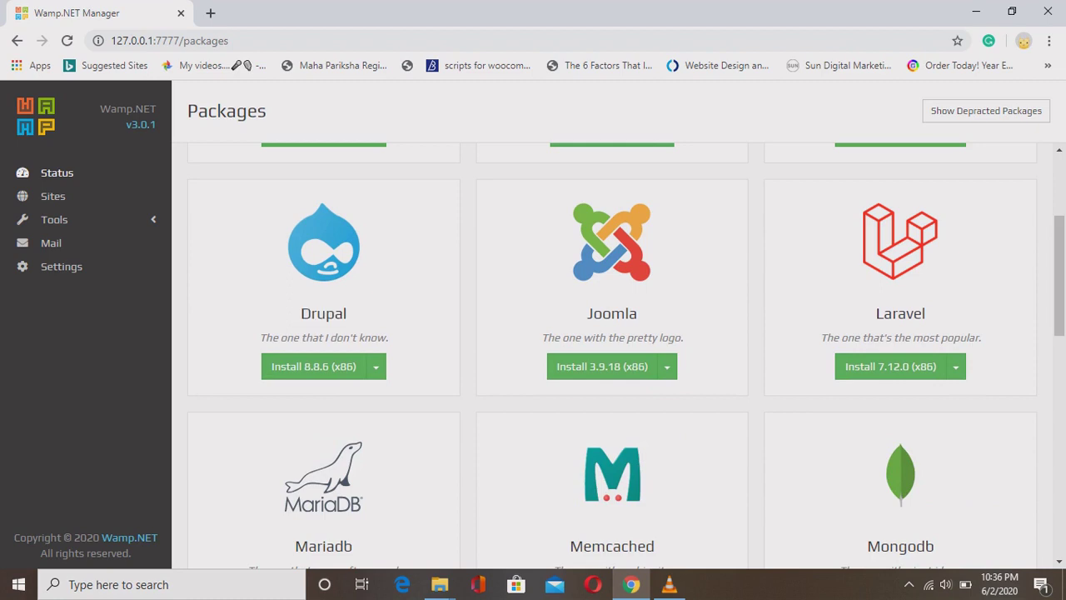
left_click_drag(586, 313, 638, 314)
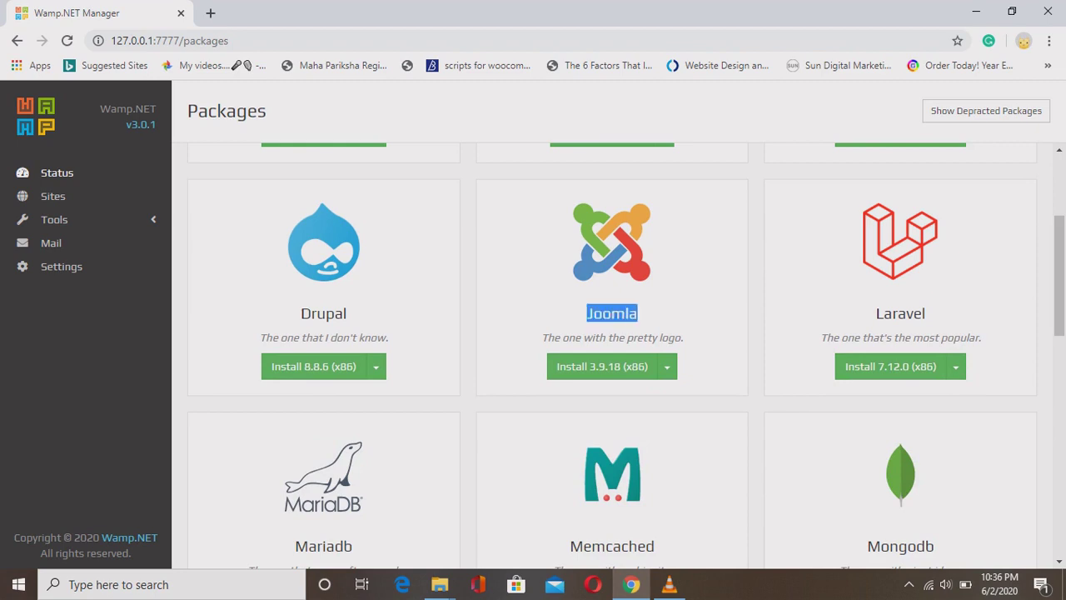
double_click(901, 313)
scroll(612, 356, "up", 1)
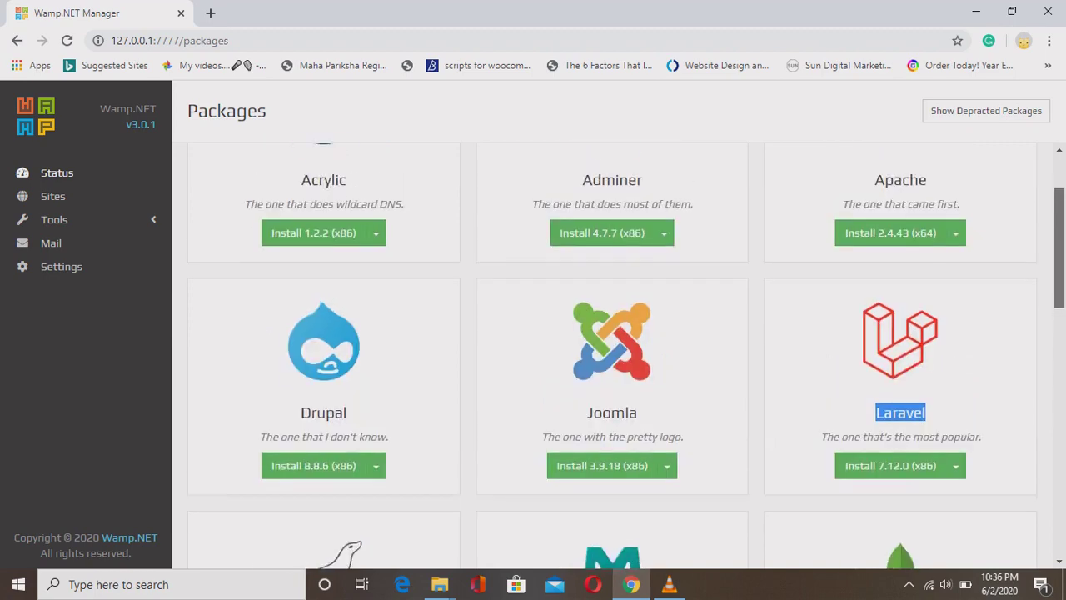
scroll(612, 356, "down", 2)
scroll(613, 356, "down", 1)
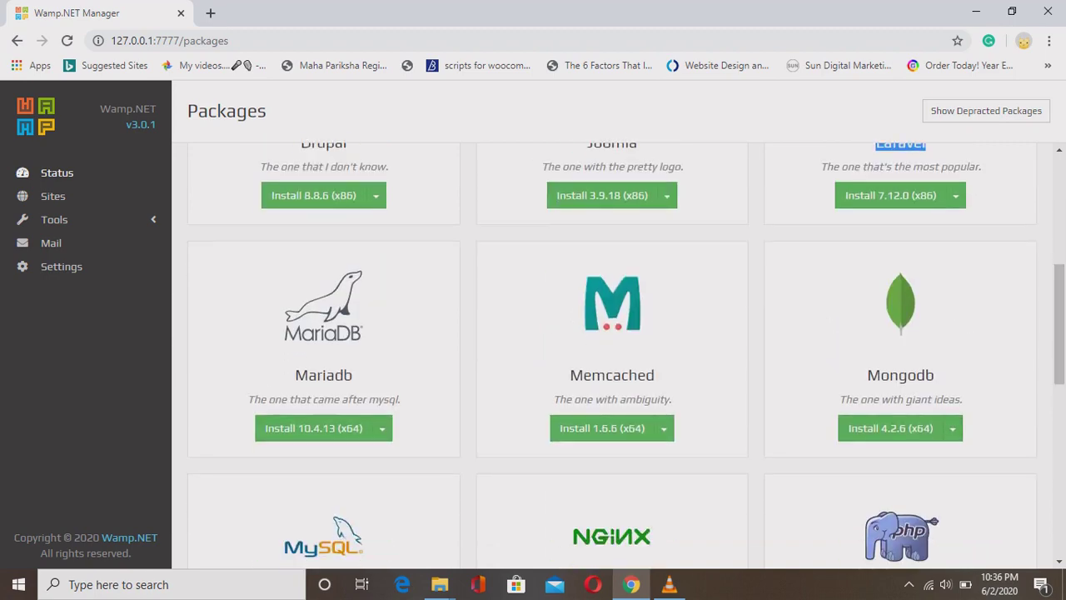
left_click_drag(295, 375, 353, 375)
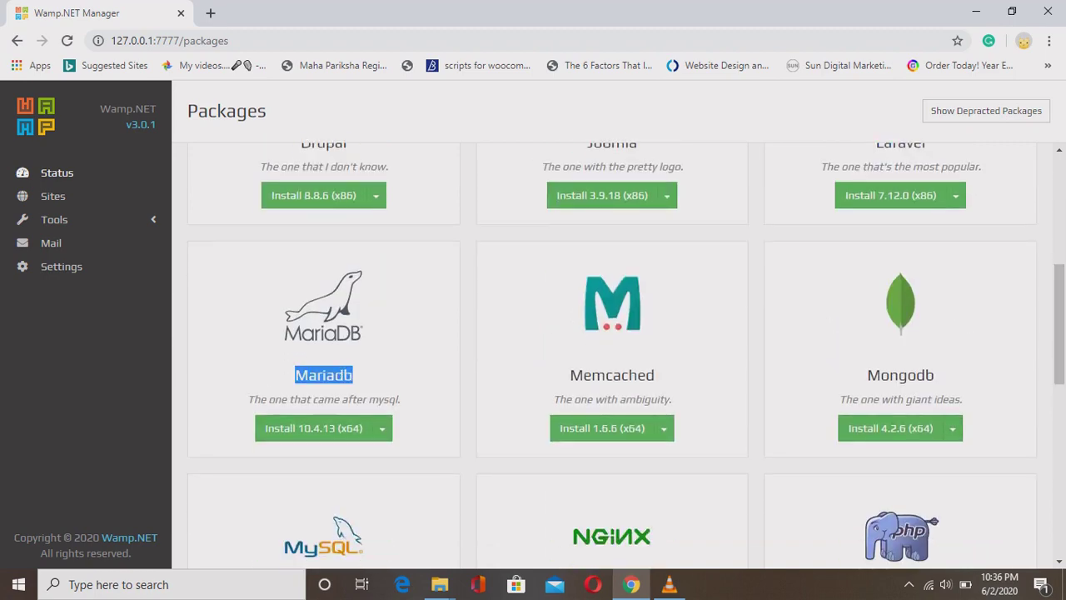
scroll(612, 356, "down", 2)
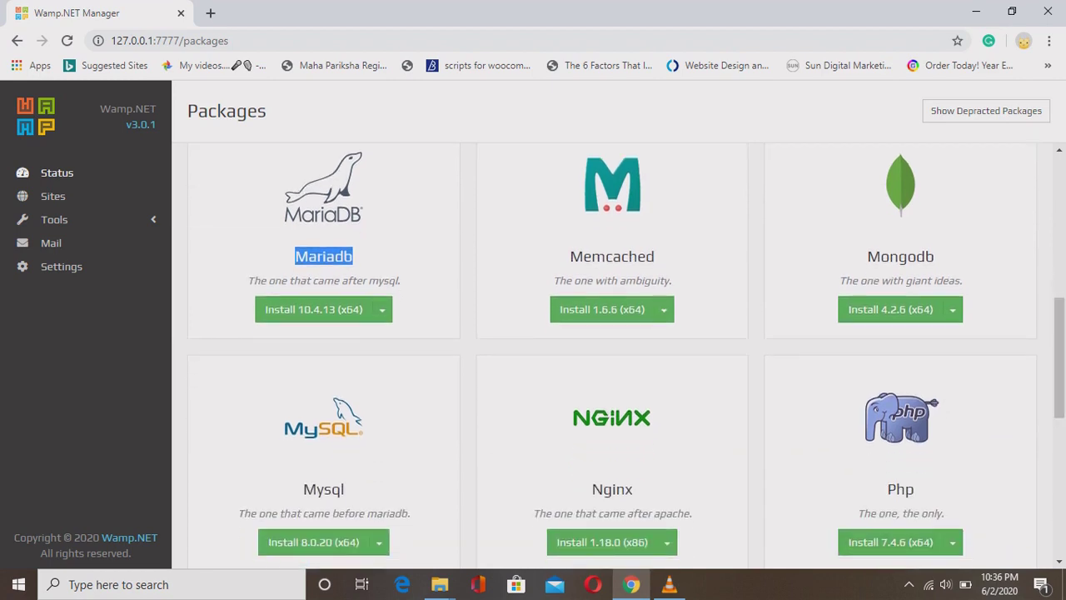
left_click_drag(304, 489, 345, 489)
left_click_drag(570, 257, 654, 257)
left_click_drag(868, 257, 935, 257)
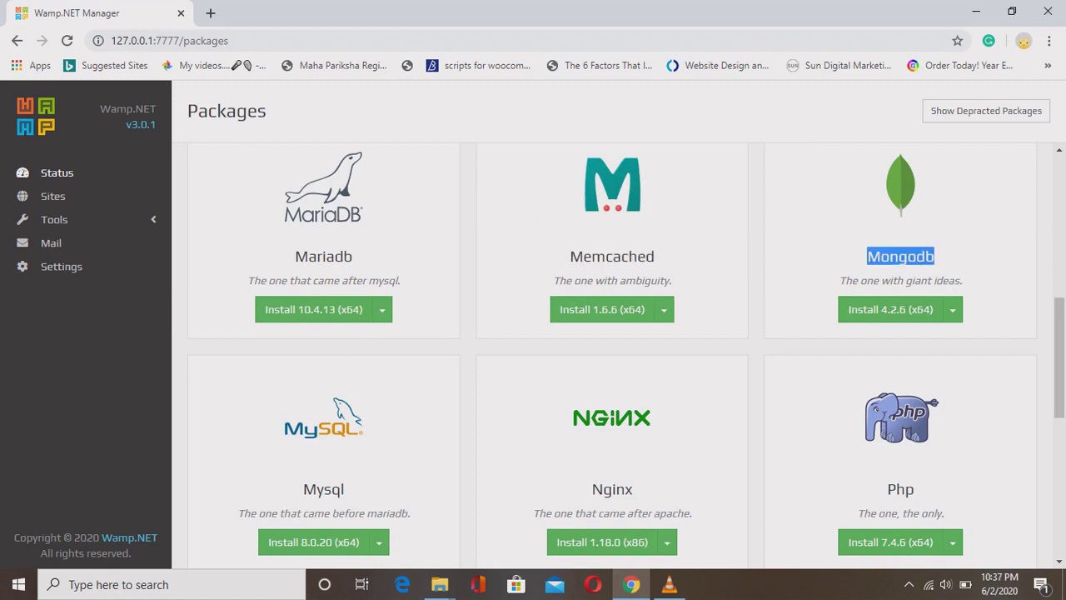
left_click_drag(887, 489, 914, 489)
scroll(612, 355, "down", 2)
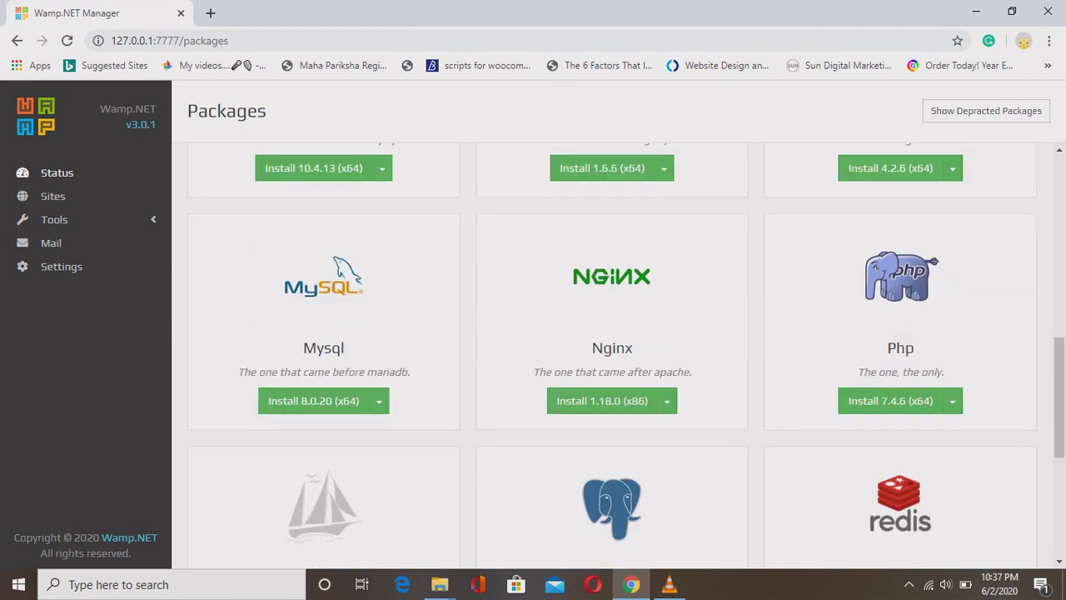
left_click_drag(592, 348, 633, 347)
scroll(613, 354, "down", 1)
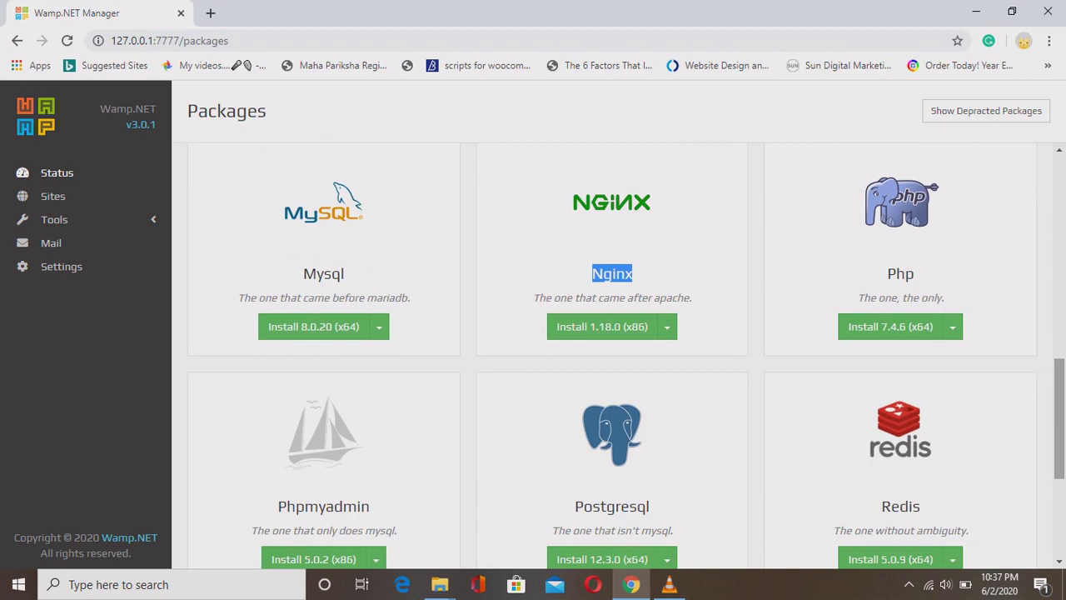
scroll(612, 354, "down", 3)
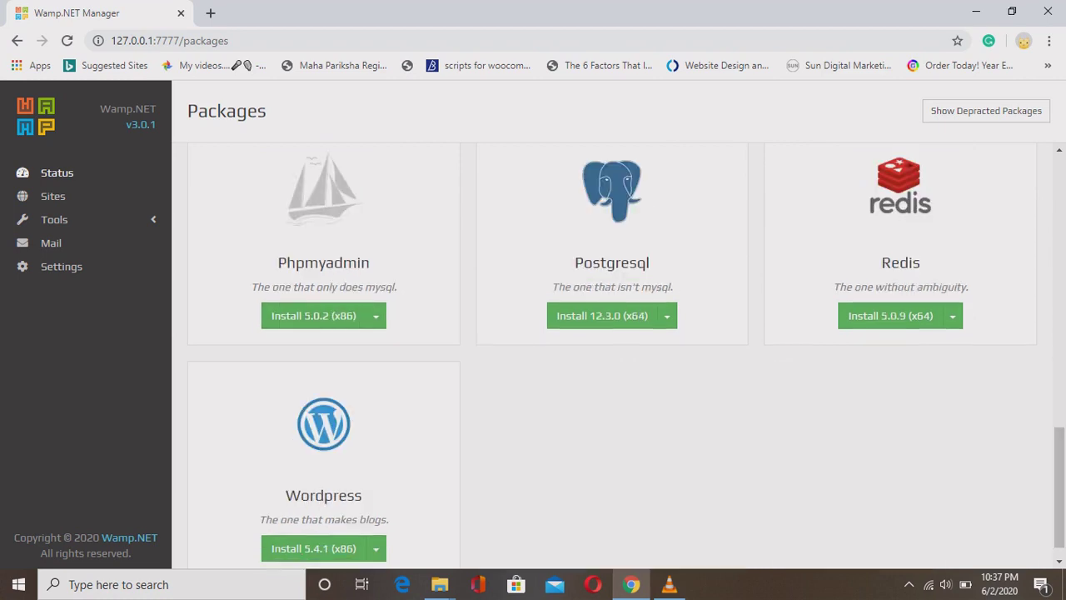
left_click_drag(279, 262, 370, 263)
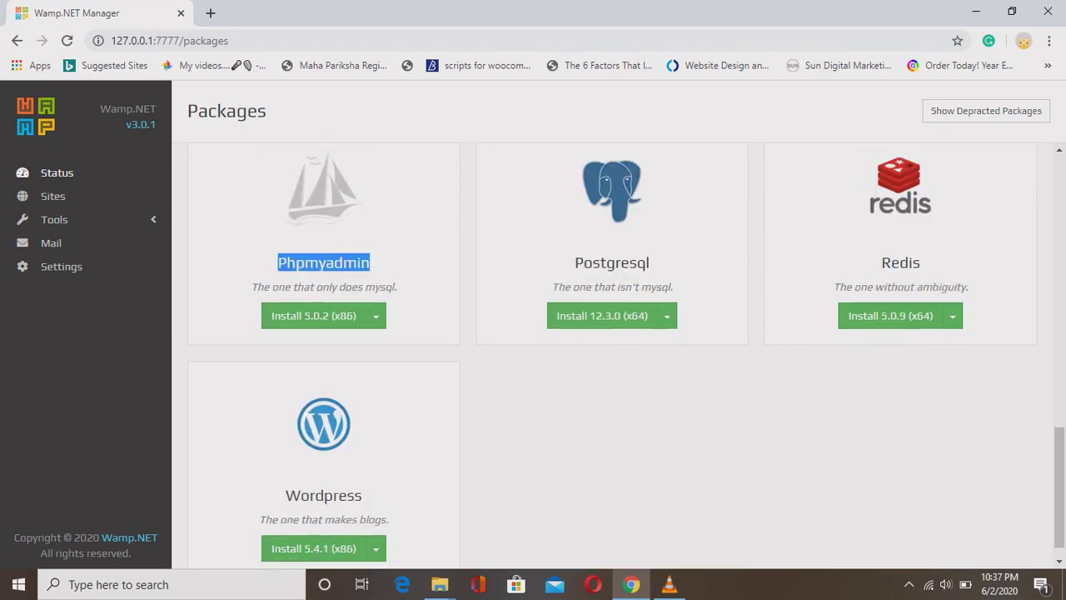
left_click_drag(575, 263, 650, 262)
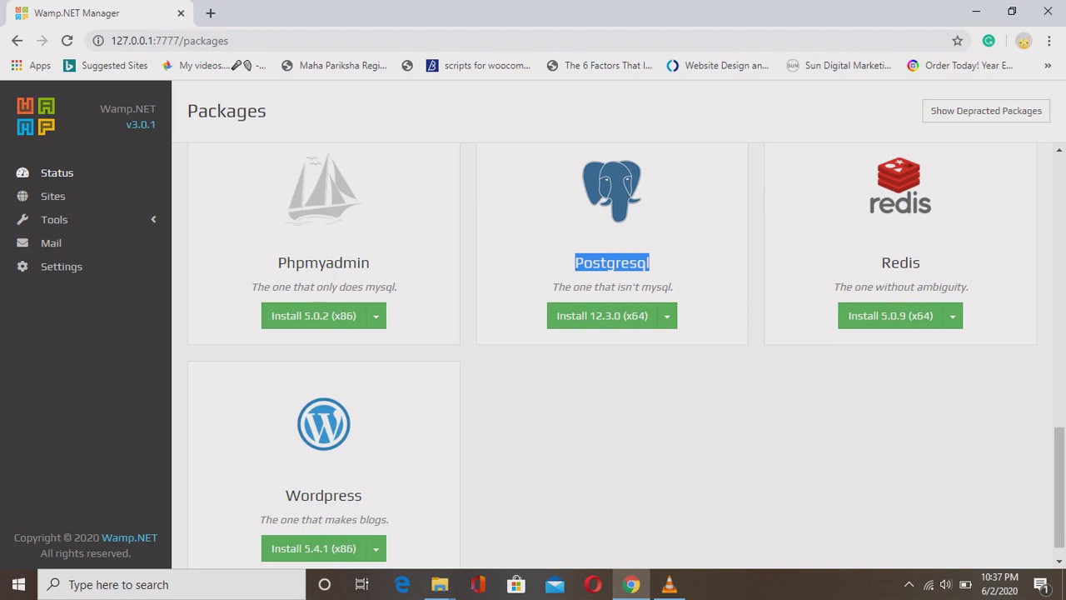
left_click_drag(881, 263, 921, 262)
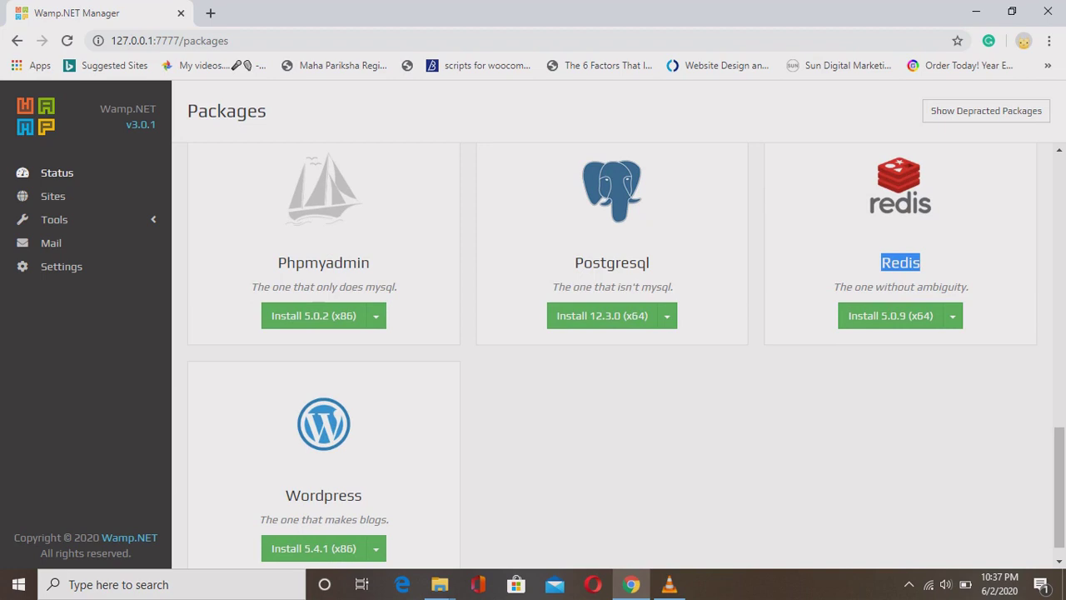
double_click(323, 495)
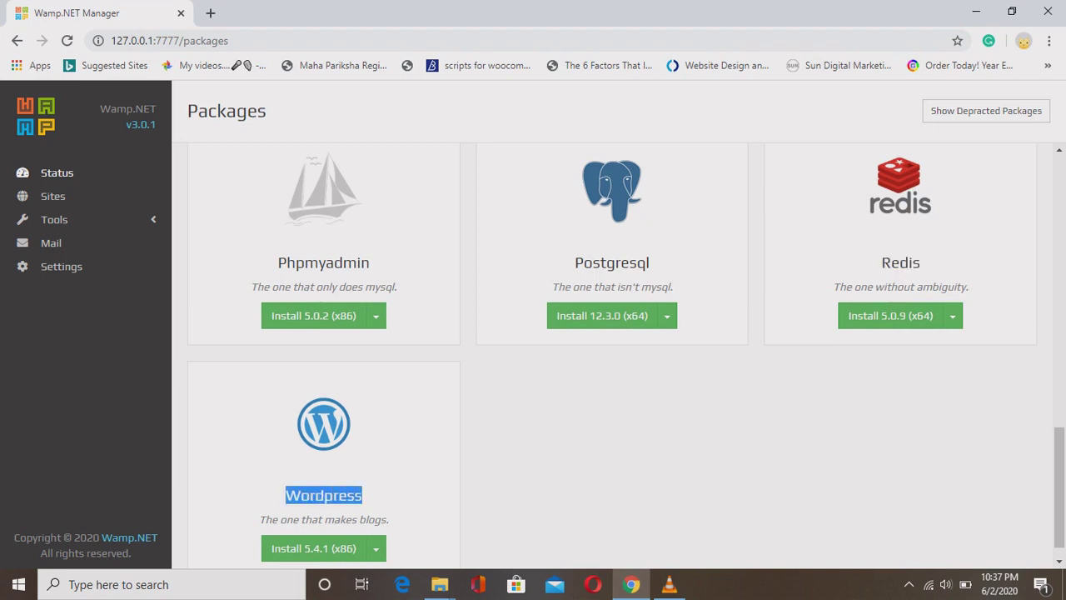
left_click(323, 495)
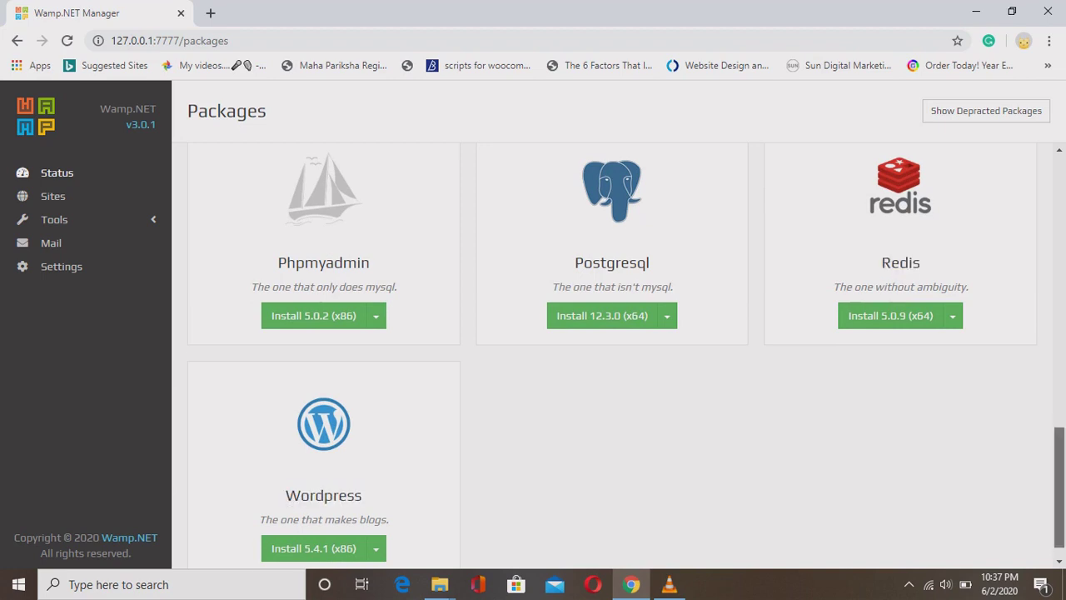
scroll(612, 354, "up", 9)
scroll(613, 354, "up", 2)
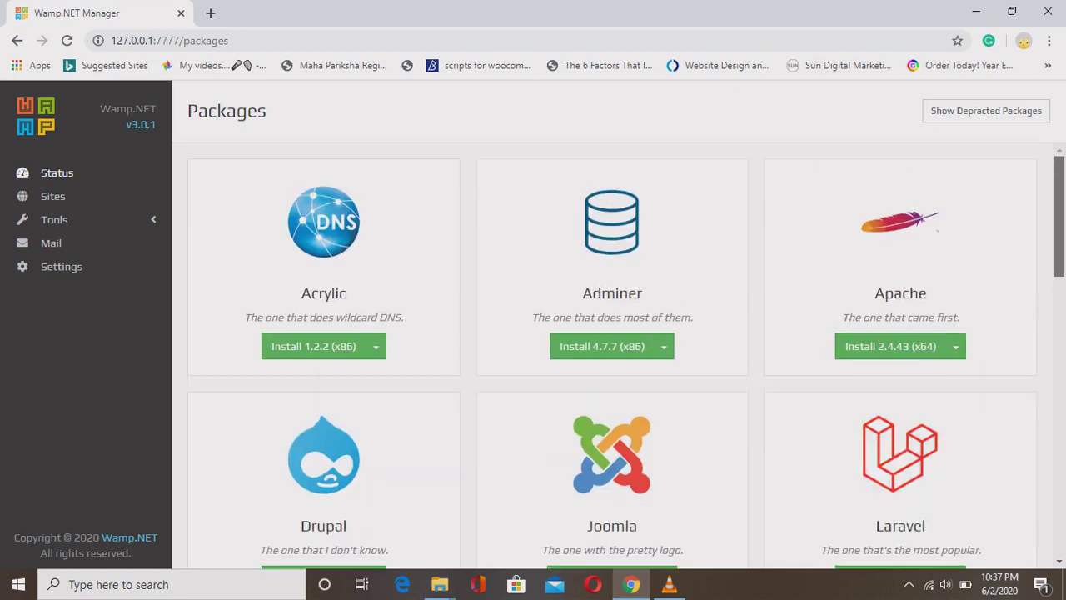
Choose version 2.4.43 (x64) from Apache's Install dropdown in the packages list.
scroll(626, 362, "down", 1)
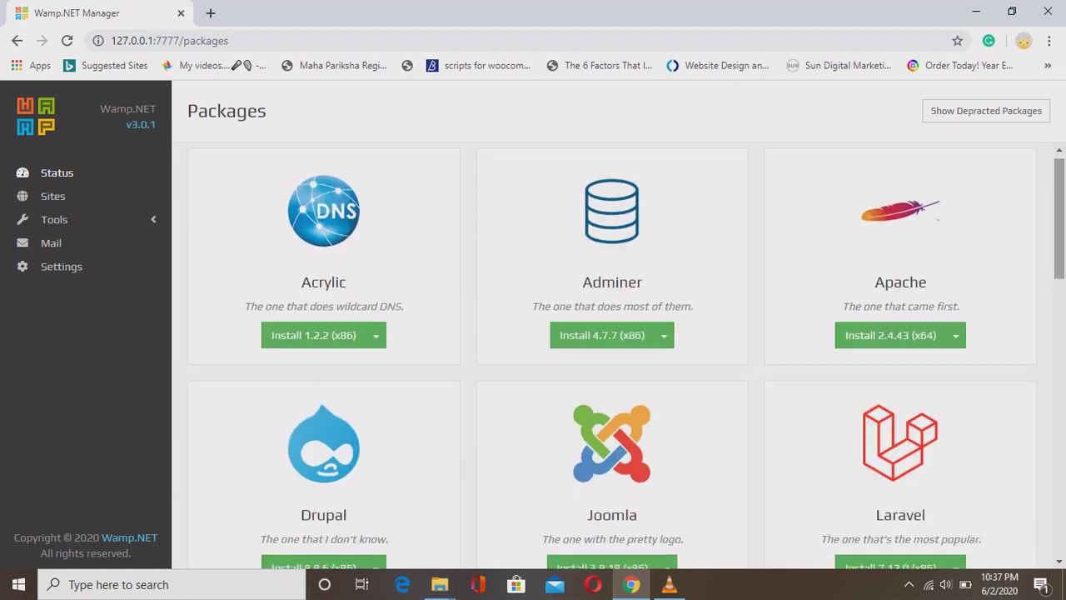
scroll(613, 354, "down", 2)
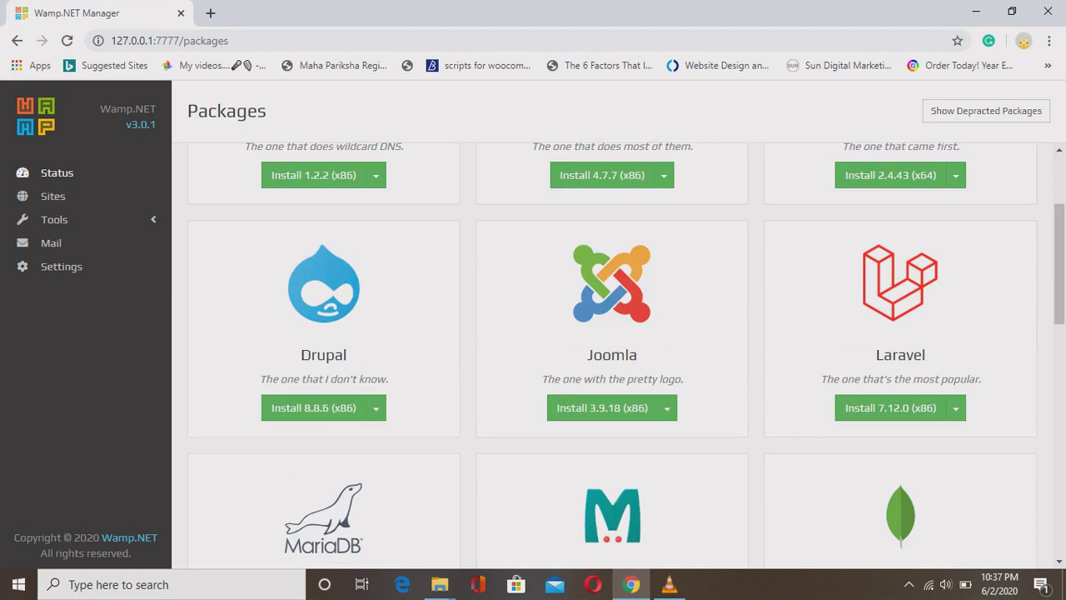
scroll(612, 354, "up", 1)
scroll(613, 354, "up", 2)
scroll(612, 354, "down", 1)
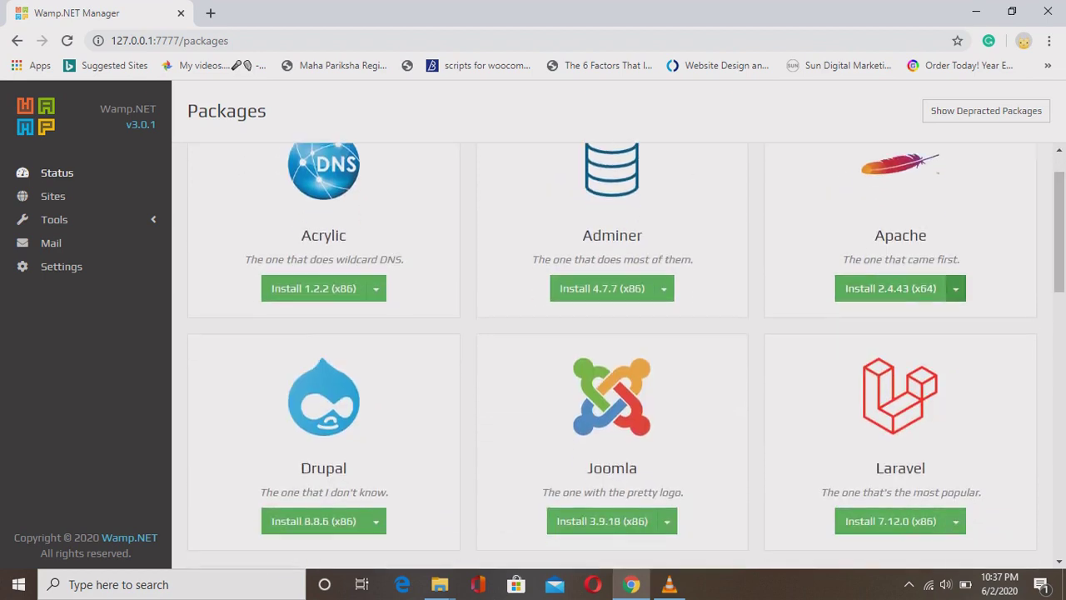
left_click(955, 288)
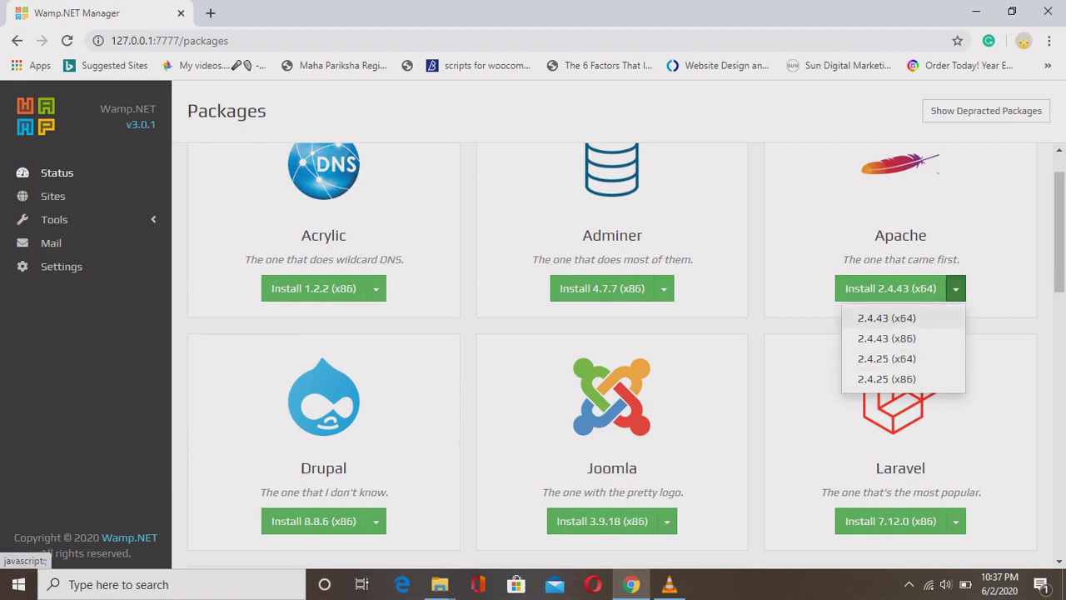
left_click(886, 318)
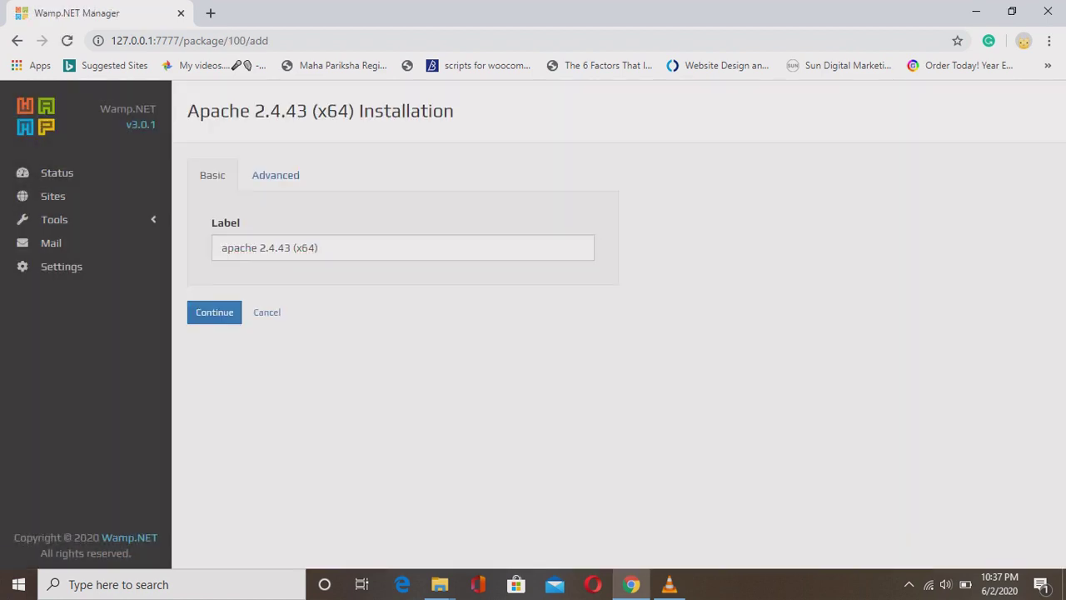
Keep the Advanced interface at 127.0.0.1 with ports 80/443 and submit the Apache install.
left_click(275, 175)
left_click(402, 248)
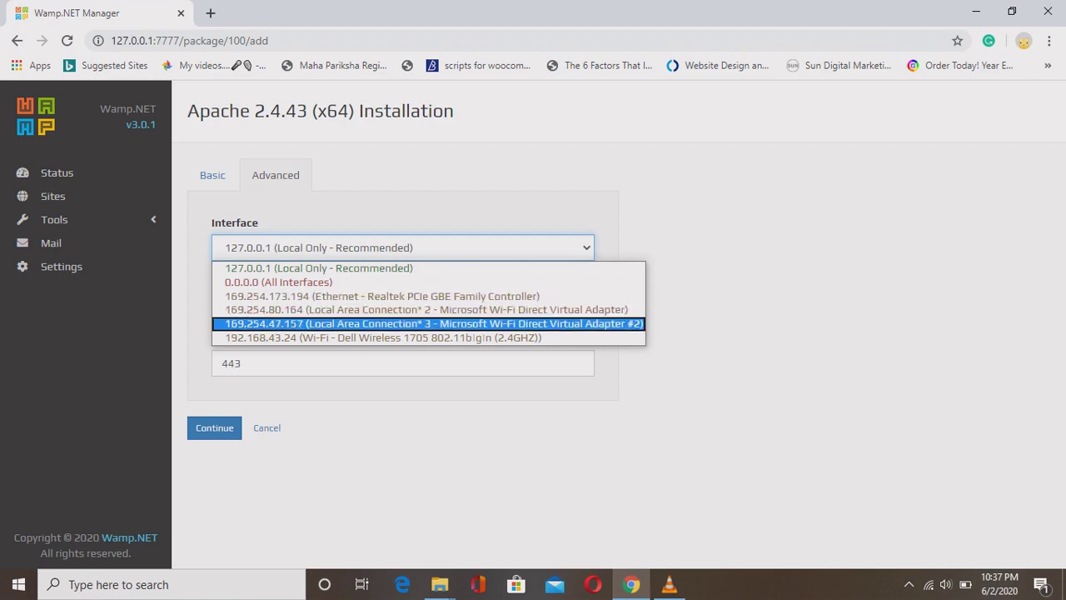
key("Up")
key("Up")
key("Up")
key("Up")
key("Up")
key("Return")
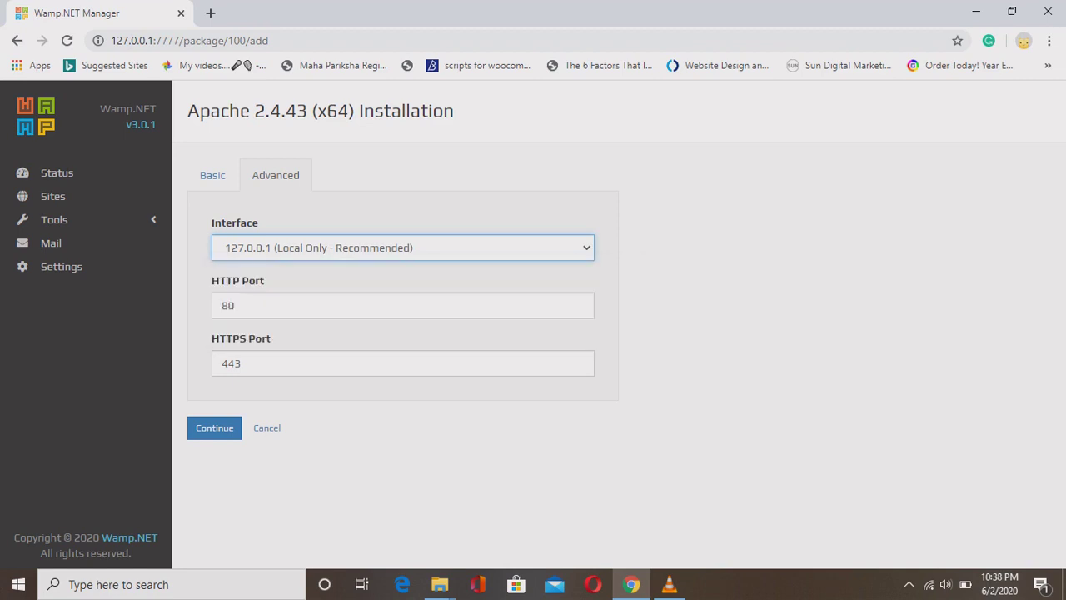
left_click(214, 427)
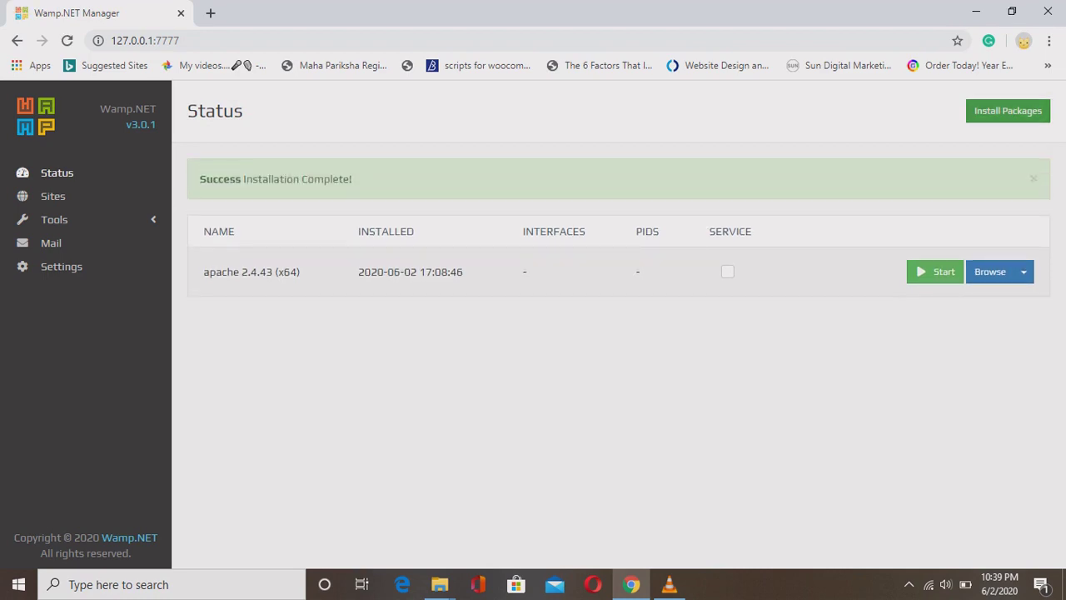
In Install Packages, choose Mariadb 10.4.13 (x64) from its version list.
left_click(1008, 111)
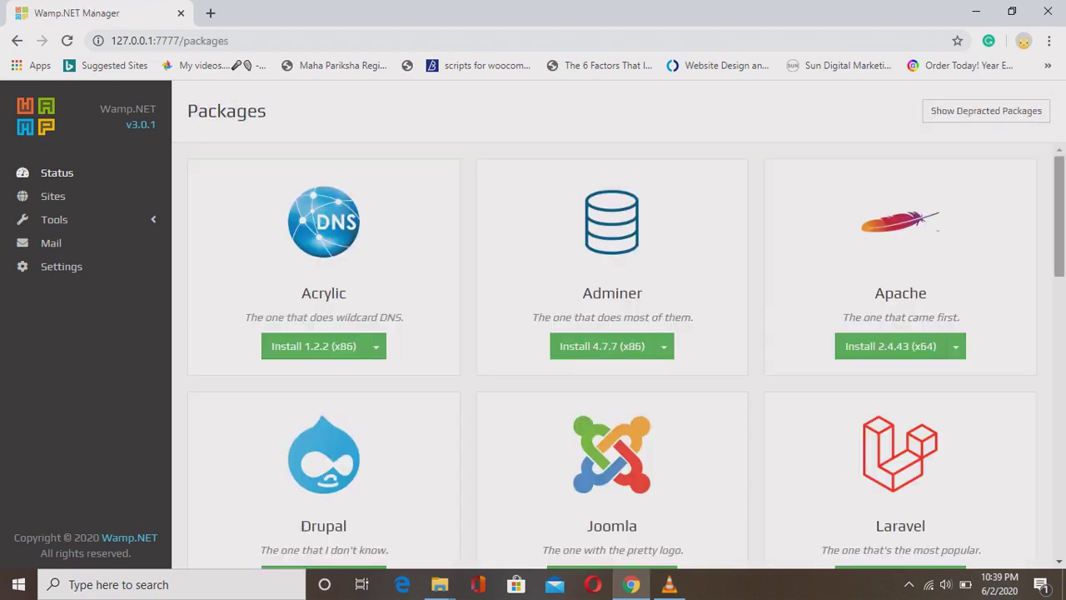
scroll(613, 358, "down", 5)
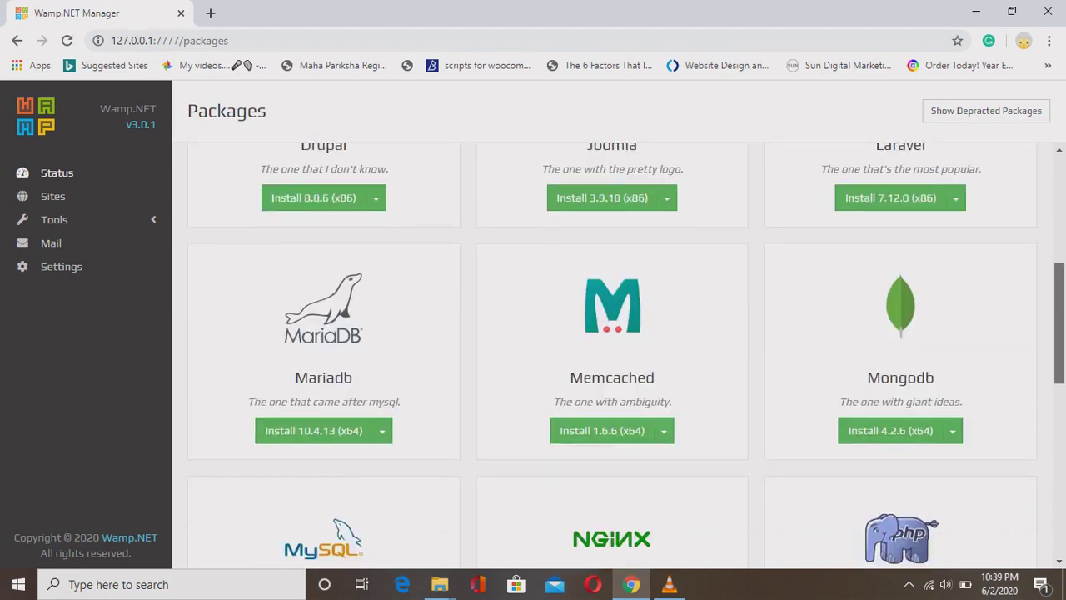
scroll(613, 358, "down", 3)
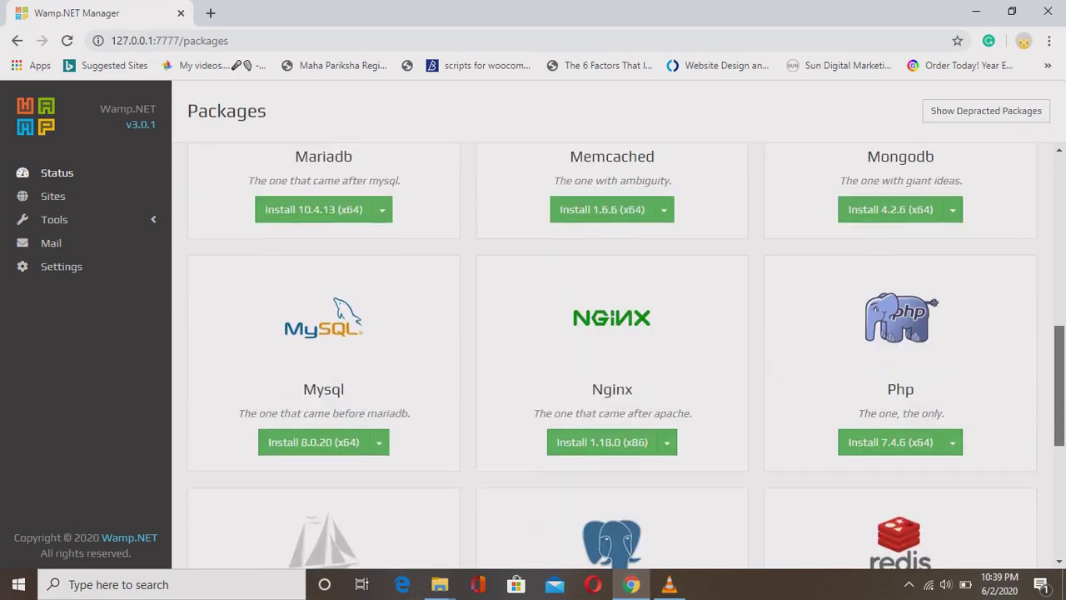
scroll(626, 356, "up", 1)
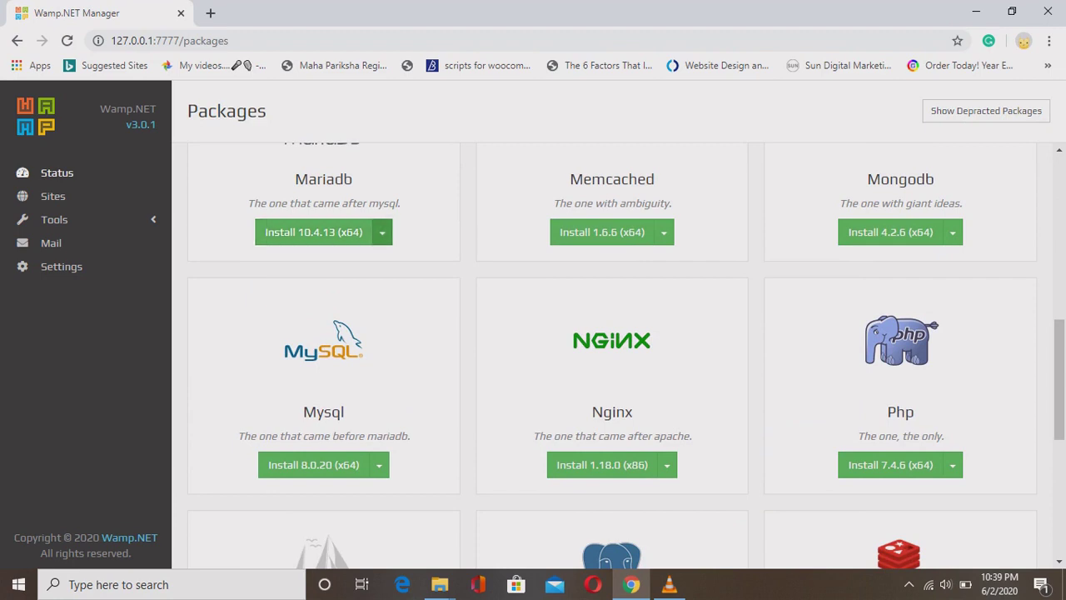
left_click(382, 233)
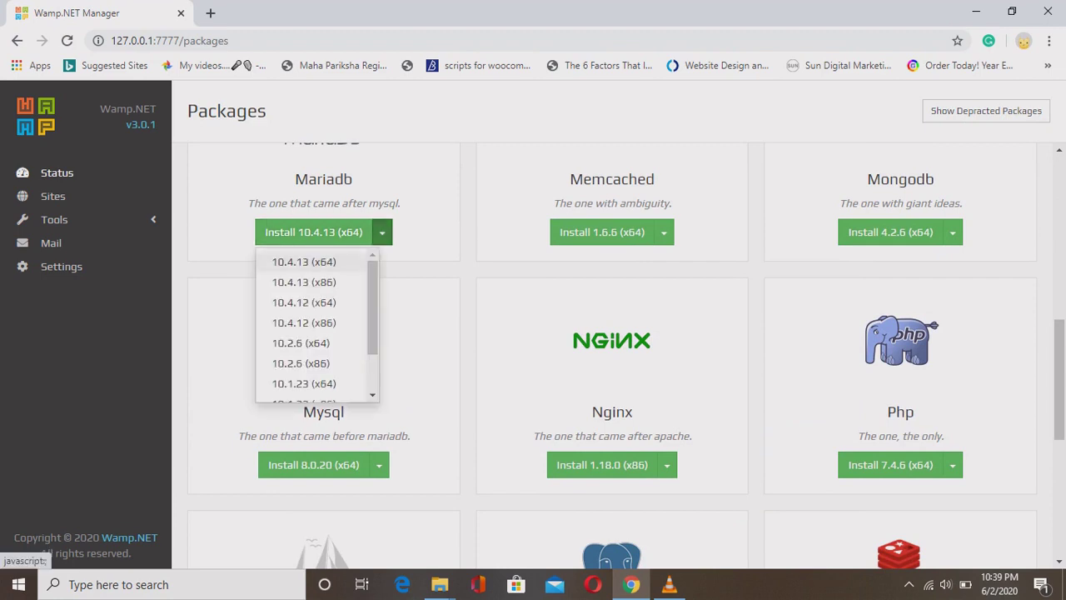
left_click(304, 262)
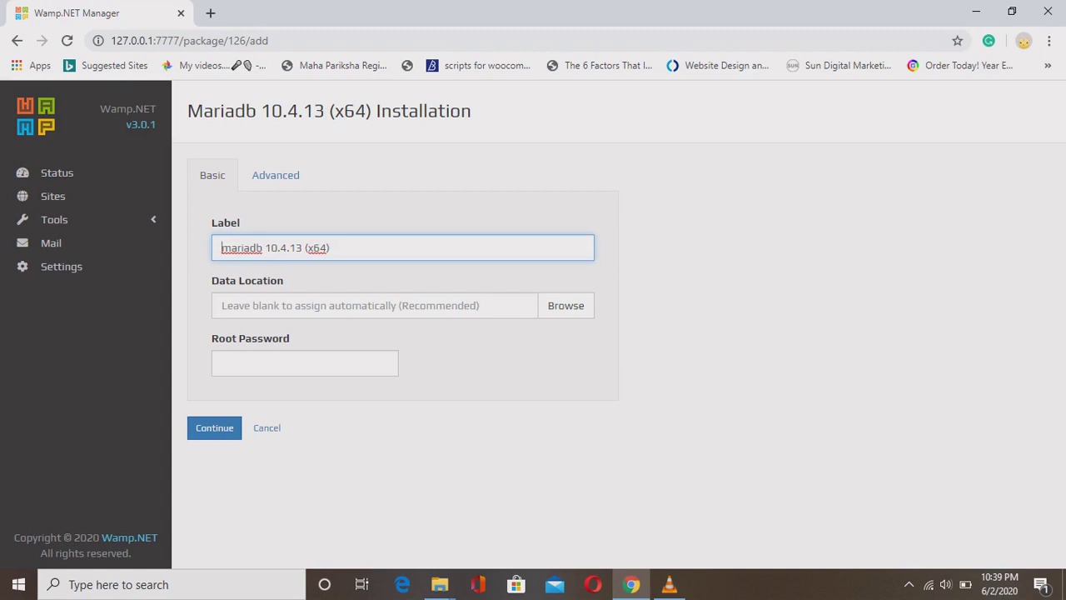
Install MariaDB 10.4.13 (x64) with defaults, keeping interface 127.0.0.1 and TCP port 3306.
left_click(221, 305)
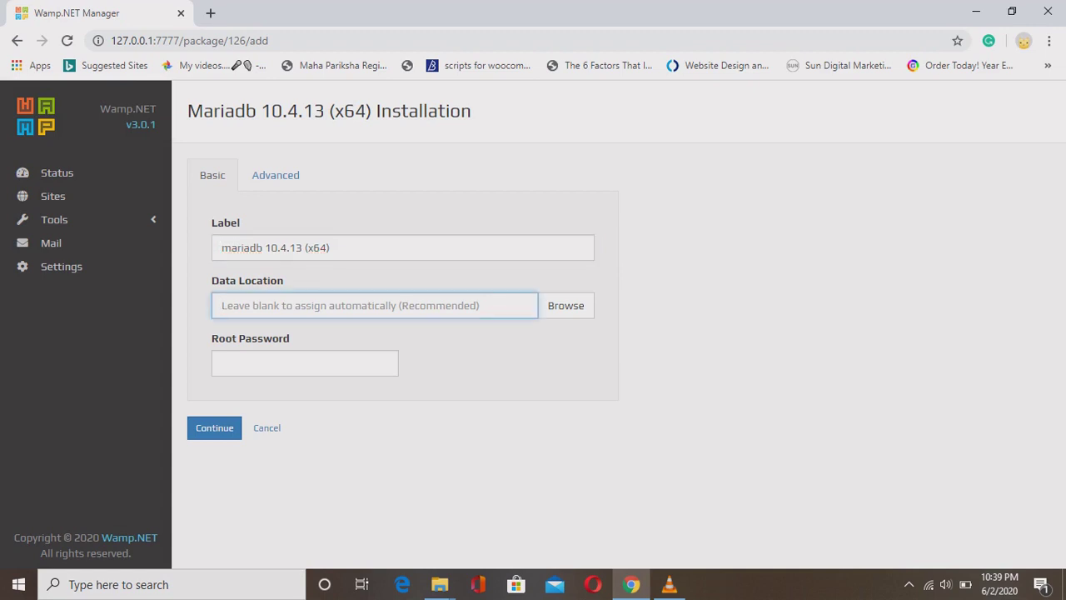
left_click(276, 175)
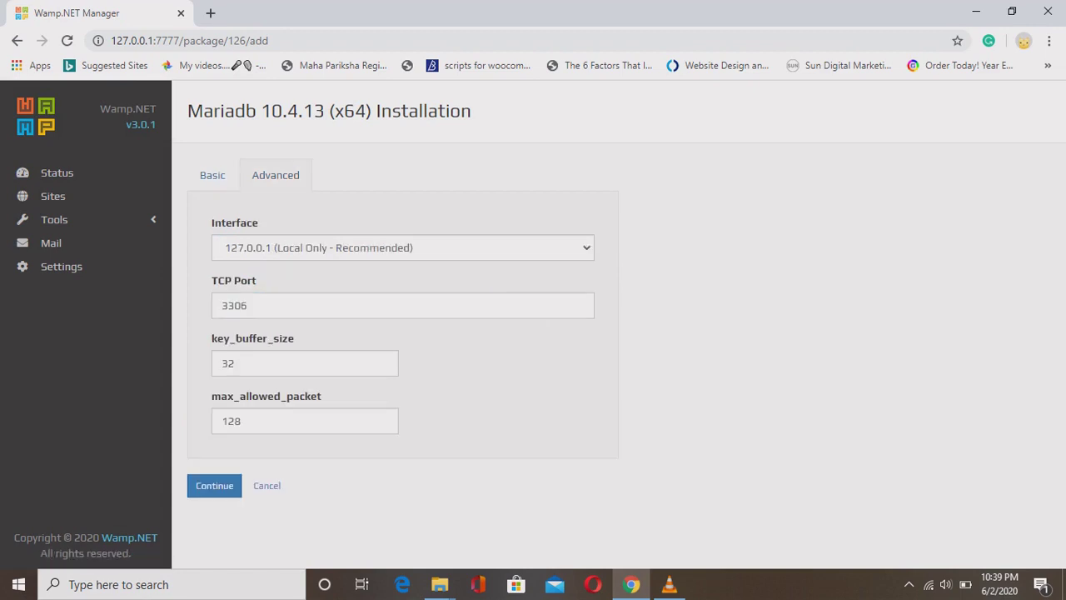
left_click(403, 248)
left_click(316, 267)
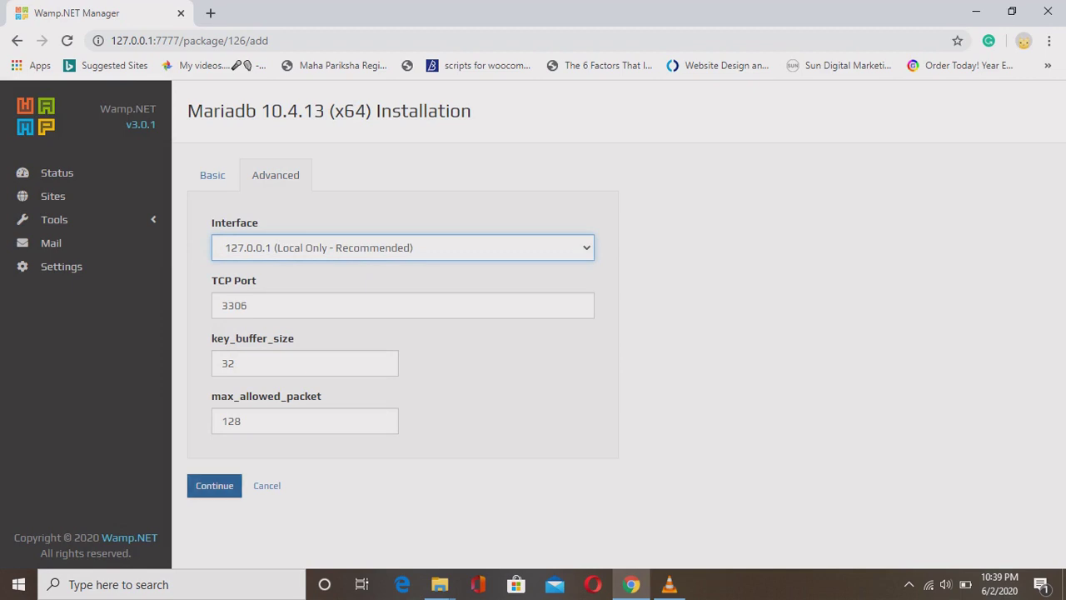
left_click(213, 175)
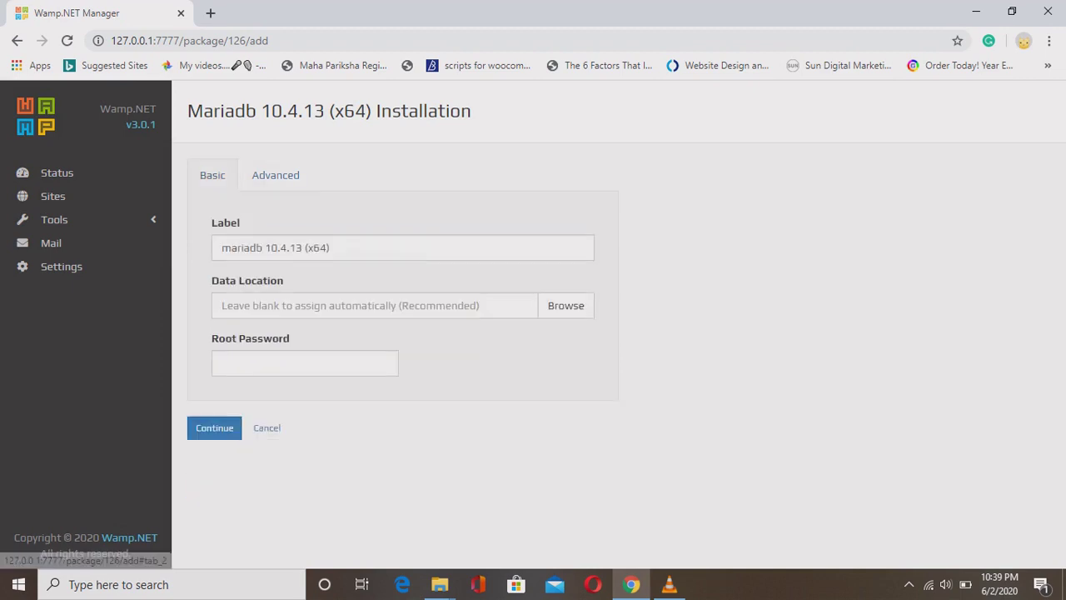
left_click(215, 427)
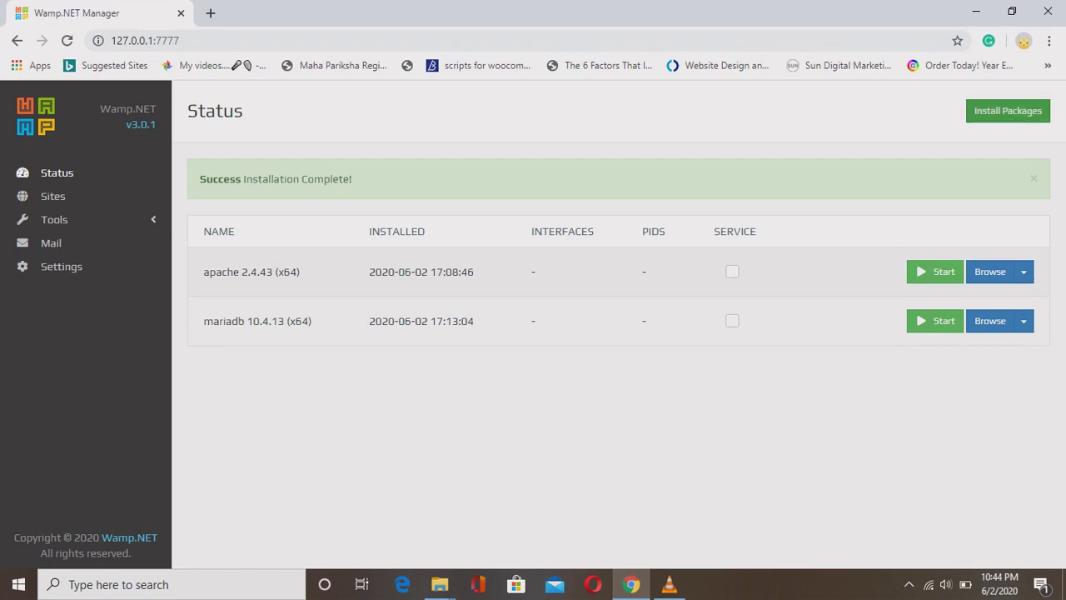
Start MariaDB and Apache, confirming they listen on 127.0.0.1 ports 3306, 80 and 443.
left_click(935, 320)
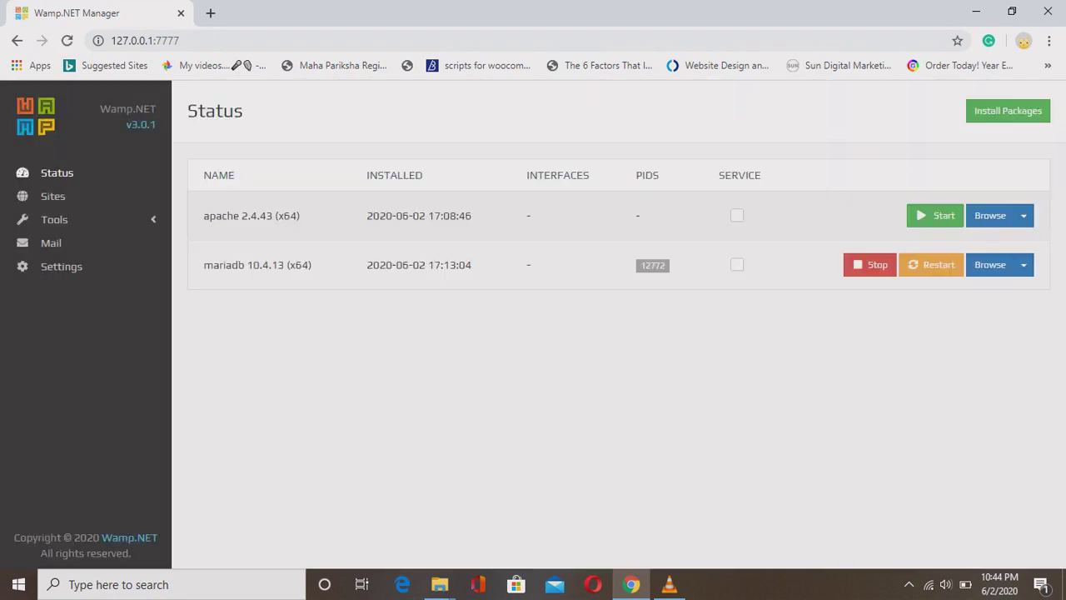
left_click(934, 215)
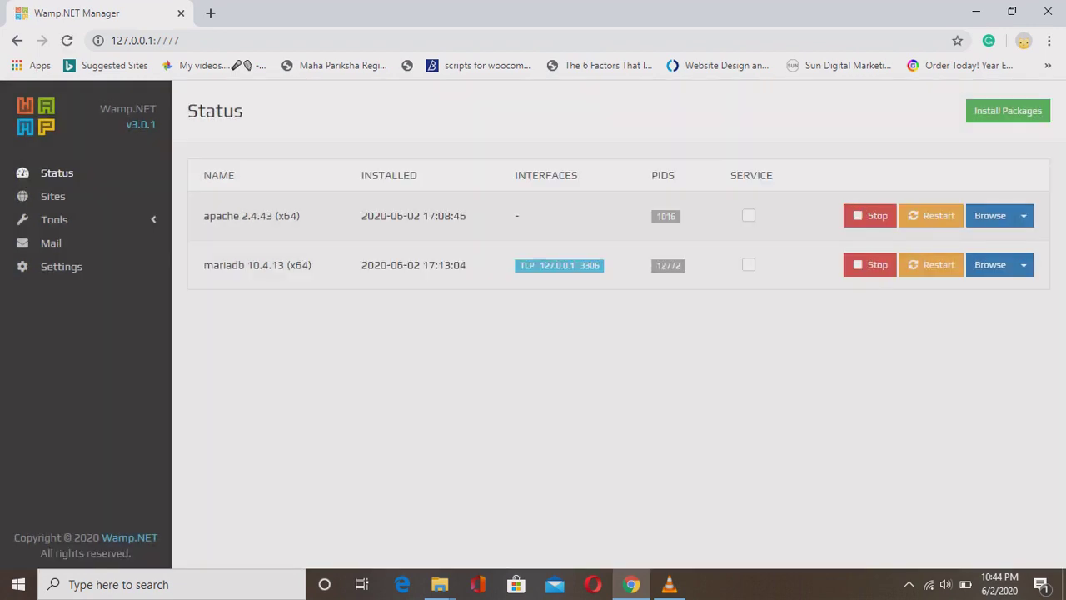
triple_click(559, 265)
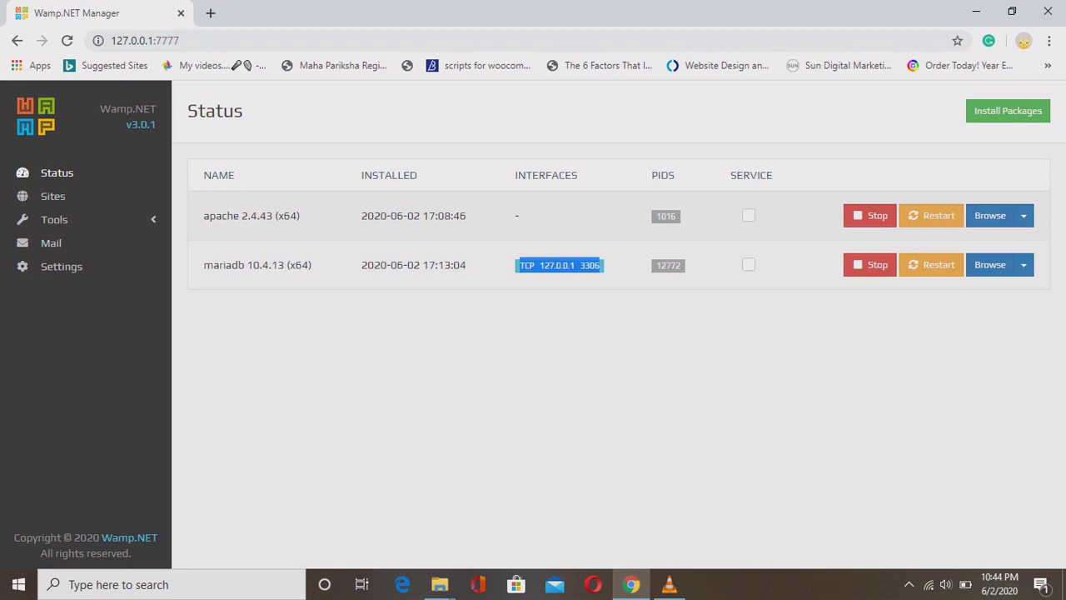
left_click(66, 40)
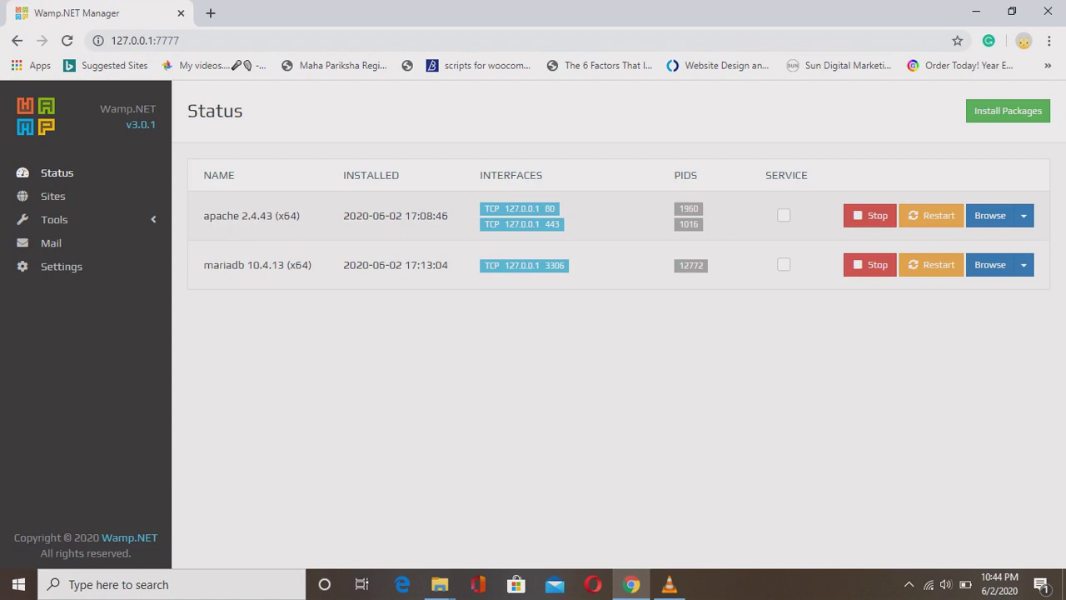
left_click_drag(483, 208, 562, 225)
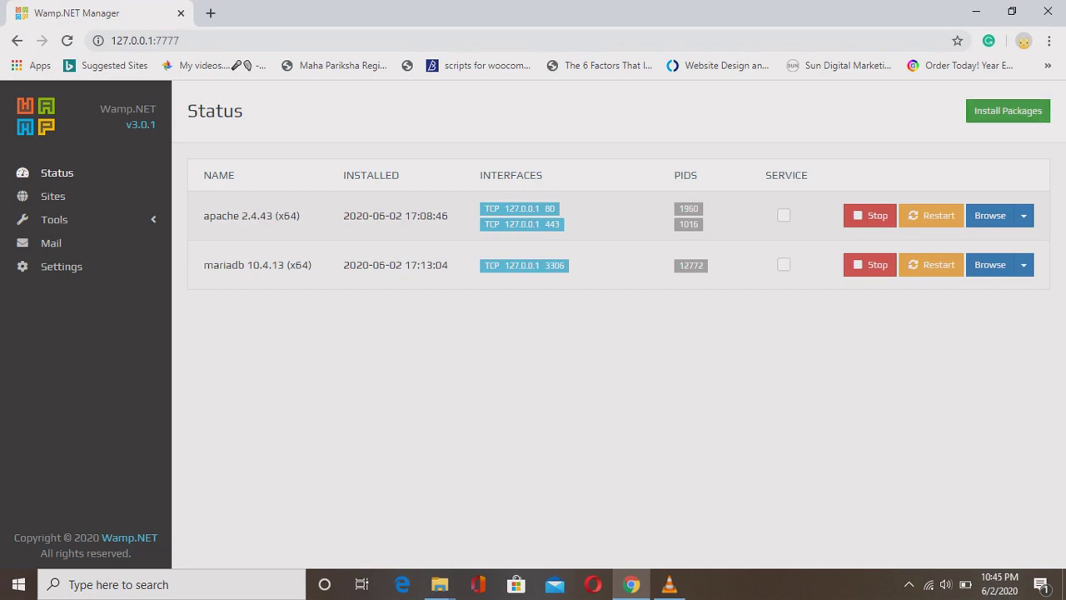
left_click(1008, 111)
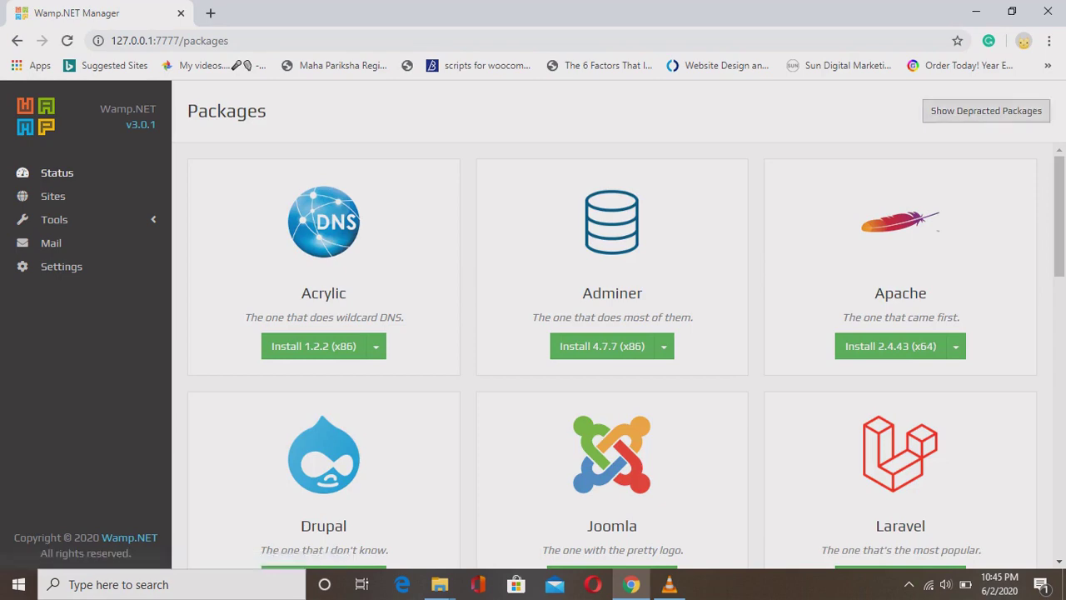
Begin installing PHP 7.4.6 (x64) with time zone Asia/Kolkata.
scroll(625, 358, "down", 8)
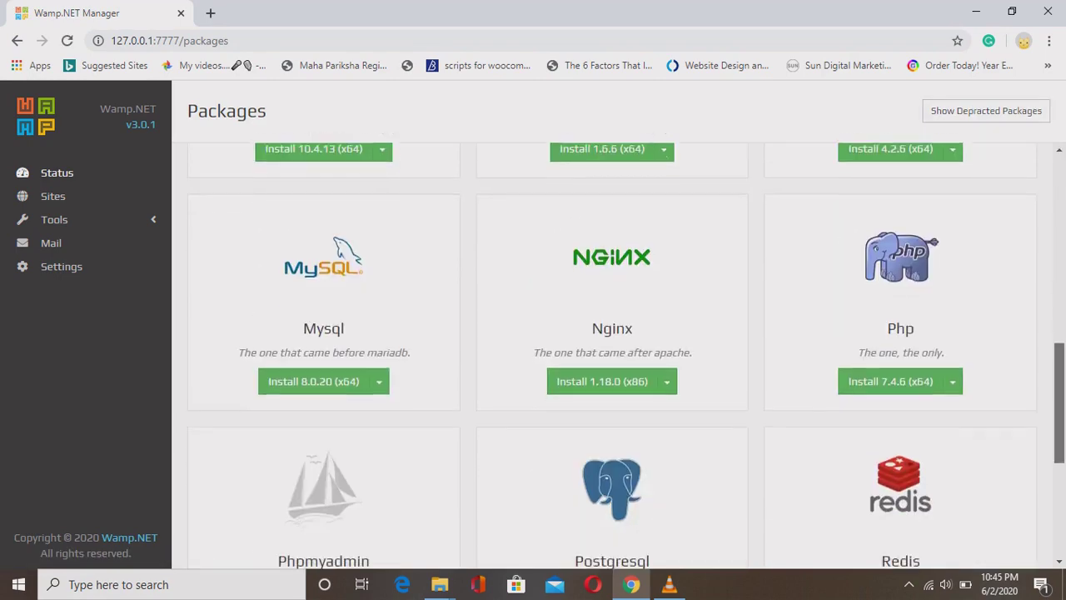
scroll(627, 356, "down", 1)
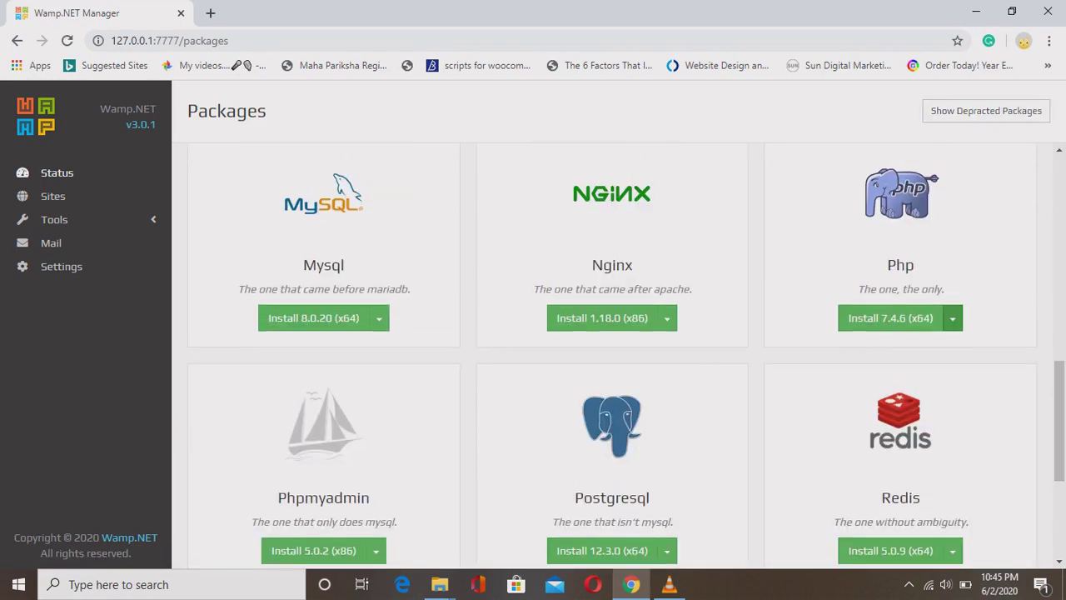
left_click(953, 318)
left_click(881, 348)
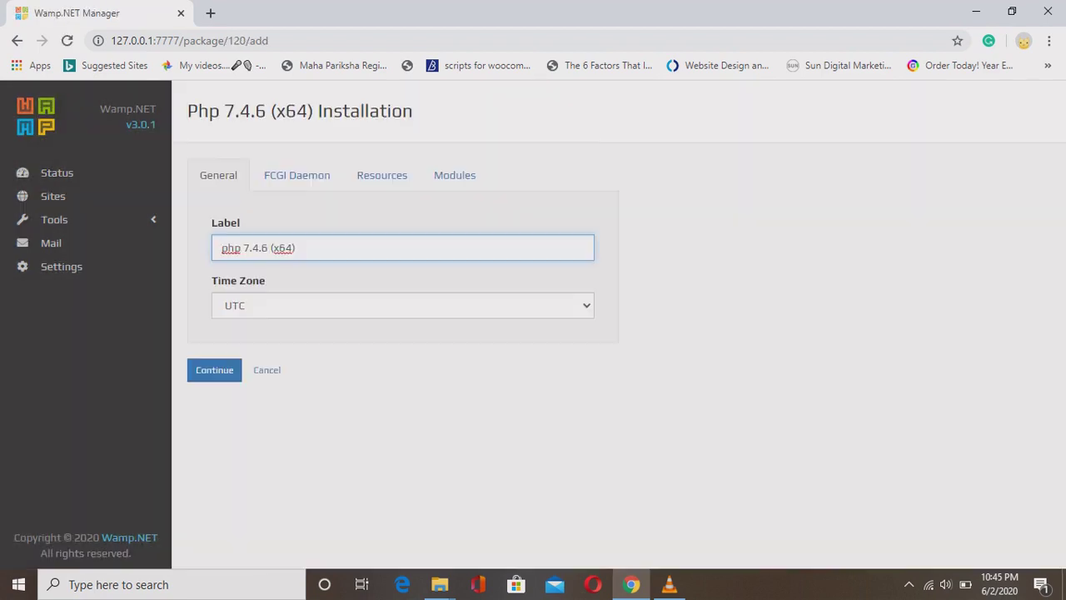
left_click(402, 305)
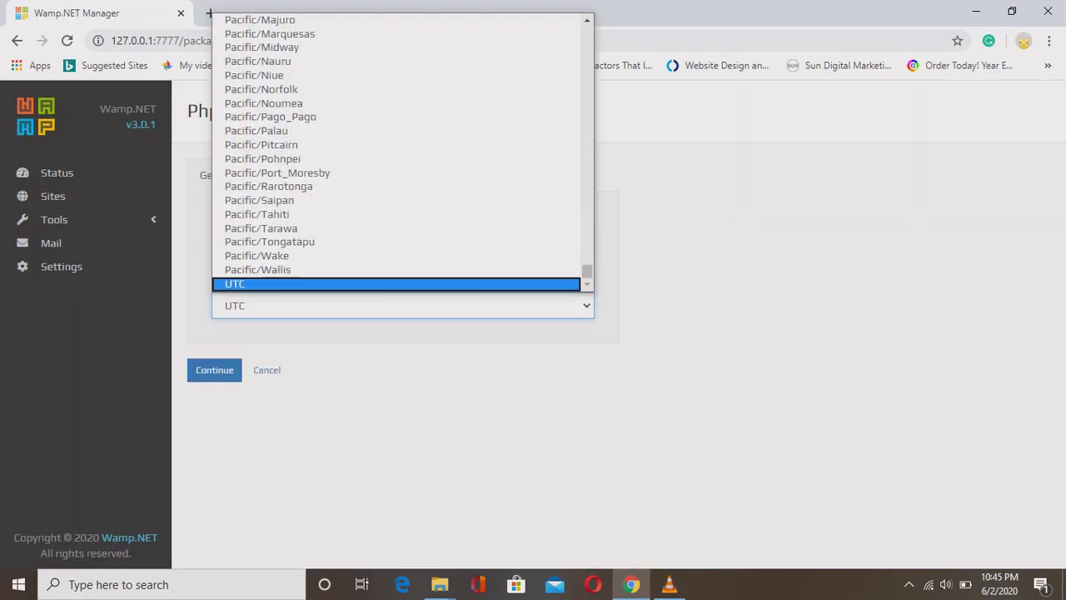
key("Up")
key("Up")
key("Up")
key("Up")
key("Up")
key("Up")
key("Up")
key("Up")
key("Up")
key("Up")
key("Up")
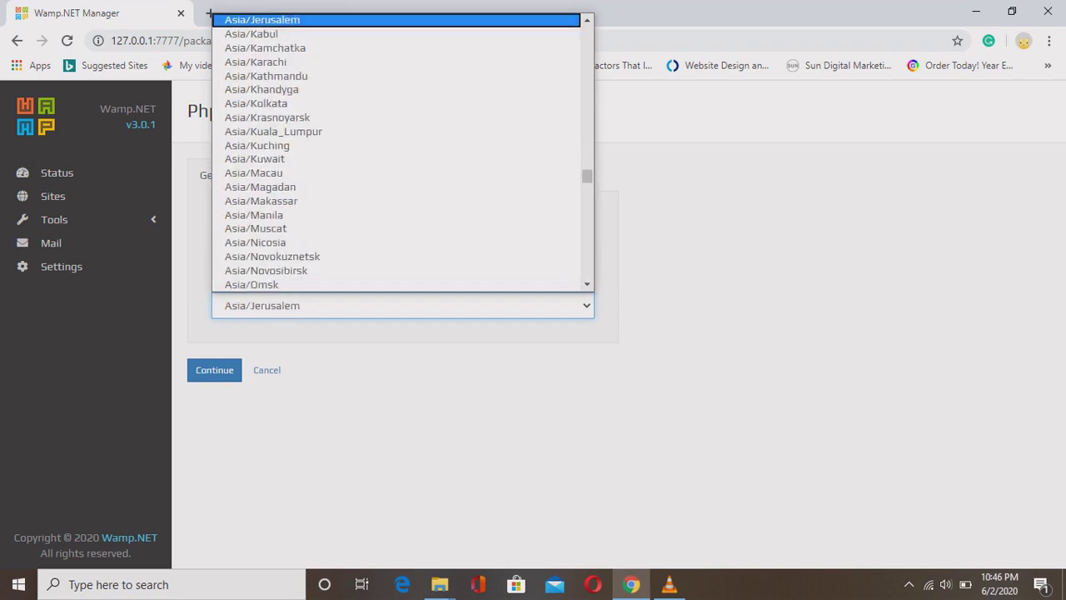
key("Down")
key("Down")
key("Down")
key("Down")
key("Down")
key("Down")
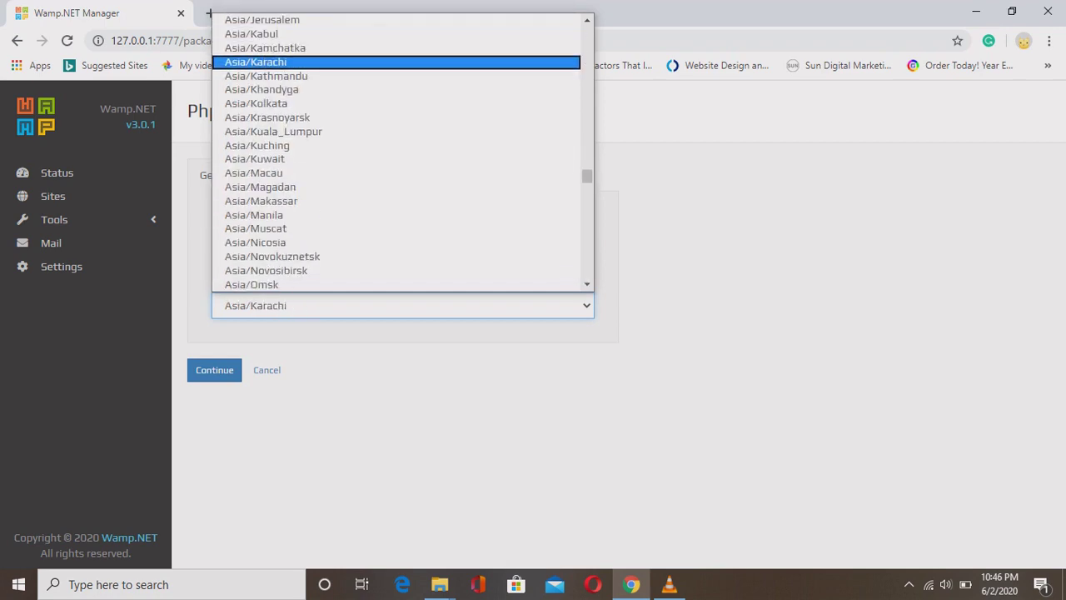
key("Return")
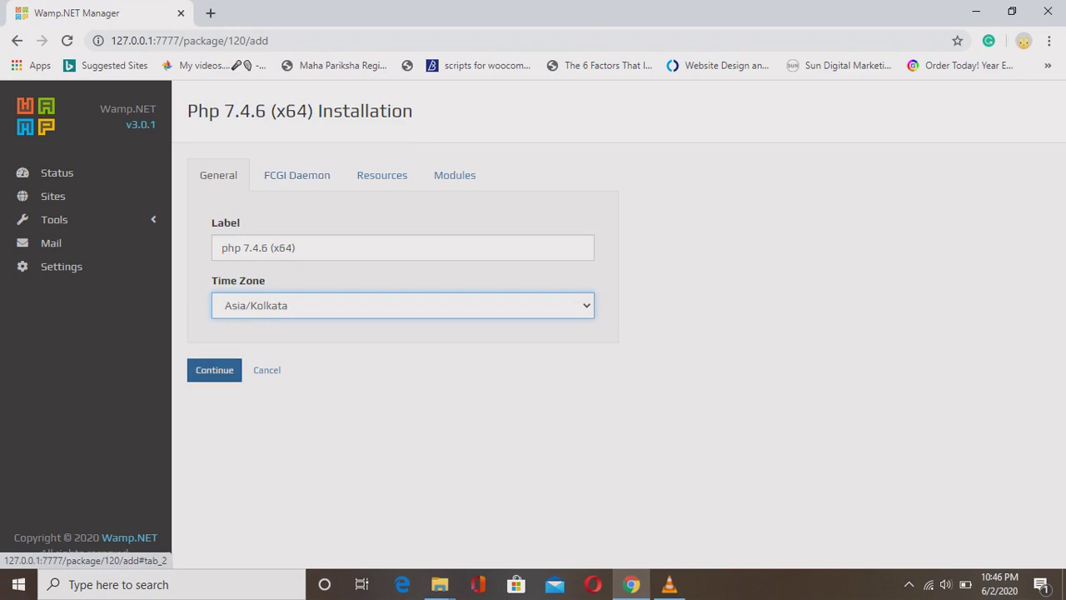
Keep the FCGI daemon on 127.0.0.1 port 746 and review the resource limits.
left_click(297, 175)
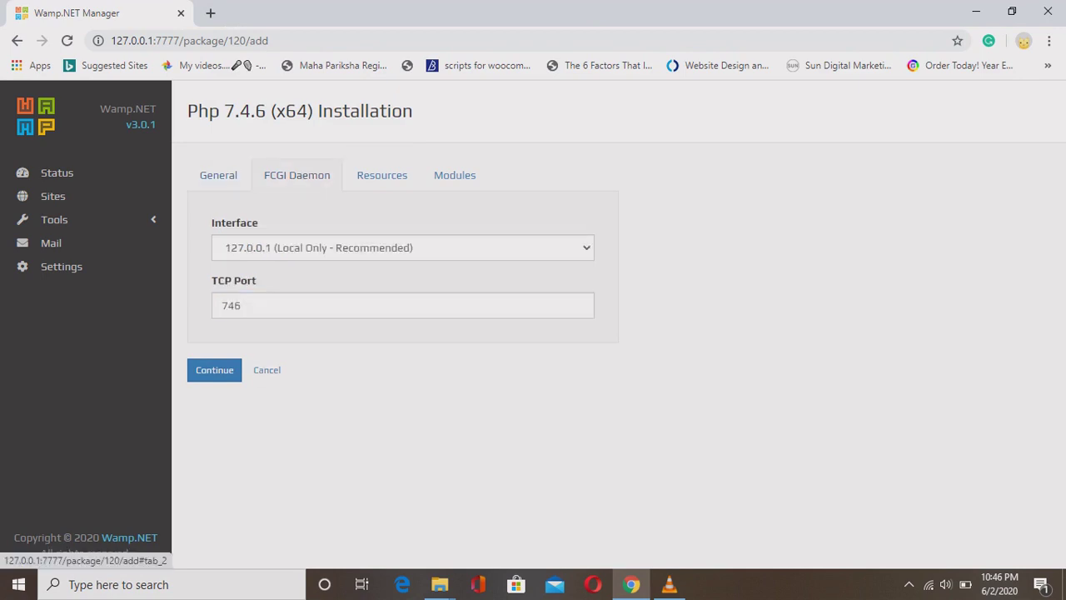
left_click(403, 247)
left_click(317, 269)
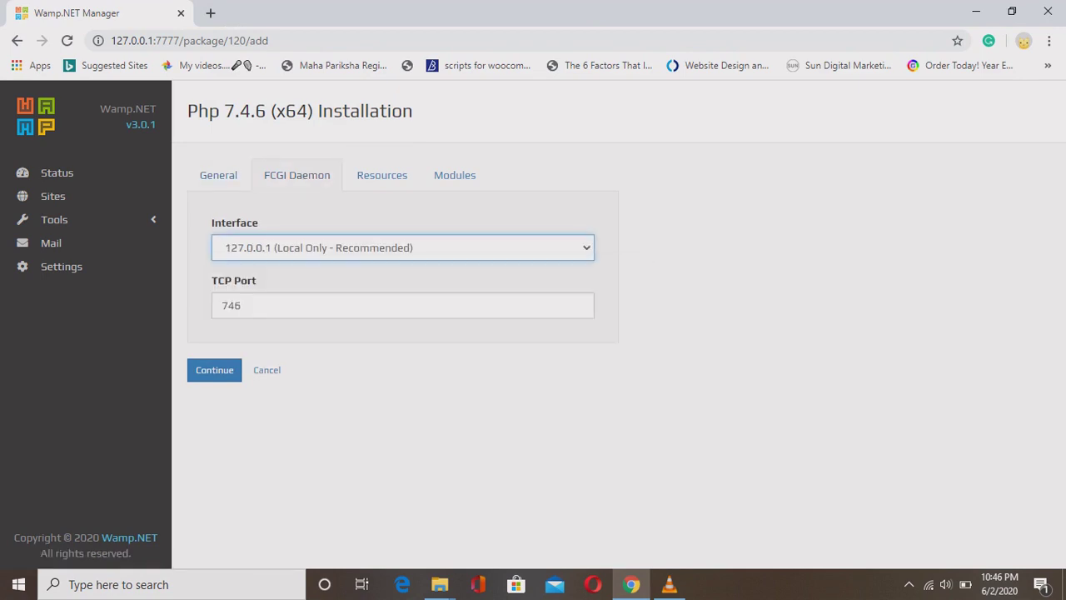
key("Tab")
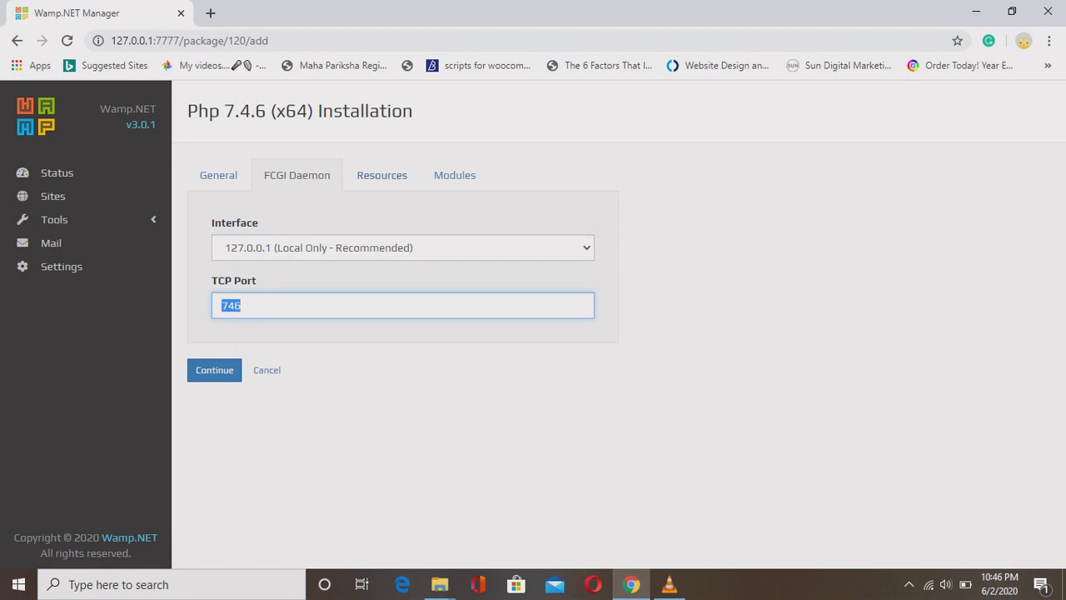
left_click(382, 175)
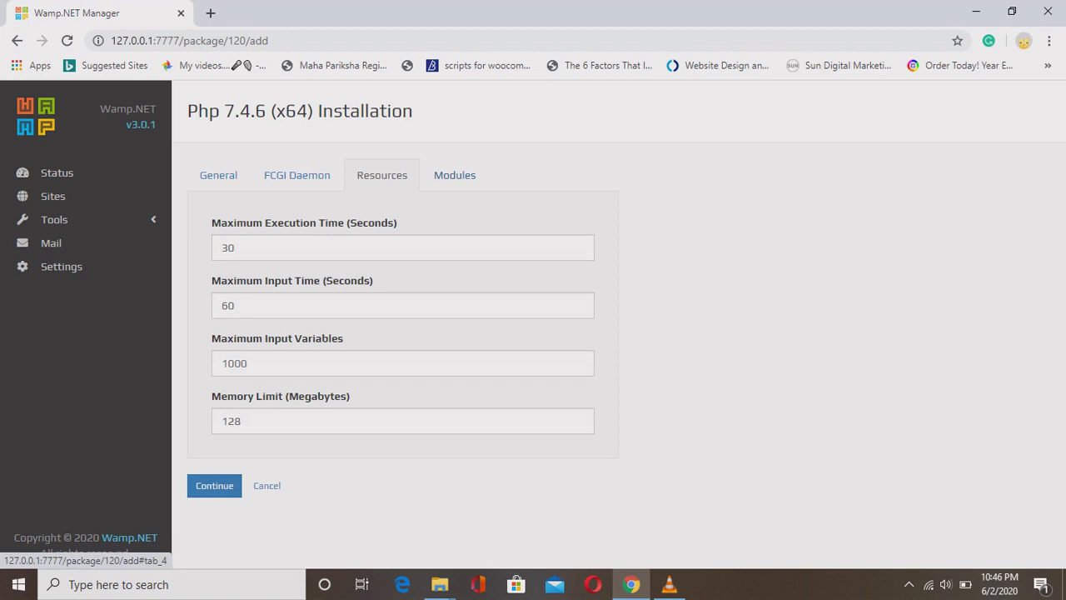
Review the PHP module checkboxes and install PHP 7.4.6 (x64).
left_click(455, 175)
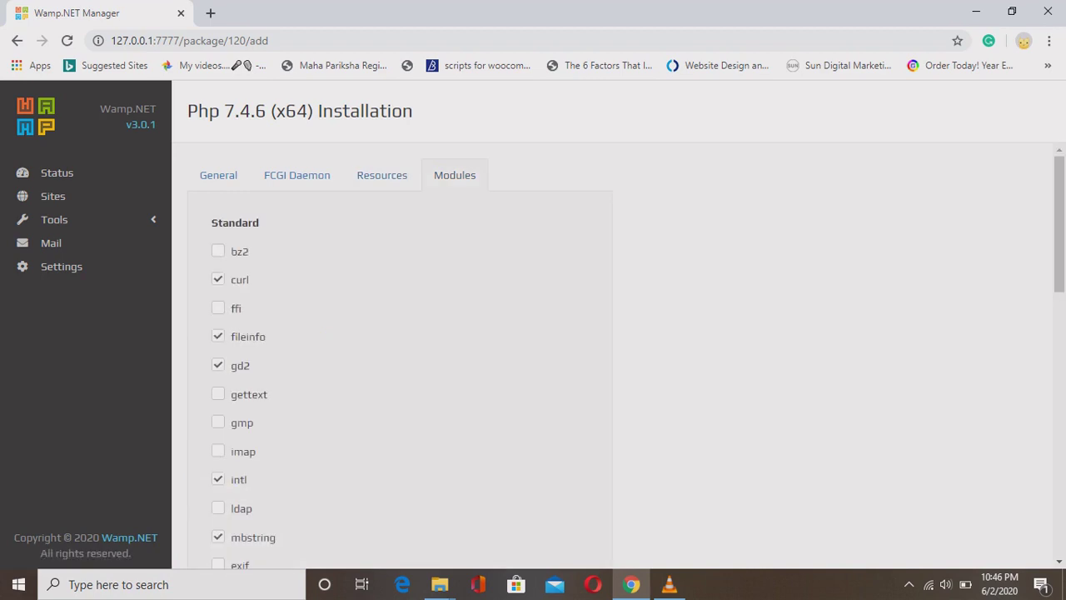
left_click_drag(1059, 224, 1058, 487)
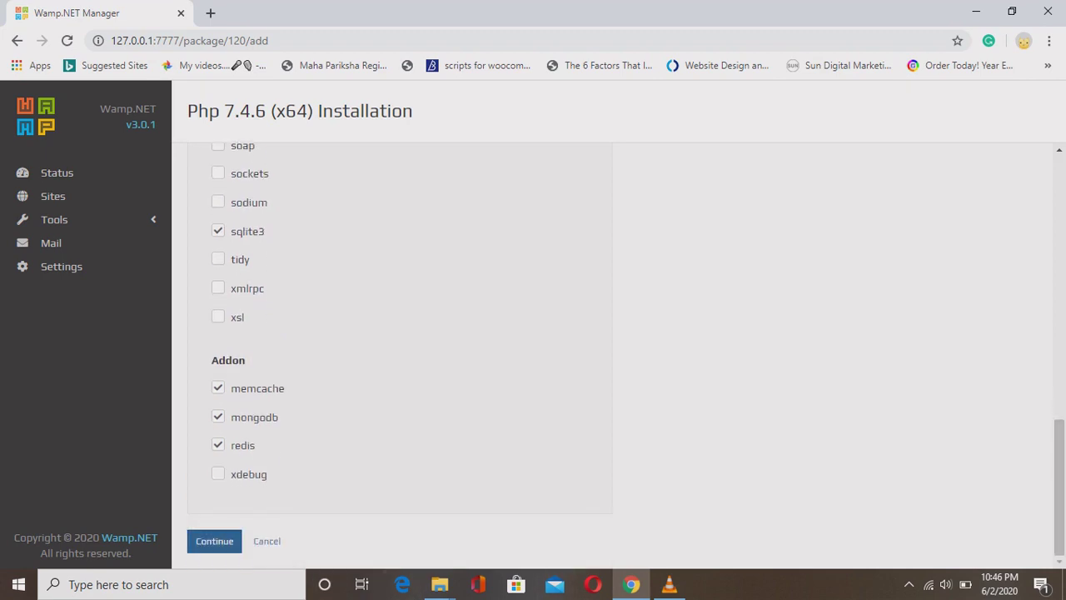
left_click(214, 541)
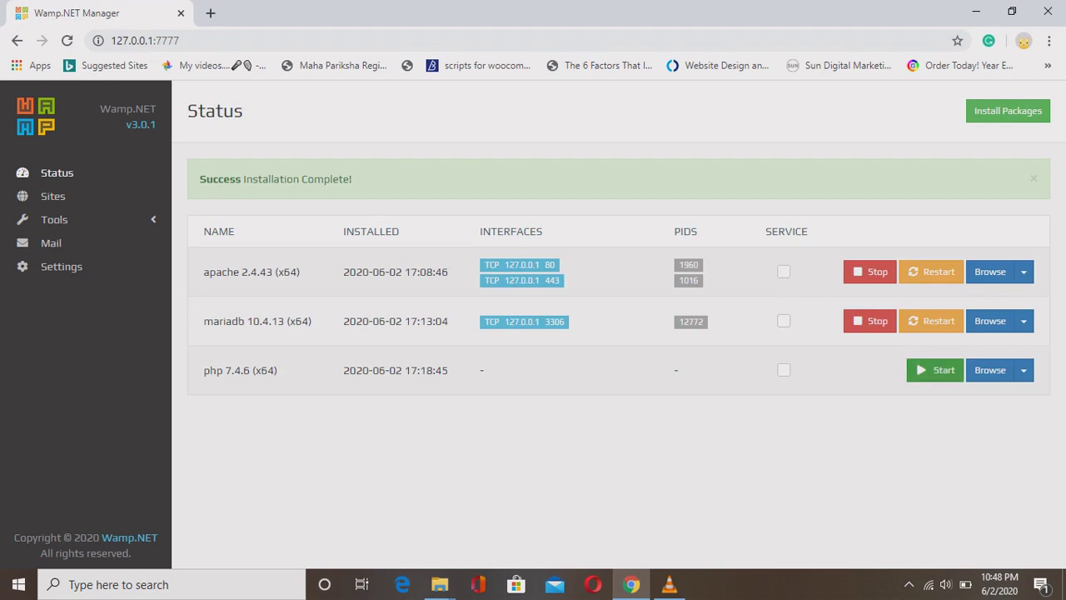
Start PHP 7.4.6 and verify it runs on 127.0.0.1 port 746 alongside MySQL 8.0.20.
left_click(934, 370)
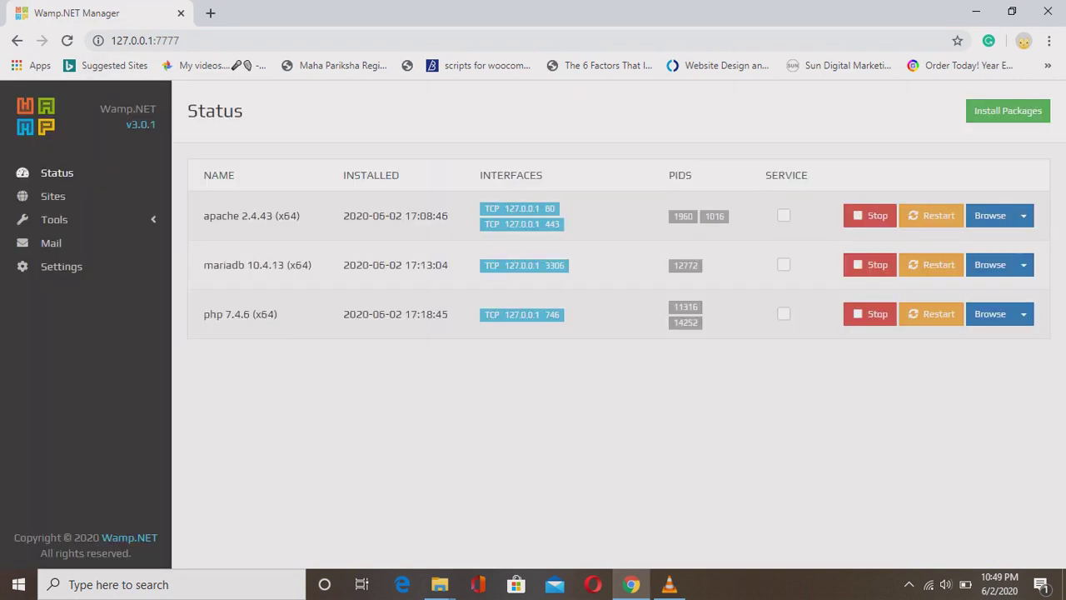
left_click_drag(484, 314, 551, 314)
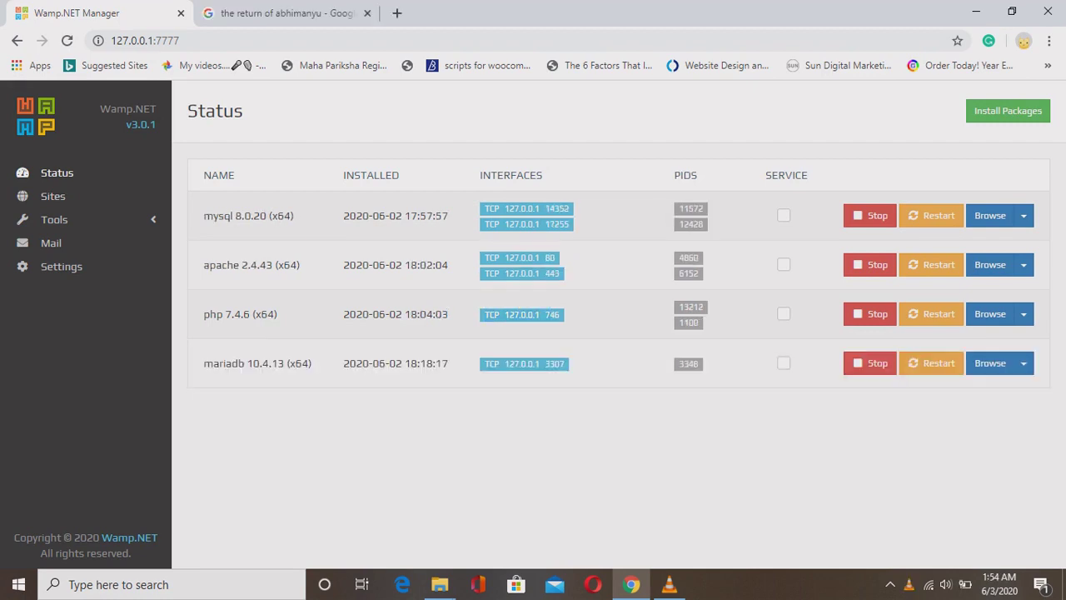
left_click_drag(205, 216, 294, 216)
Open the MySQL 8.0.20 (x64) installation form from the package catalogue.
left_click(1008, 111)
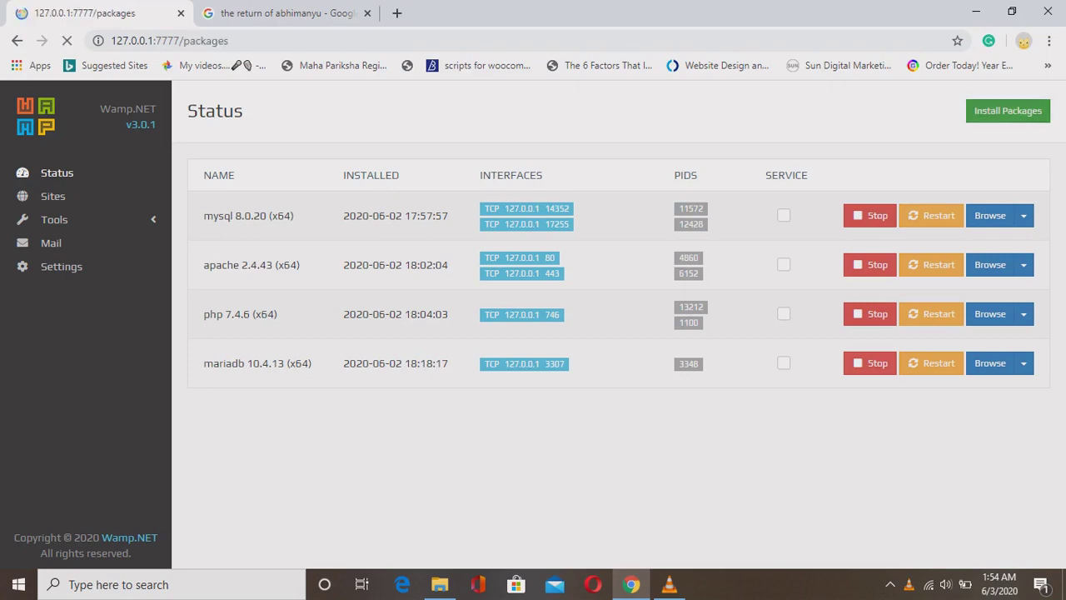
scroll(613, 350, "down", 10)
scroll(613, 350, "up", 2)
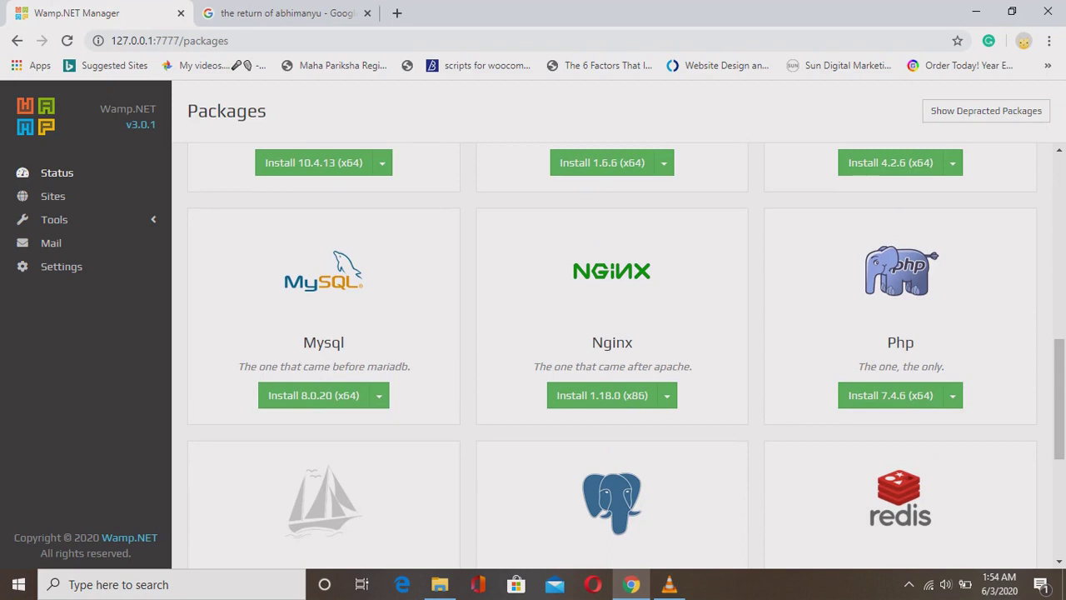
double_click(323, 342)
left_click(379, 395)
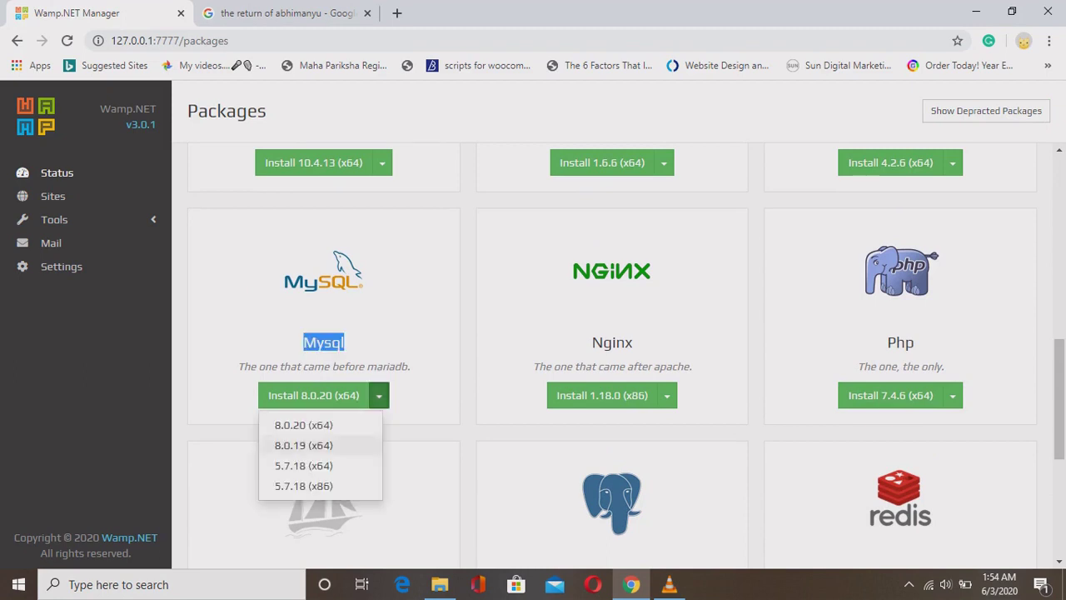
left_click(303, 425)
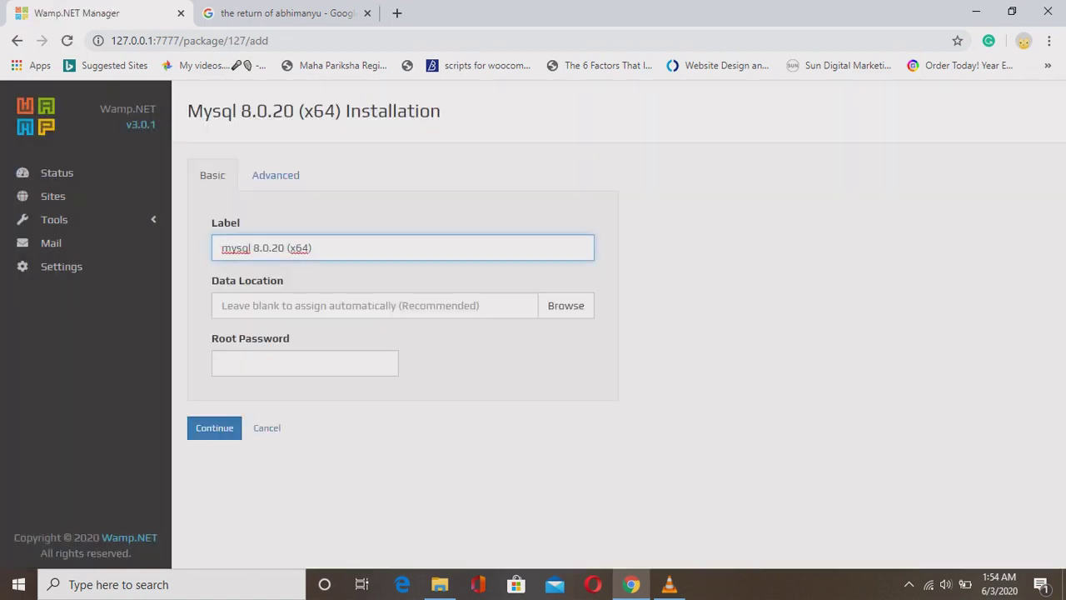
Change the MySQL TCP port to 3307, then cancel the installation.
left_click(275, 175)
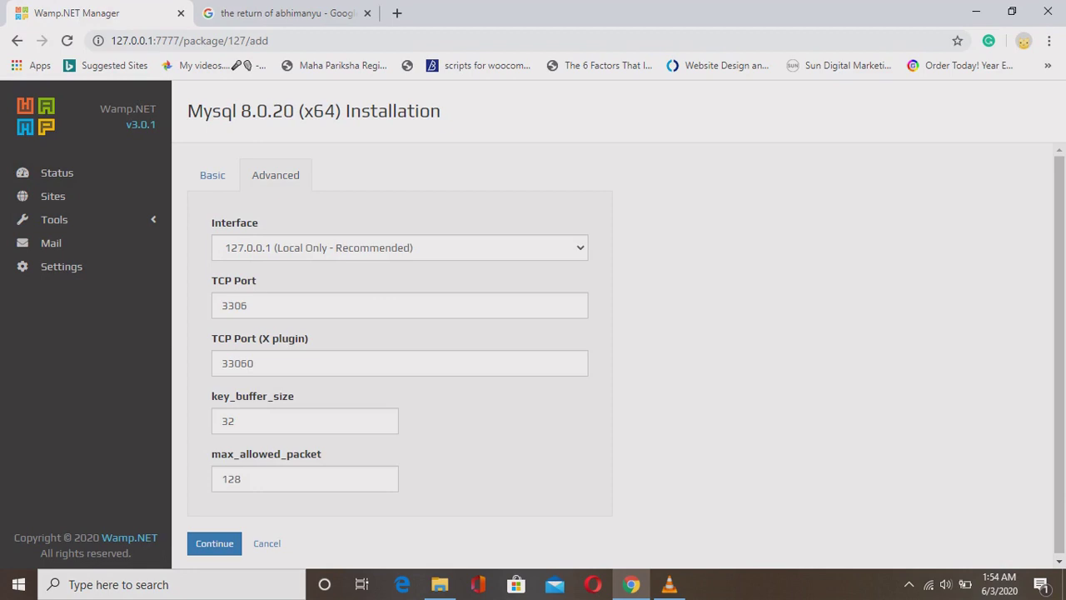
left_click(248, 306)
key("shift+Left")
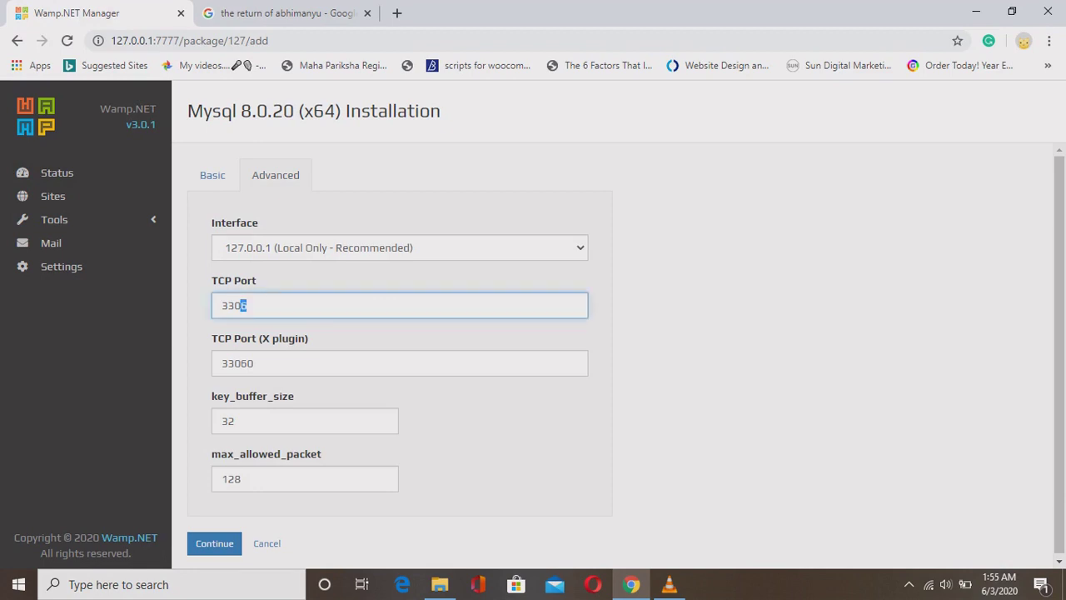
key("BackSpace")
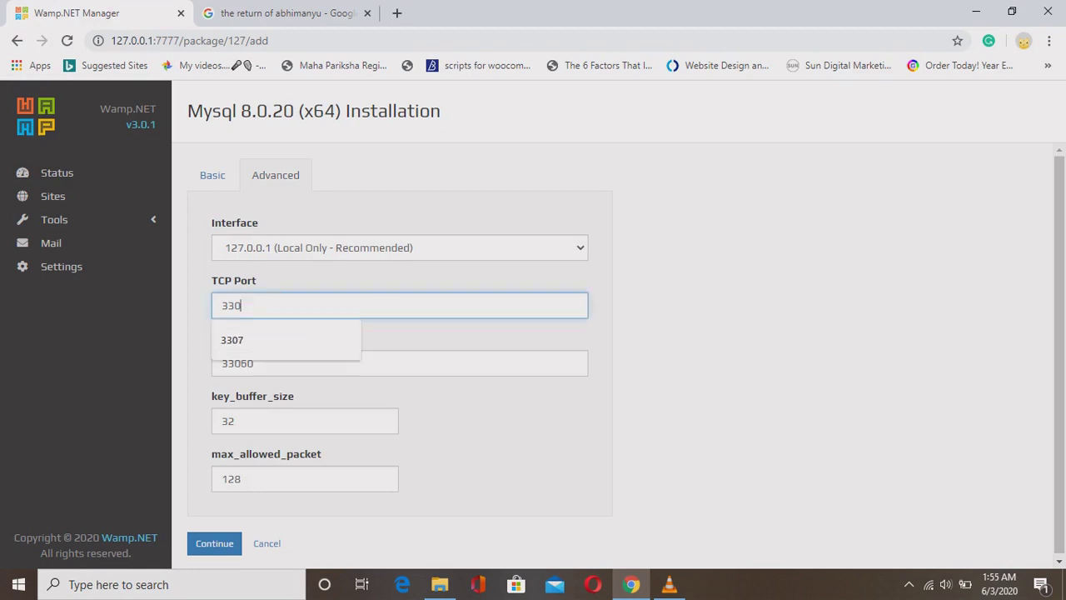
type("7")
left_click(255, 363)
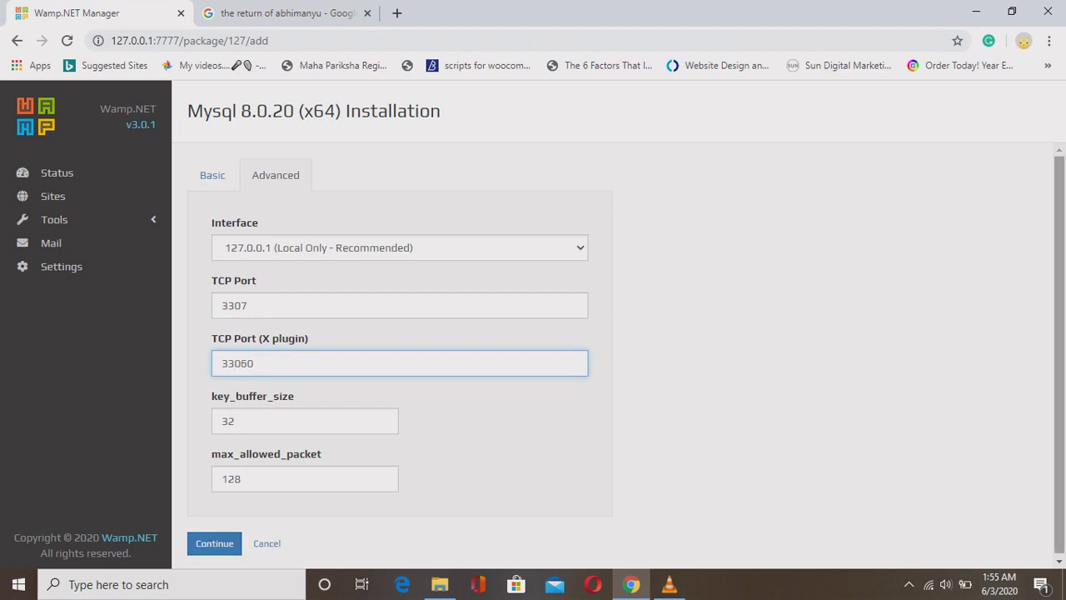
scroll(1060, 358, "down", 1)
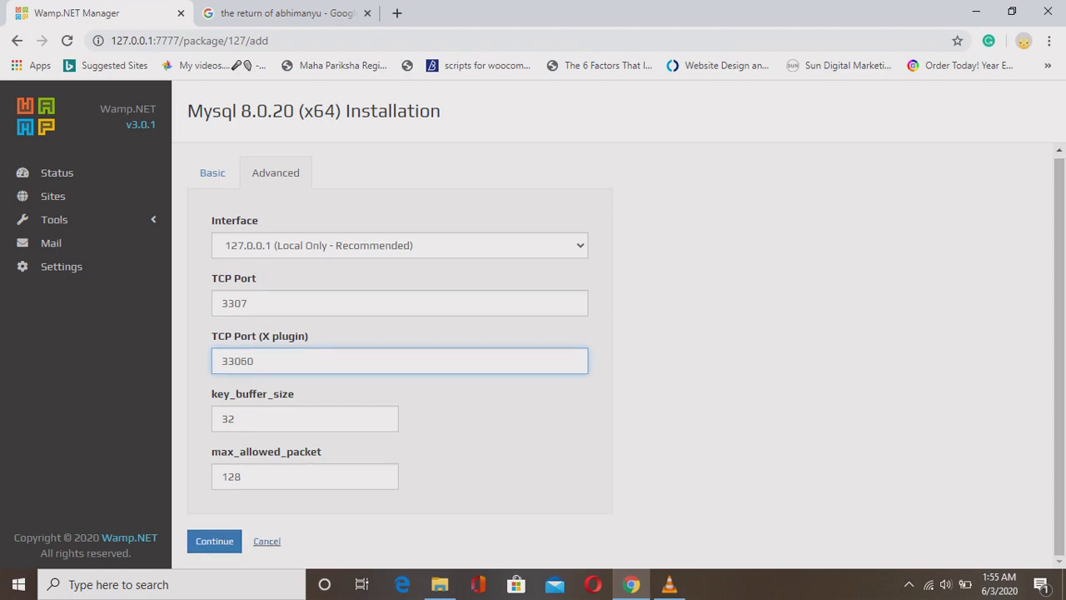
left_click(266, 540)
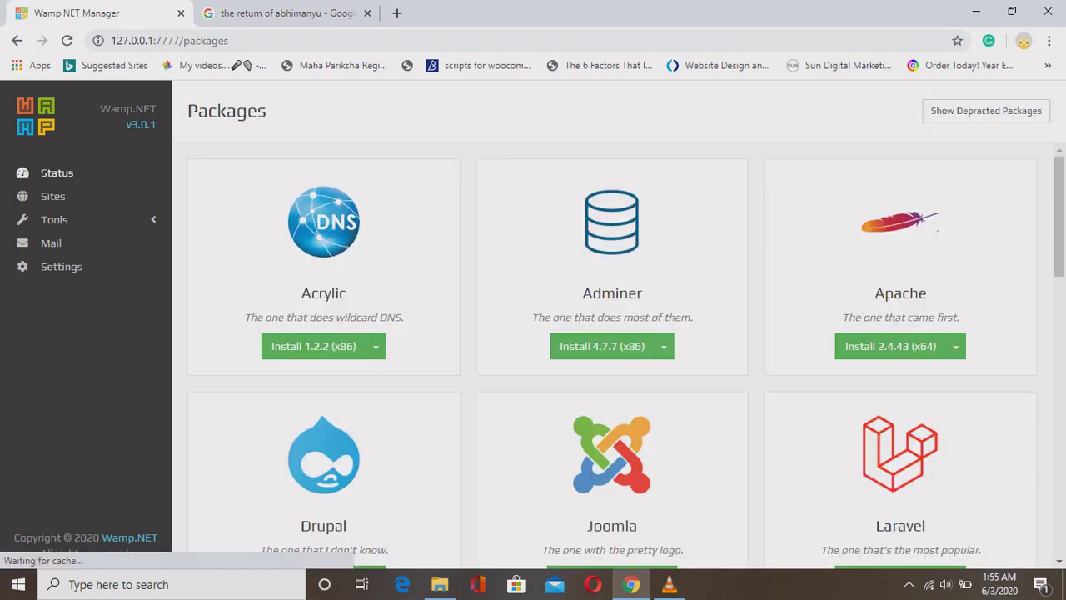
Review all service details and MySQL's action options, then view the Sites list.
left_click(57, 172)
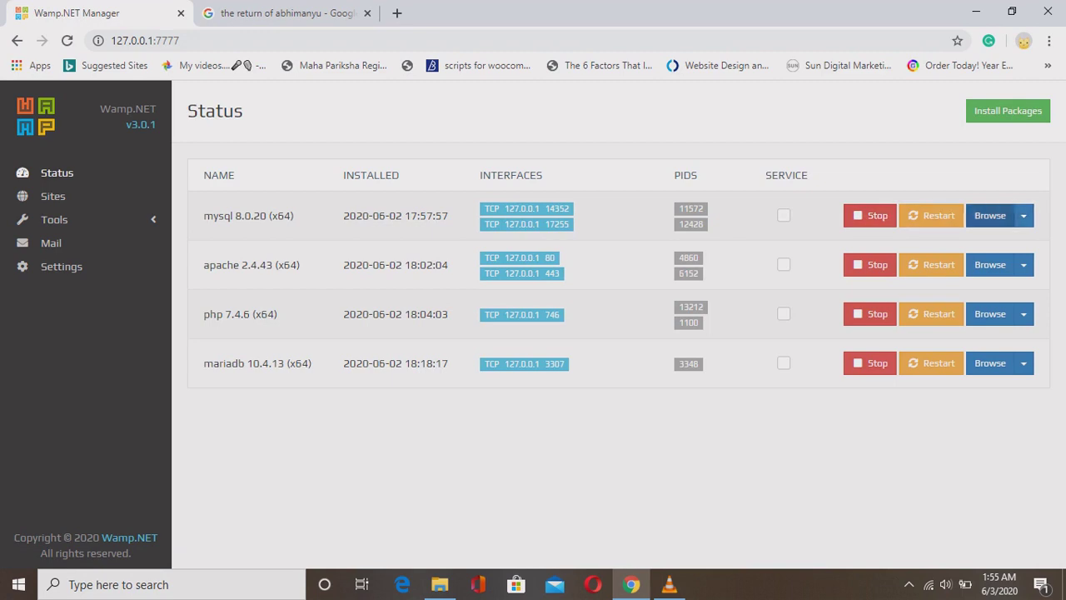
key("ctrl+a")
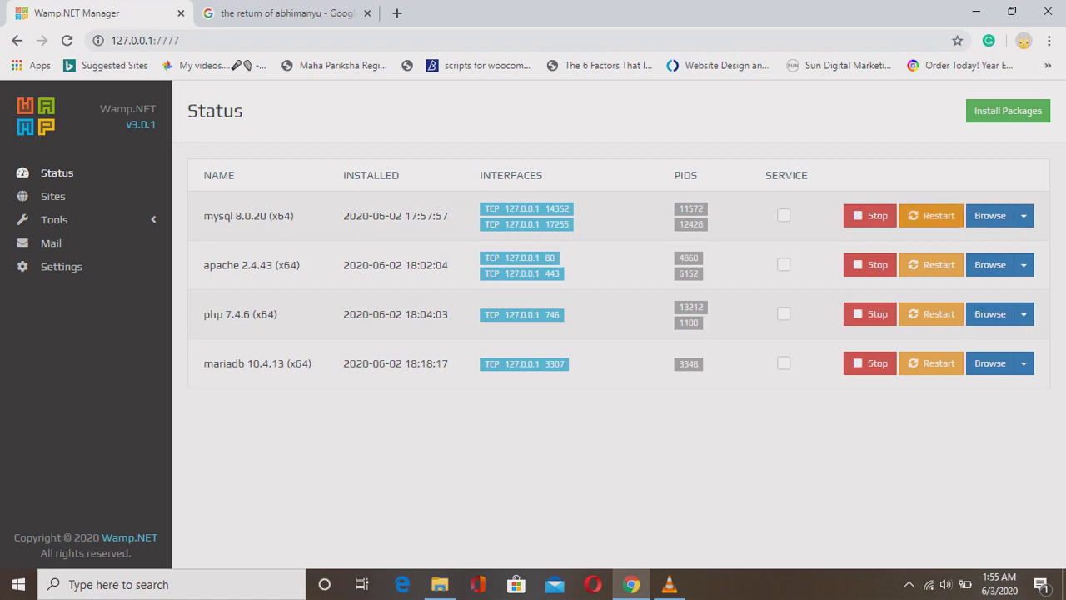
left_click(1024, 215)
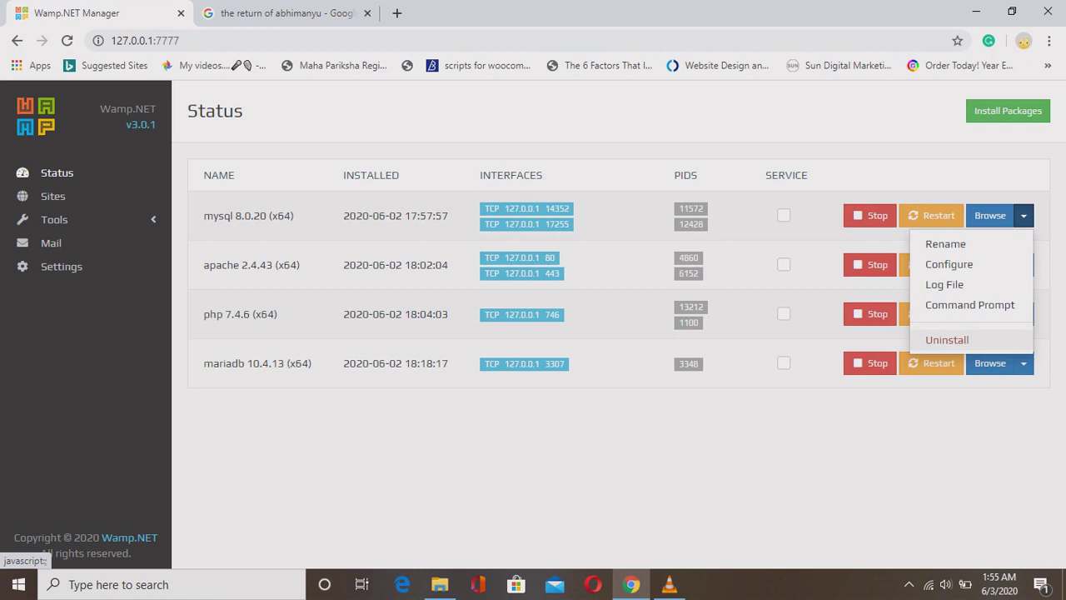
left_click(1024, 214)
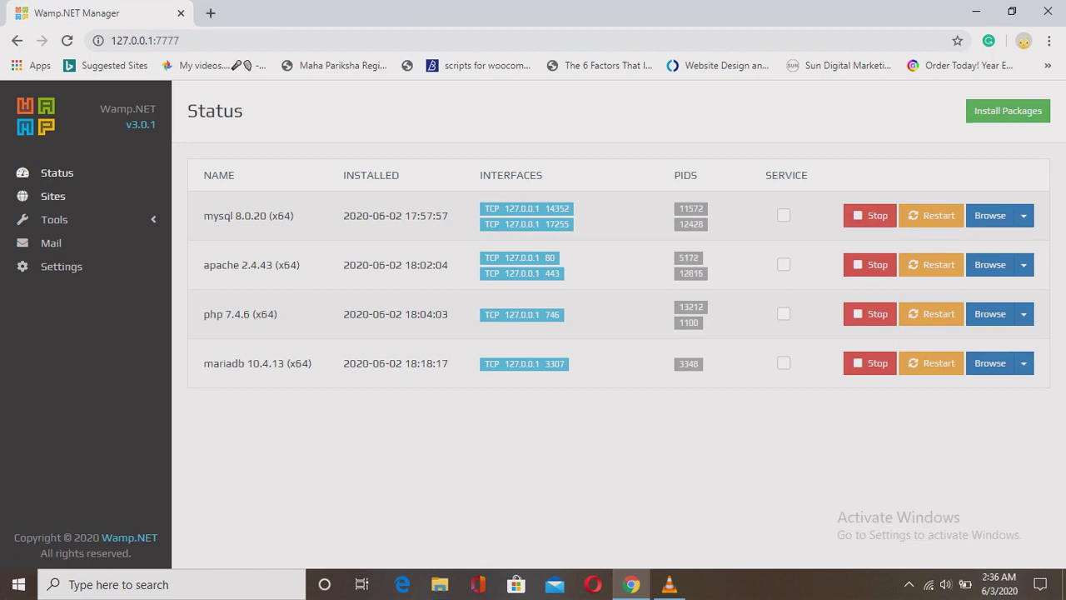
left_click(52, 196)
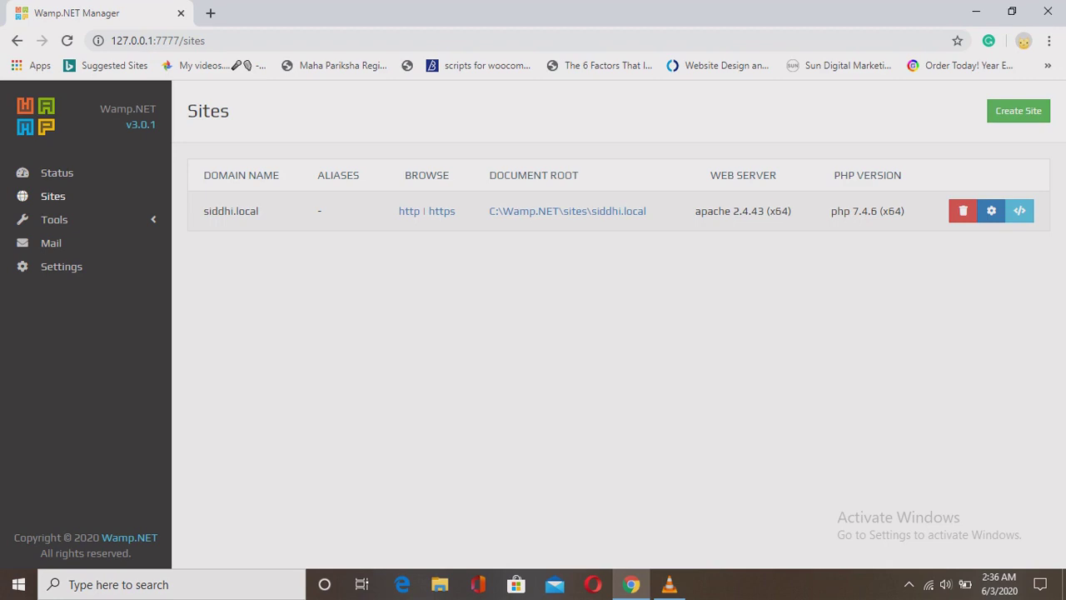
Create site tech.plugin served by Apache 2.4.43 (x64) with PHP 7.4.6 (x64).
left_click(1018, 111)
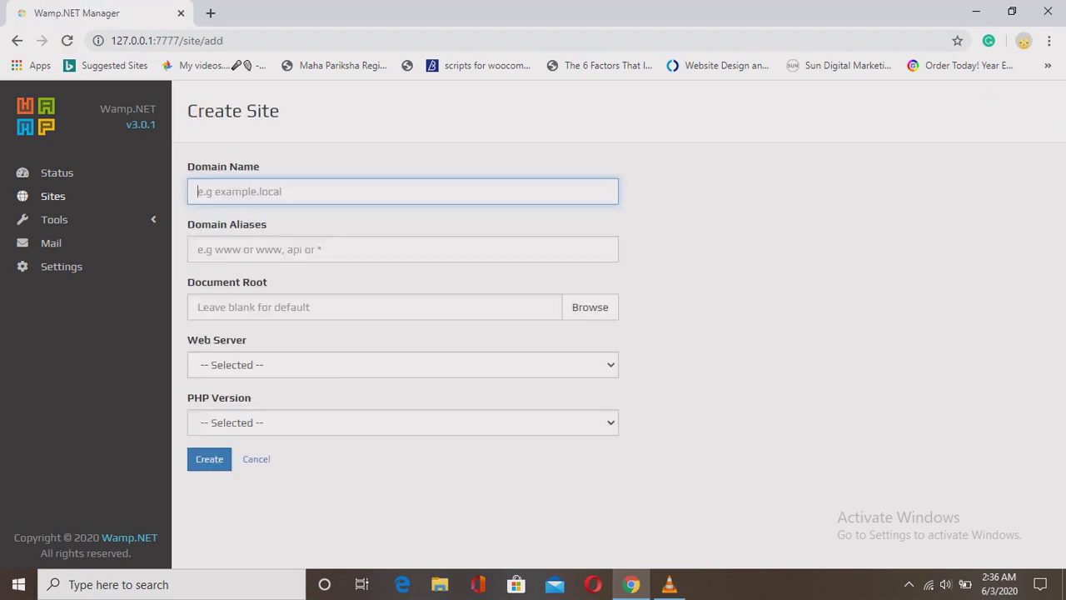
key("Down")
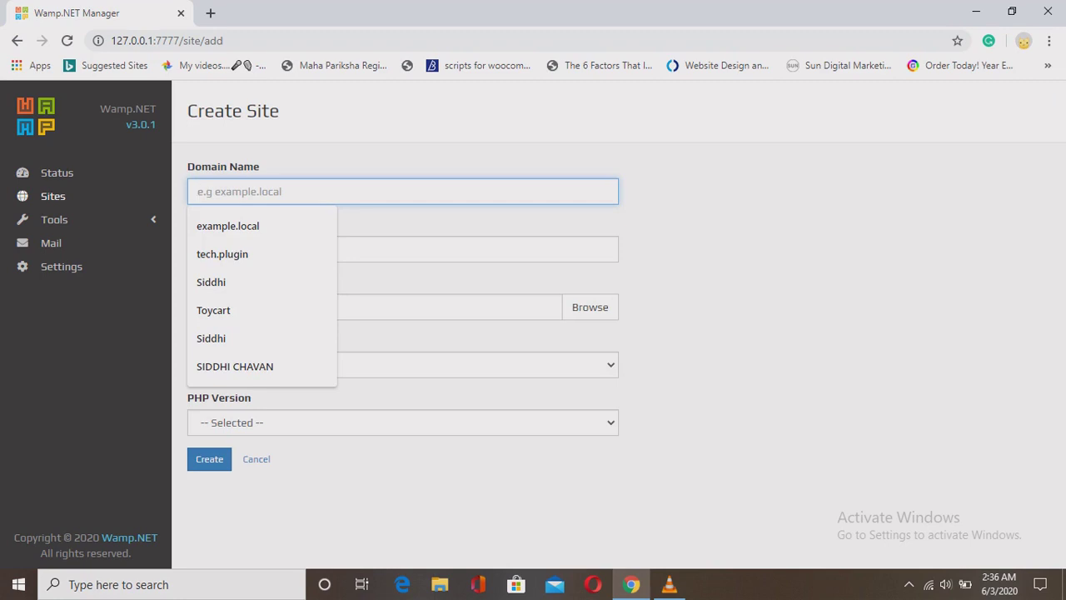
type("te")
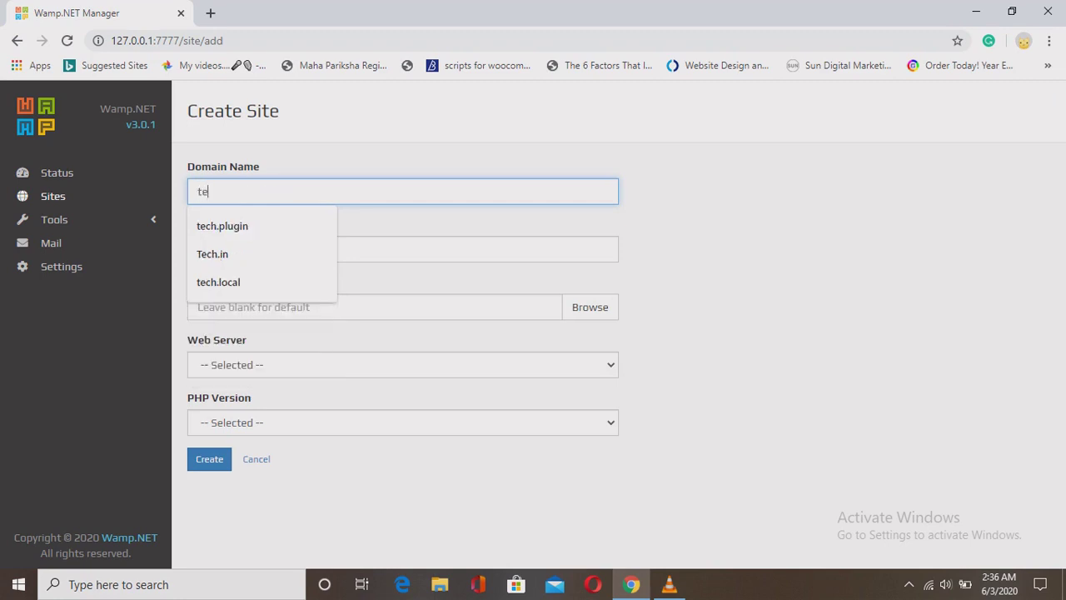
type("ch.plugin")
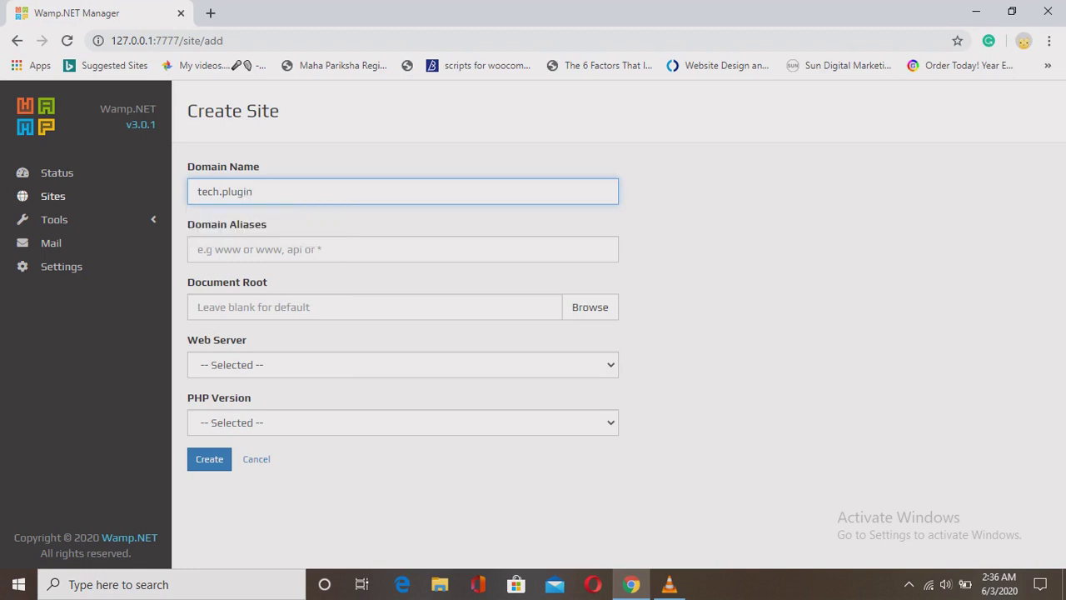
left_click(402, 364)
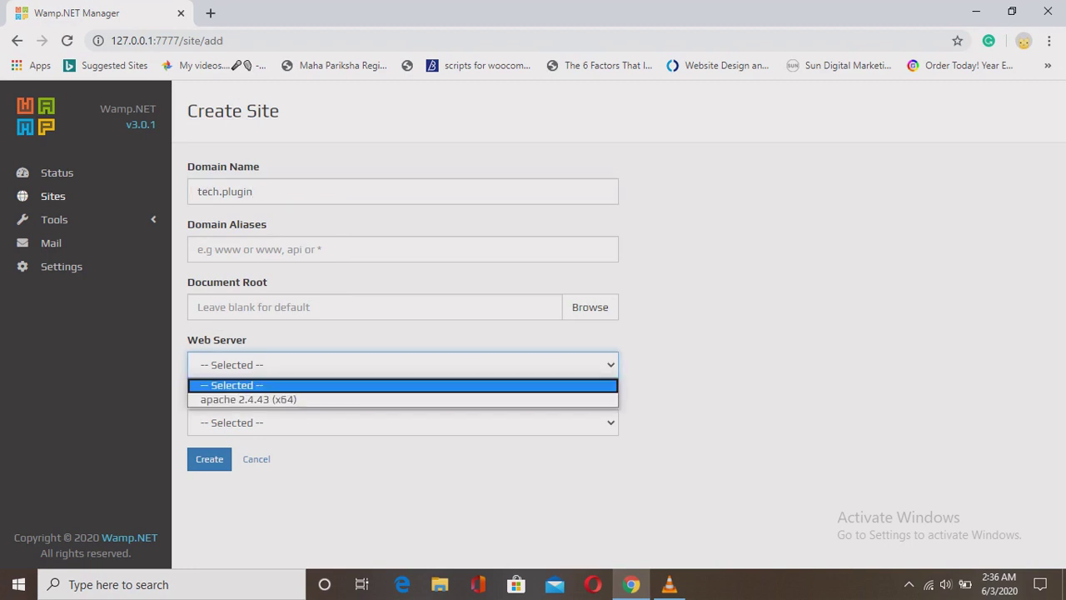
left_click(402, 399)
left_click(402, 423)
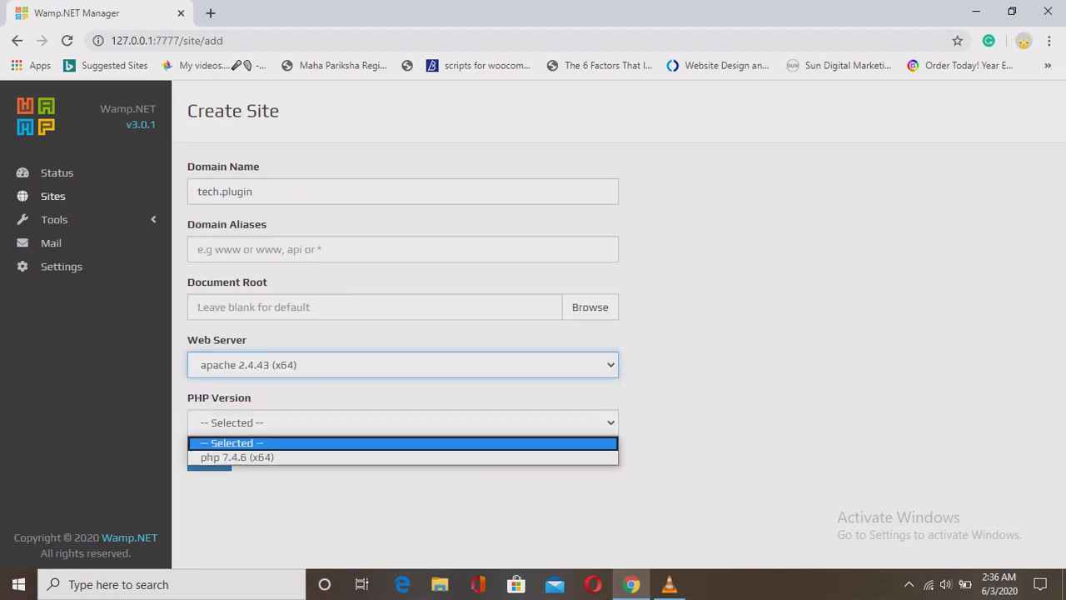
key("Return")
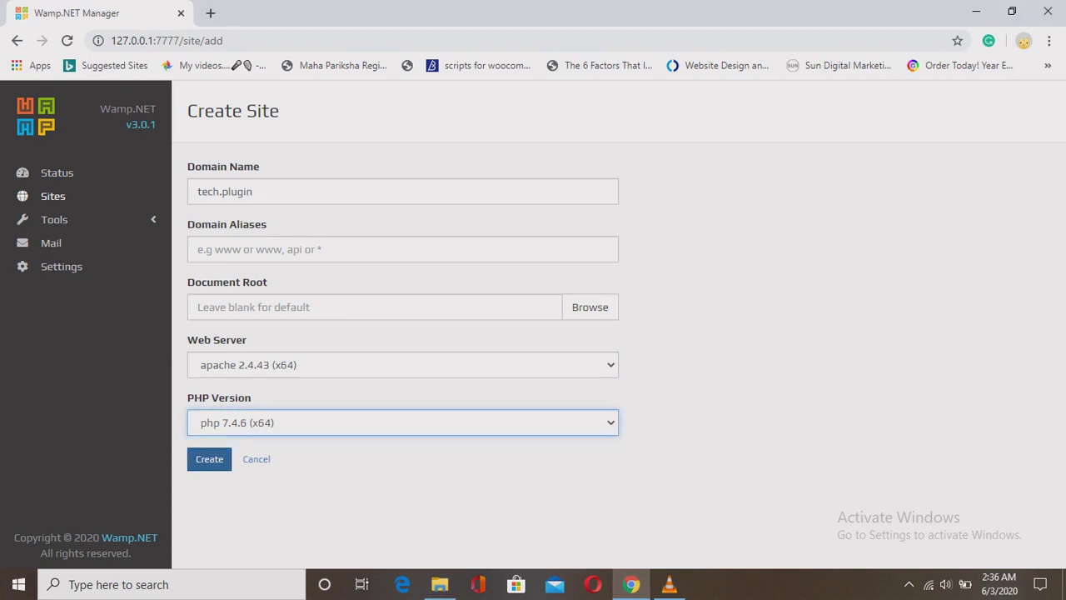
key("Tab")
key("Return")
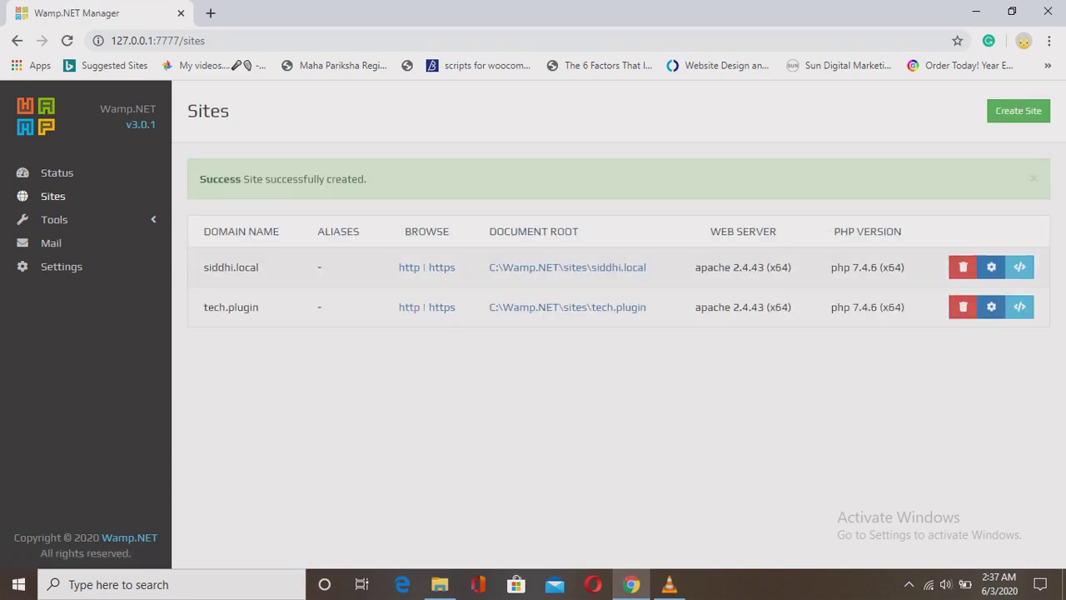
left_click_drag(200, 178, 366, 178)
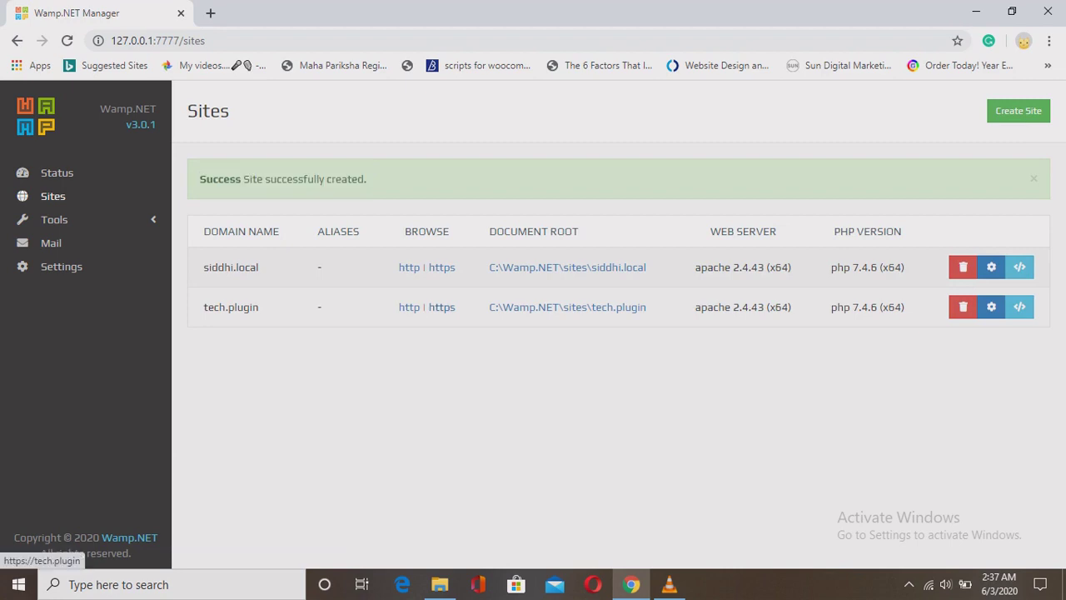
right_click(441, 306)
left_click(483, 324)
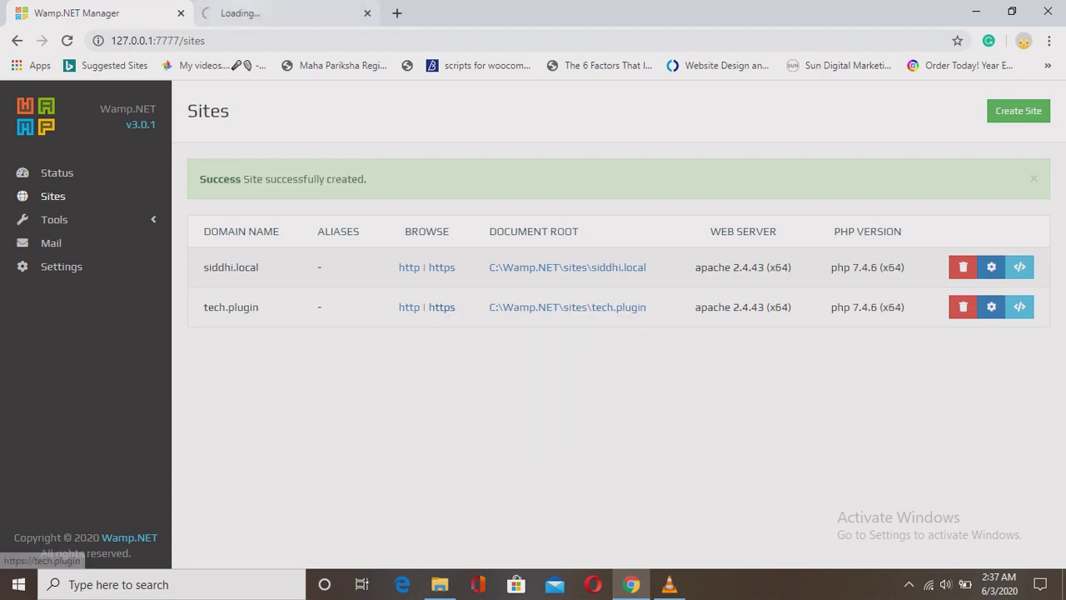
key("ctrl+Tab")
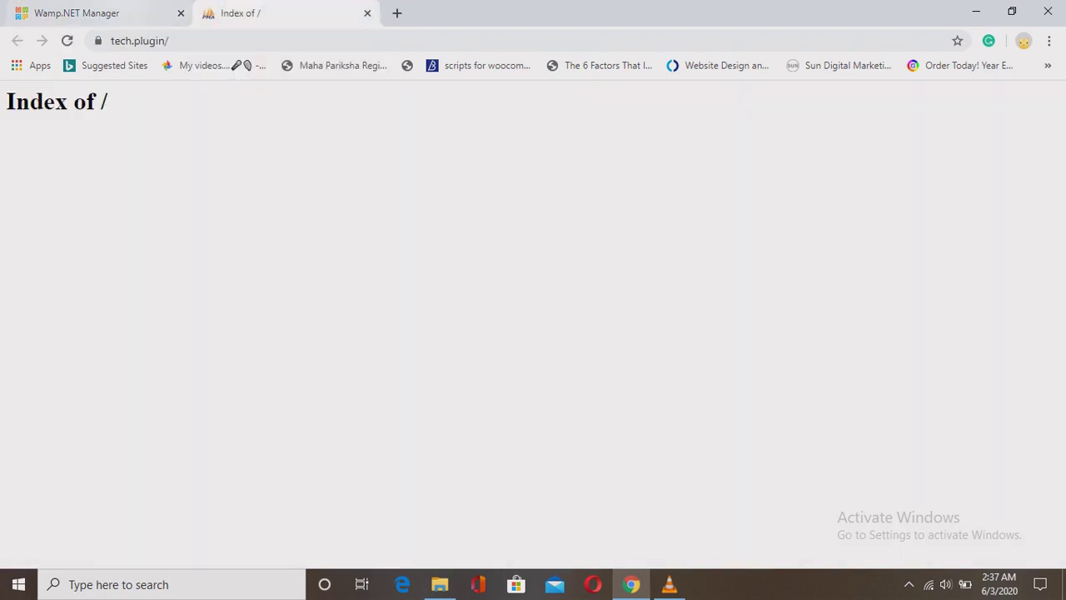
left_click(83, 12)
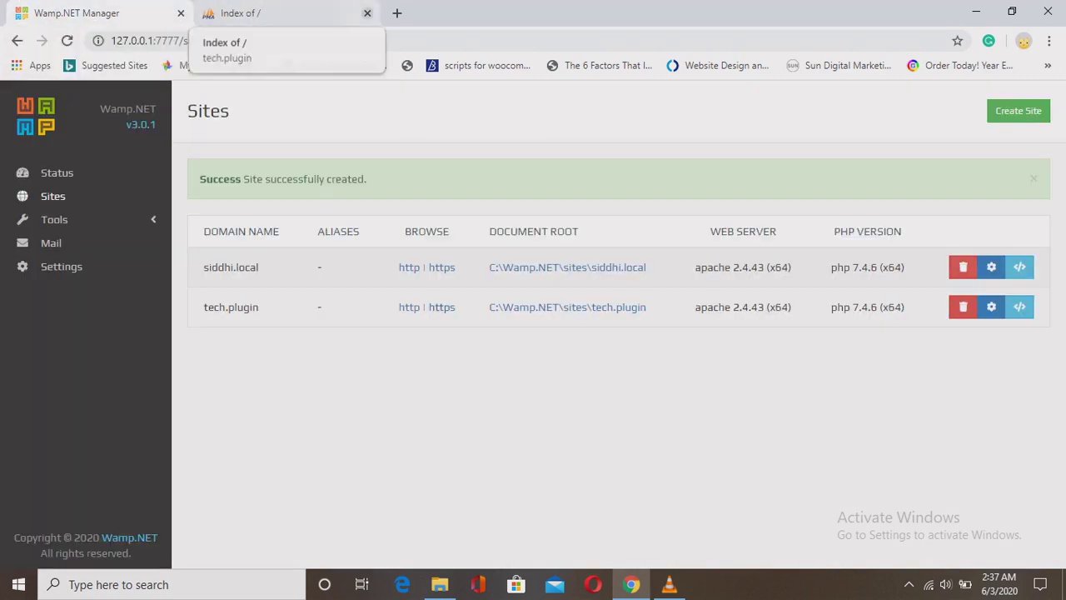
left_click(367, 13)
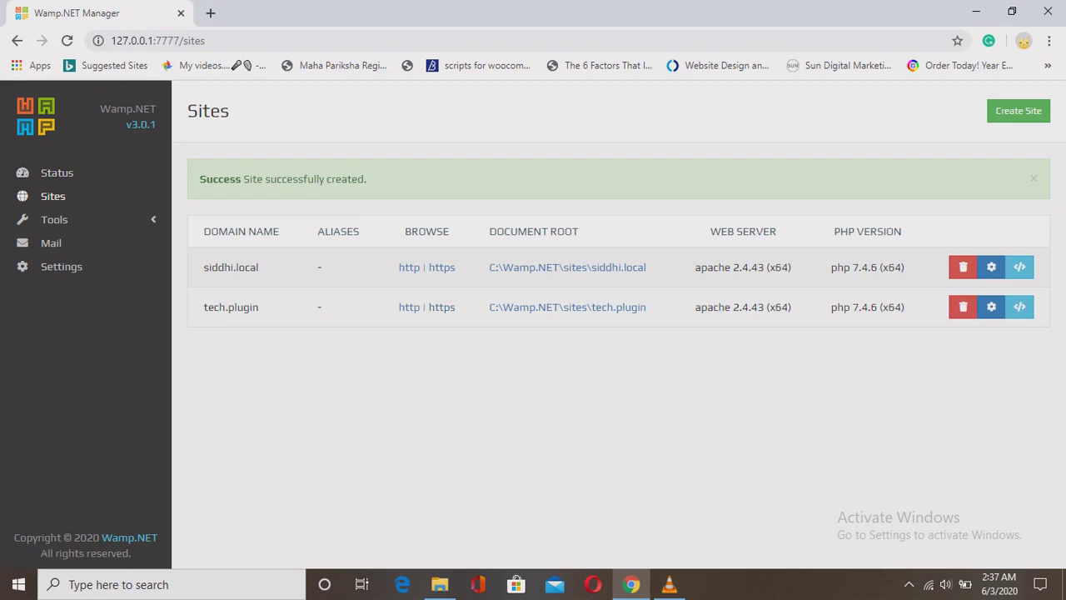
Review tech.plugin's domain, http/https links and document root in the Sites list.
left_click_drag(203, 308, 259, 307)
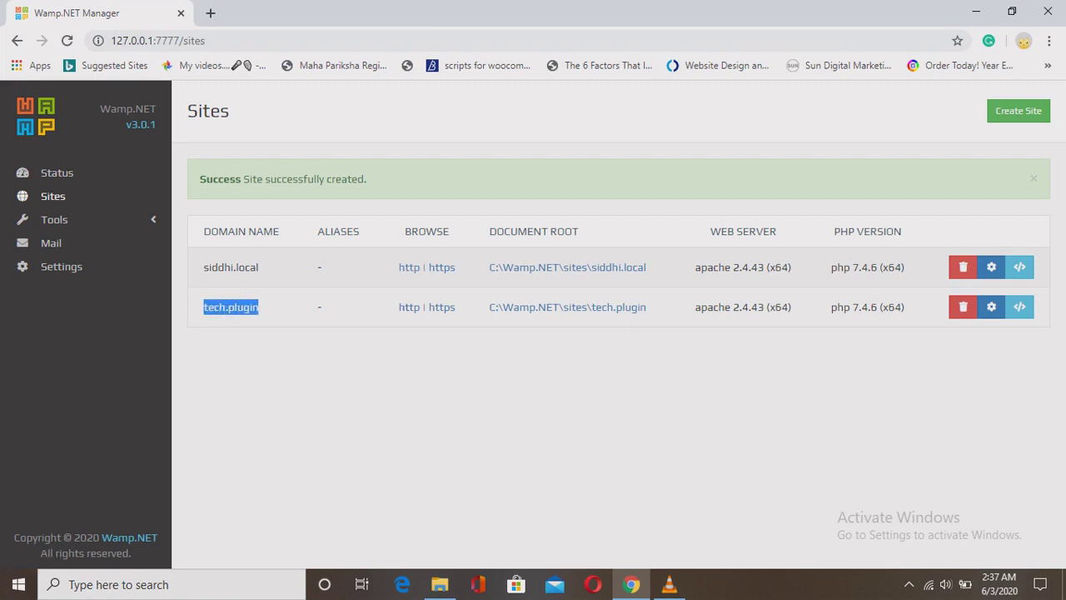
left_click_drag(398, 307, 456, 308)
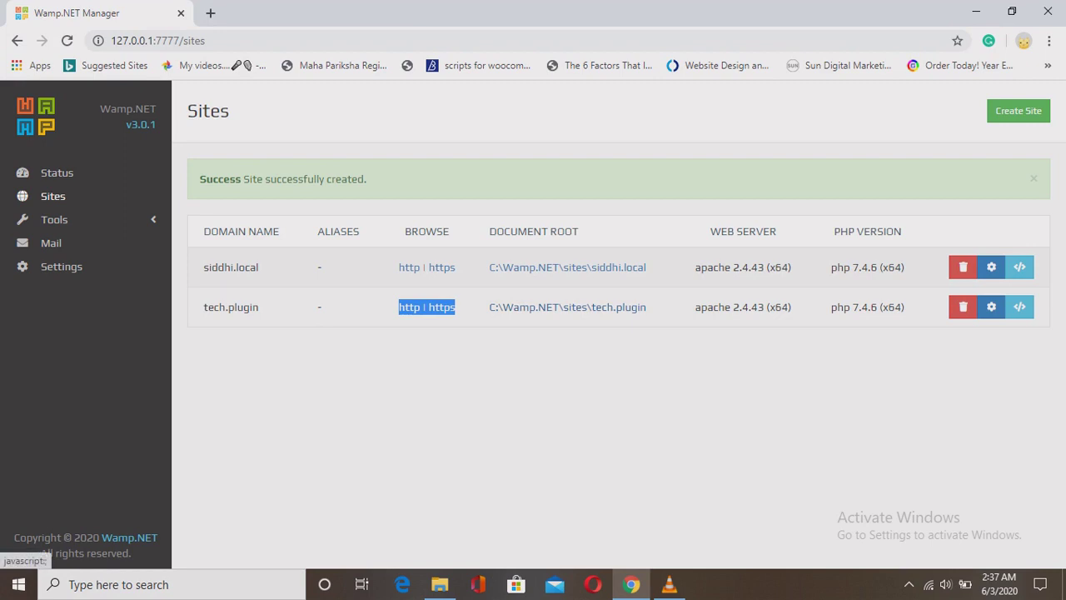
left_click_drag(489, 308, 647, 307)
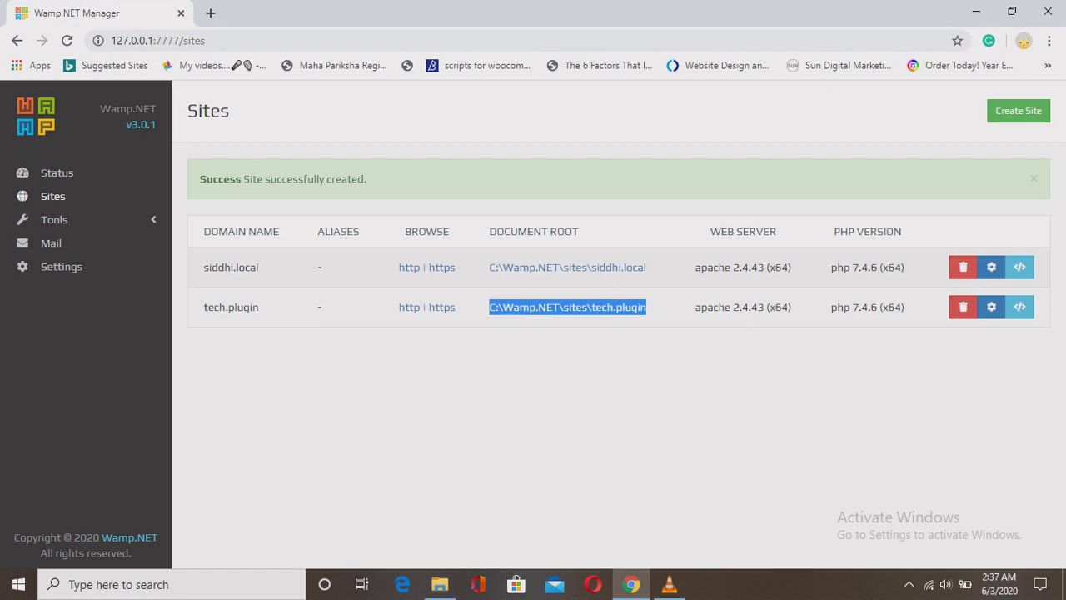
left_click_drag(642, 307, 905, 307)
left_click(650, 319)
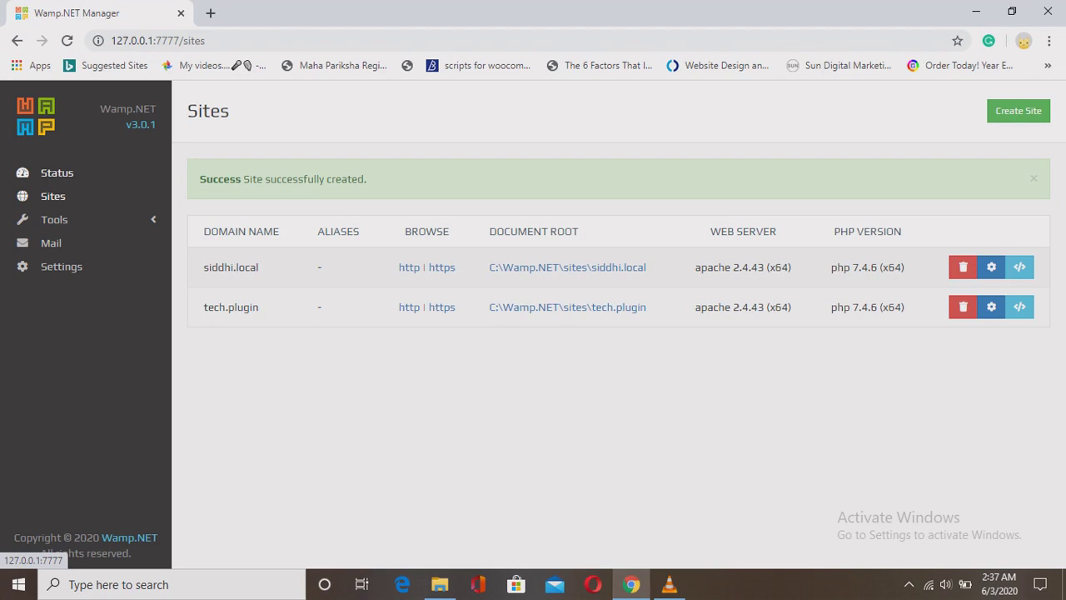
Start installing WordPress 5.4.1 from the package catalogue.
left_click(57, 173)
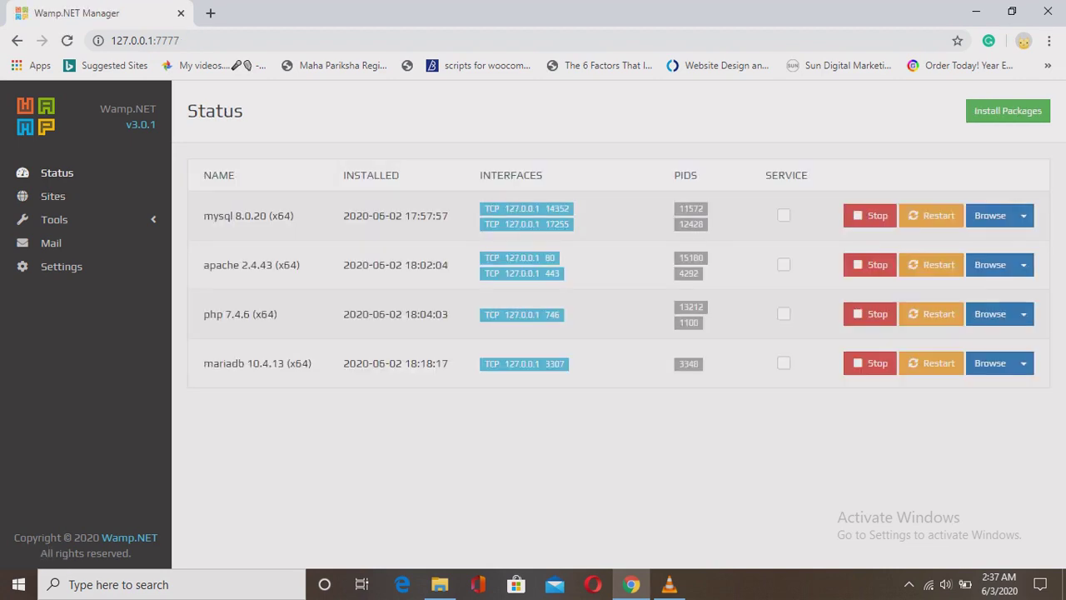
left_click(1008, 111)
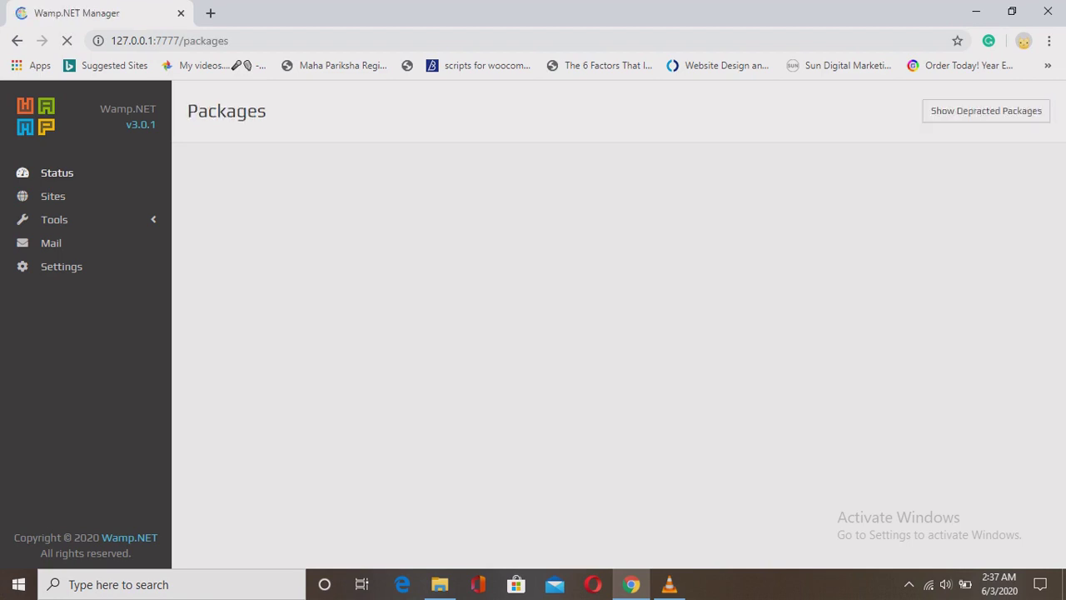
scroll(612, 358, "down", 6)
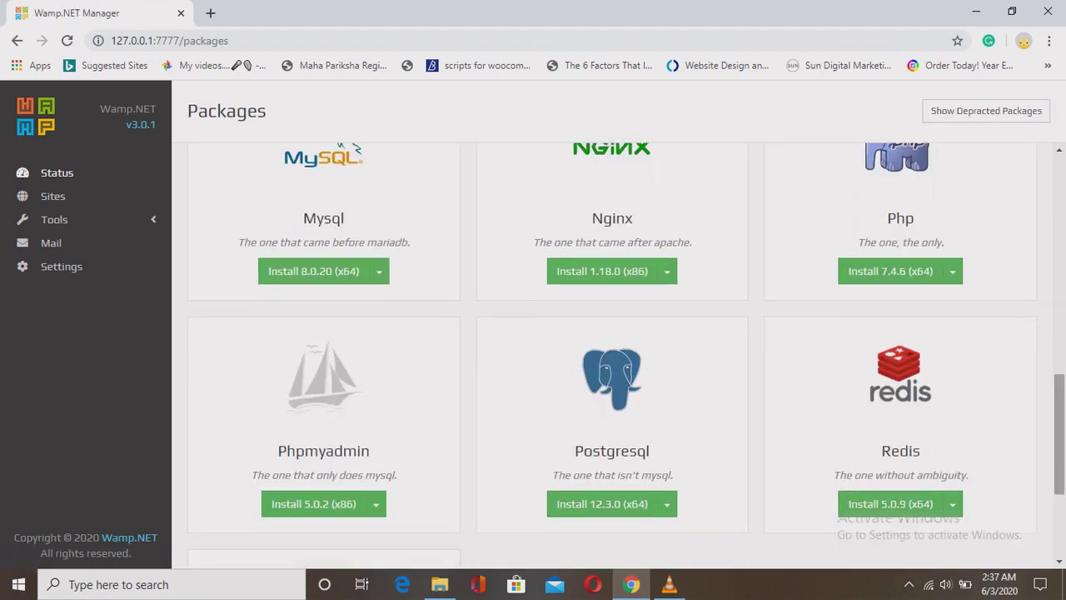
scroll(612, 350, "down", 3)
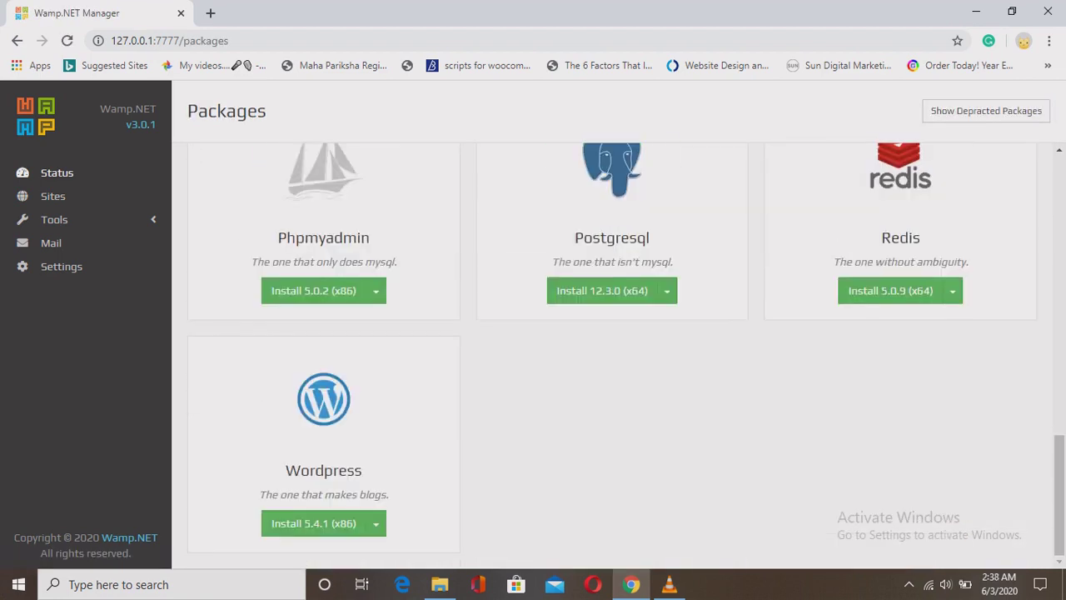
left_click_drag(285, 468, 388, 498)
left_click(313, 523)
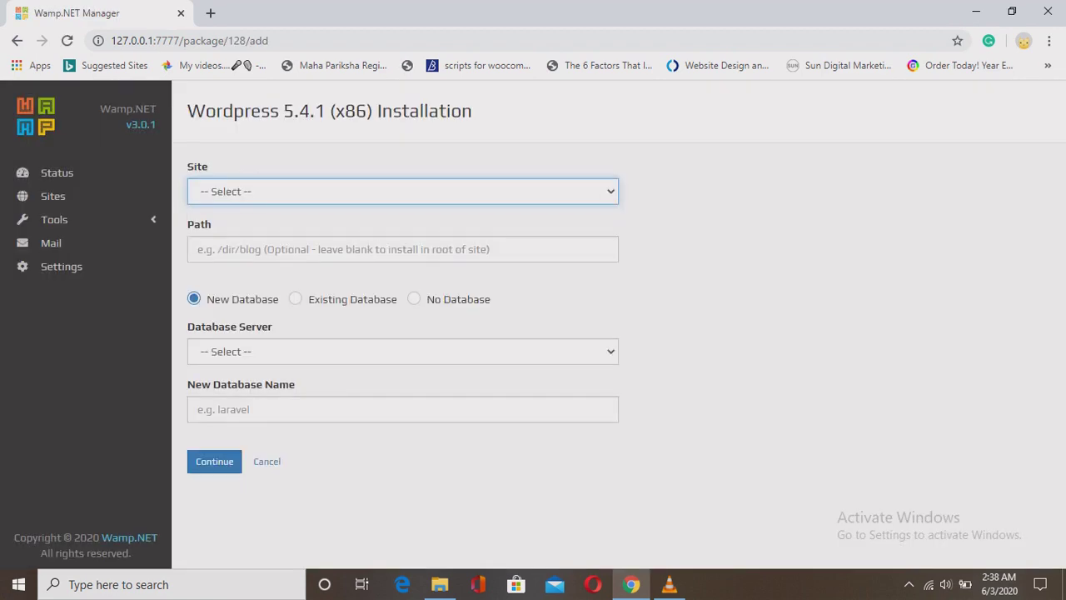
Target site tech.plugin with database server MariaDB 10.4.13 for WordPress.
key("alt+Down")
key("Down")
key("Down")
key("Return")
left_click(403, 352)
key("Down")
key("Down")
key("Up")
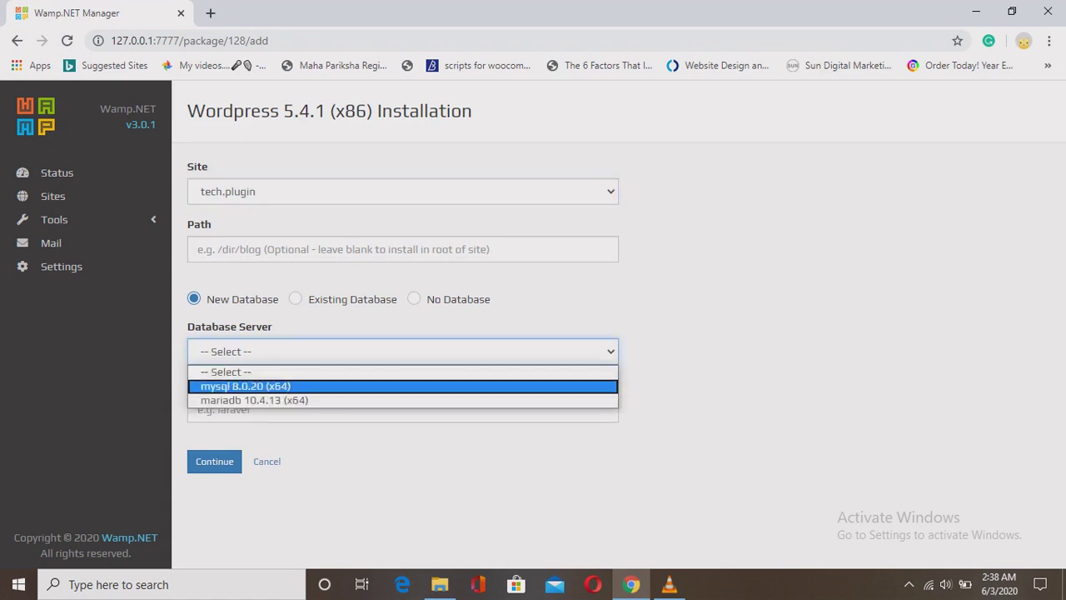
key("Down")
key("Return")
Name the new database TPl and continue the WordPress installation.
key("Tab")
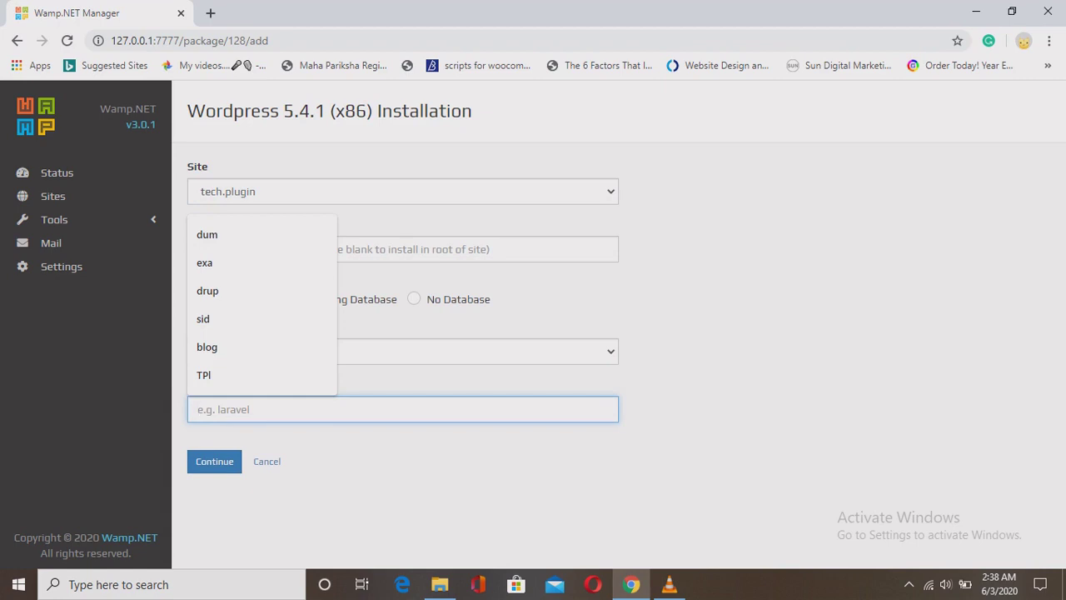
key("Up")
key("Return")
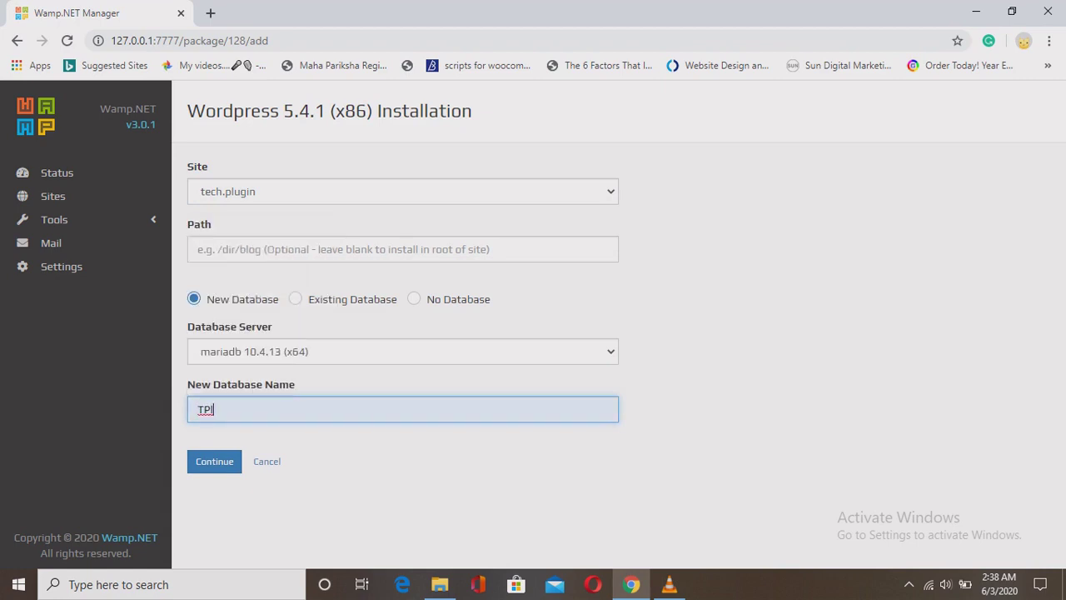
key("Tab")
key("Return")
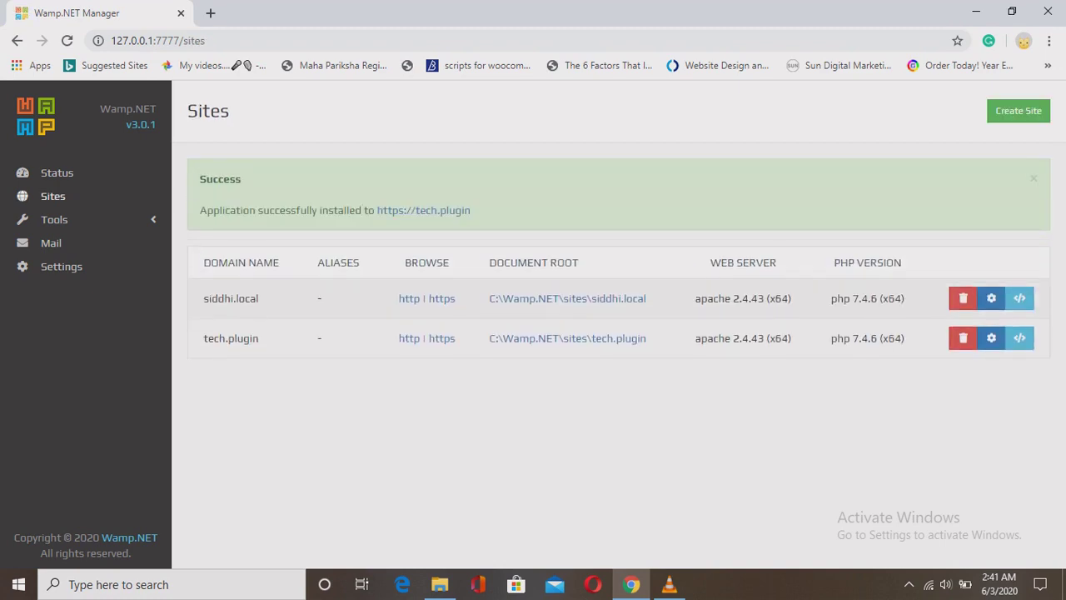
left_click_drag(200, 210, 471, 210)
left_click(477, 210)
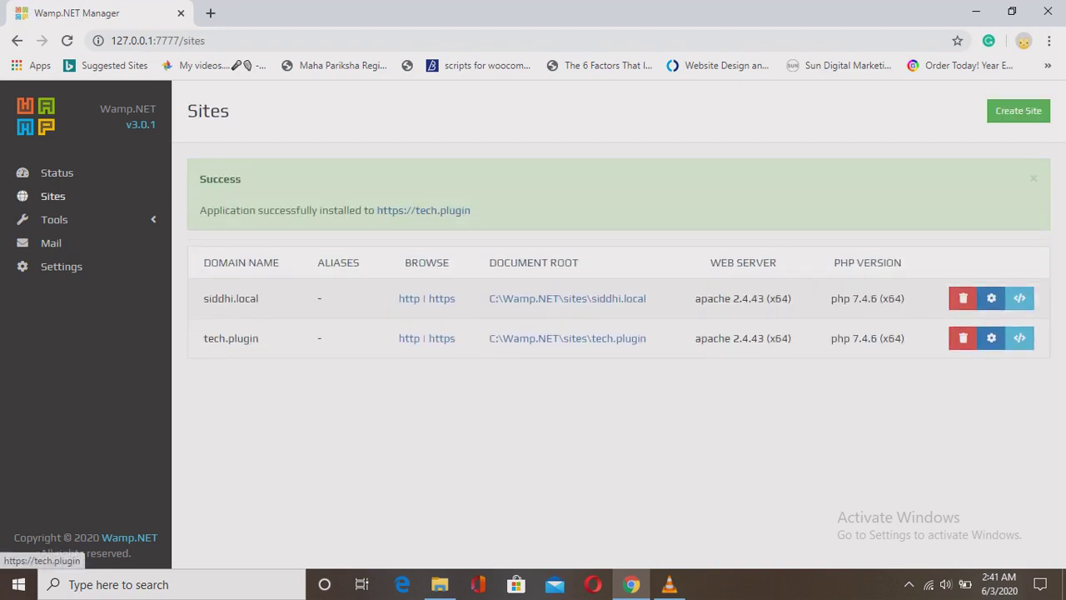
right_click(434, 210)
left_click(497, 220)
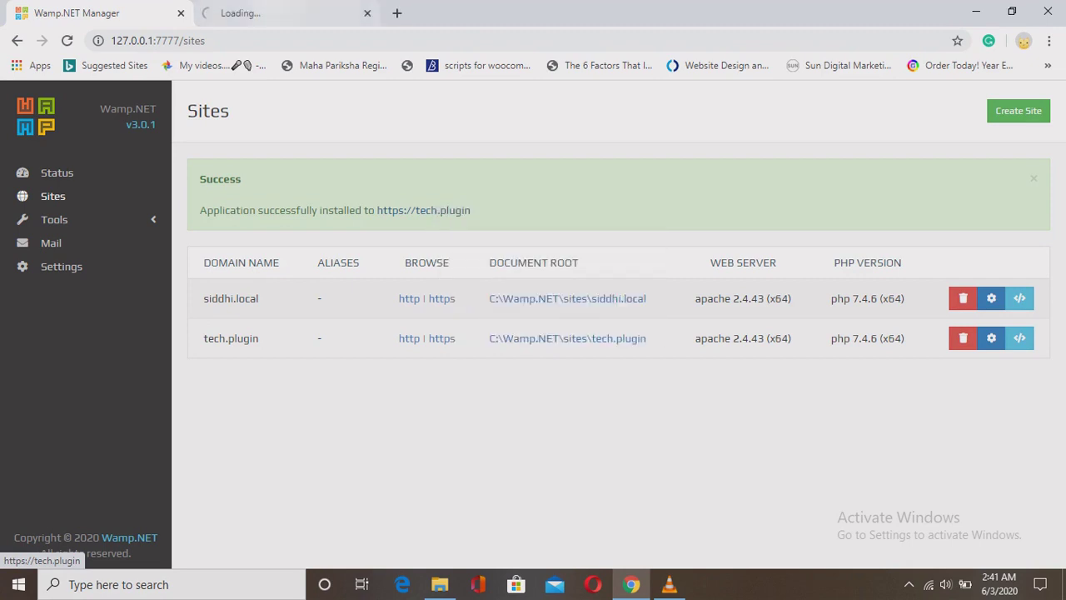
left_click(275, 13)
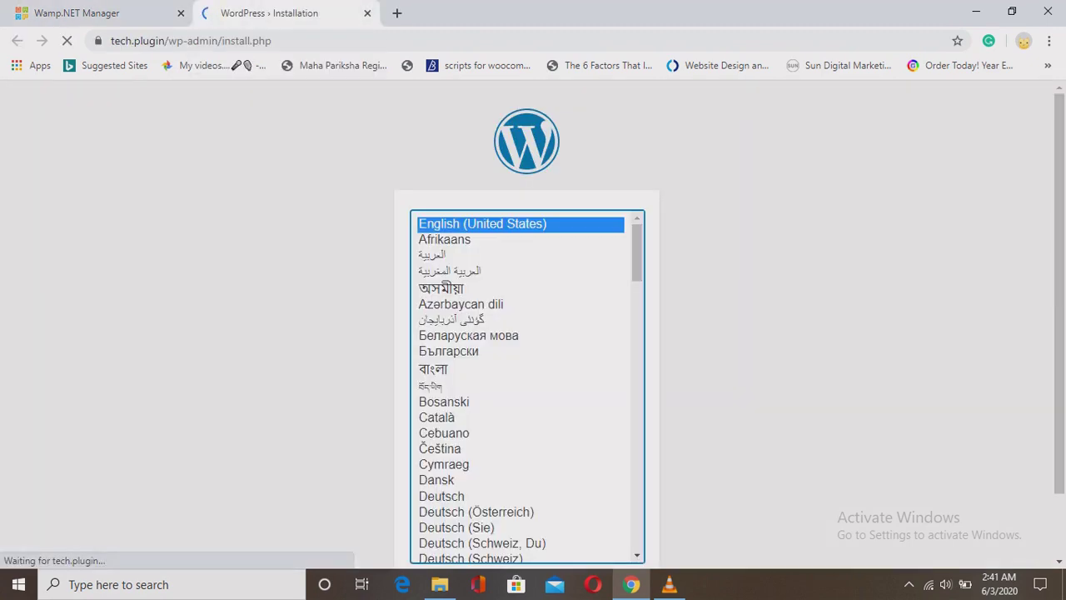
Inspect the installer page address and its connection security information.
scroll(533, 316, "down", 1)
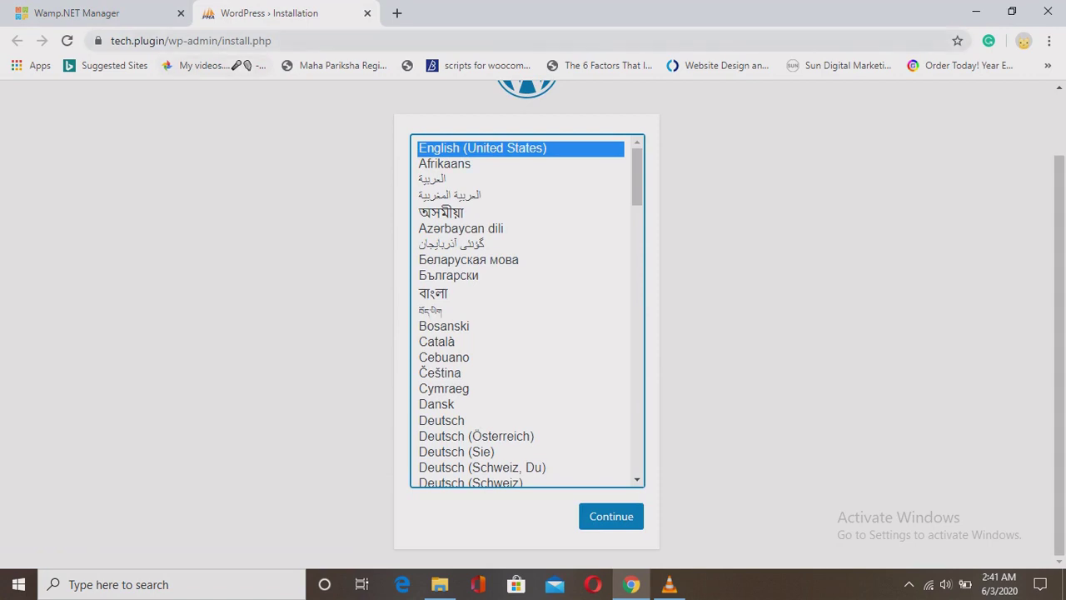
left_click(208, 40)
left_click(309, 41)
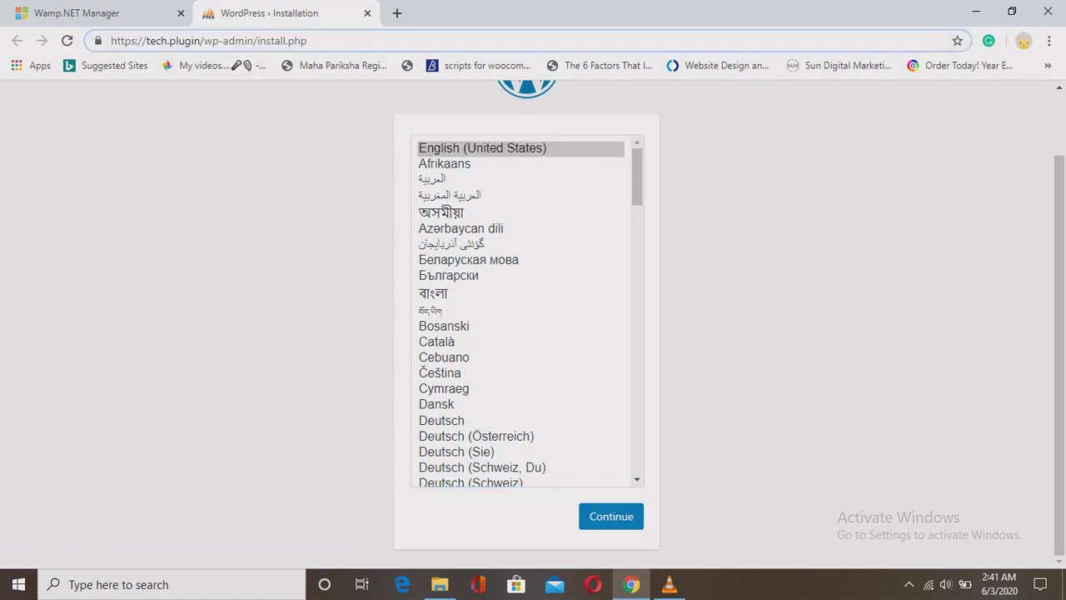
left_click_drag(116, 41, 161, 41)
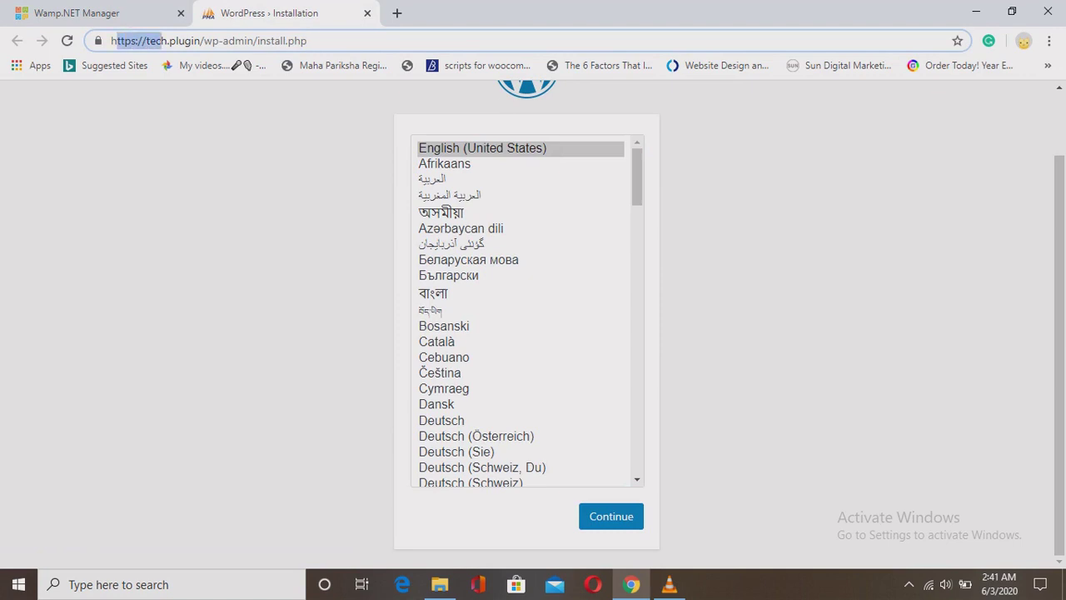
left_click(98, 41)
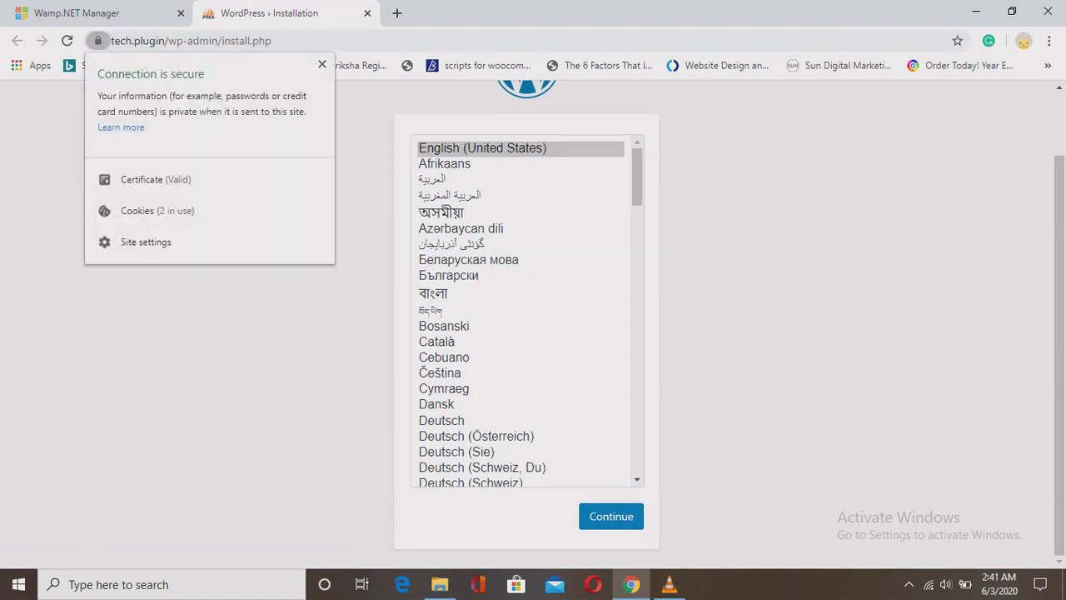
key("Escape")
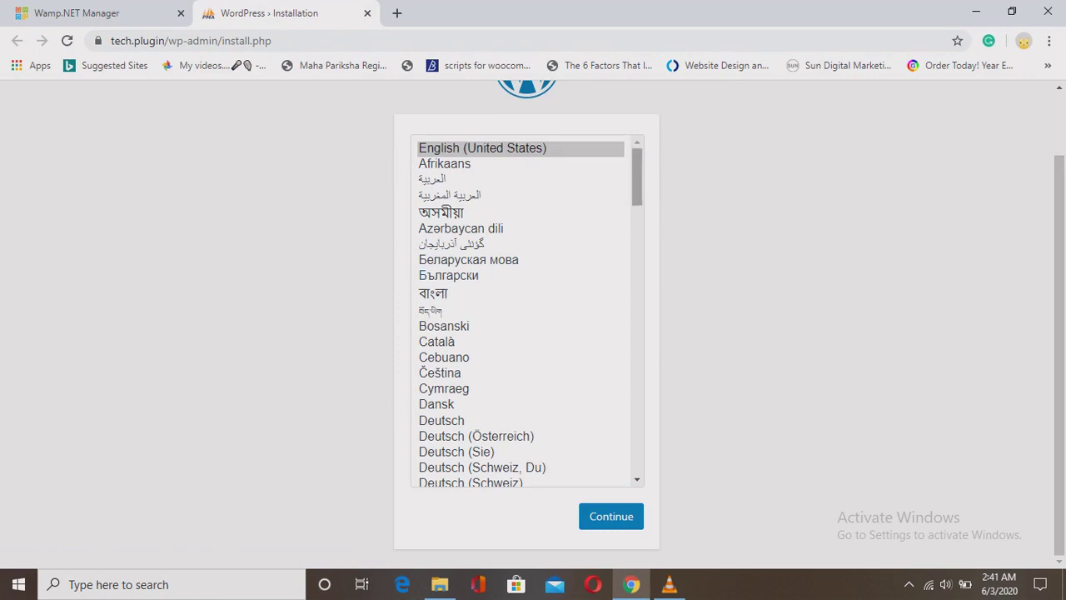
Choose English (United States) as the WordPress language and continue.
scroll(528, 311, "down", 10)
scroll(528, 310, "up", 10)
left_click(482, 147)
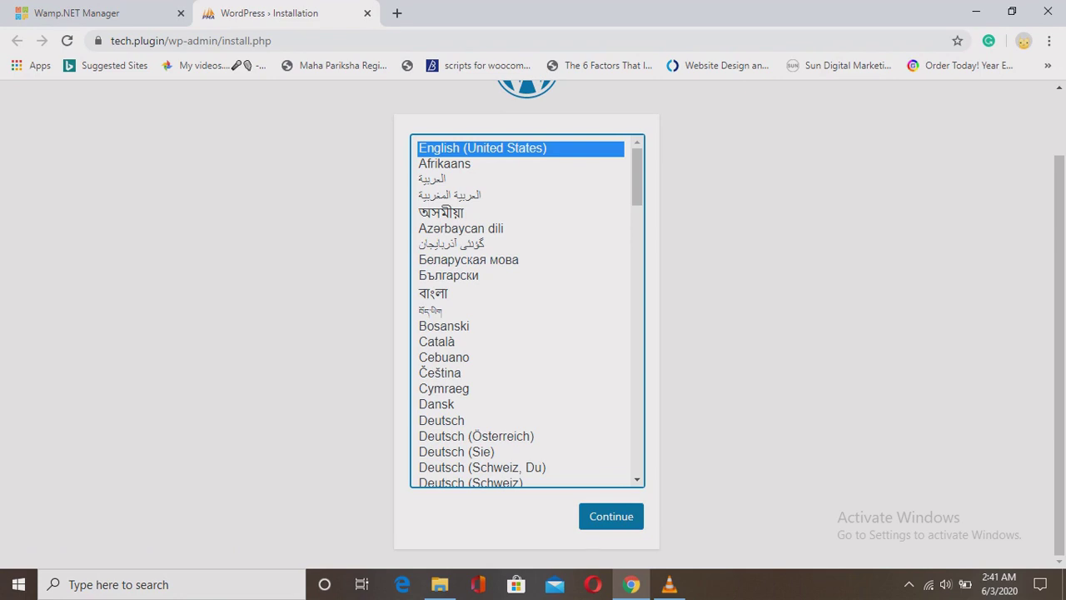
left_click(611, 516)
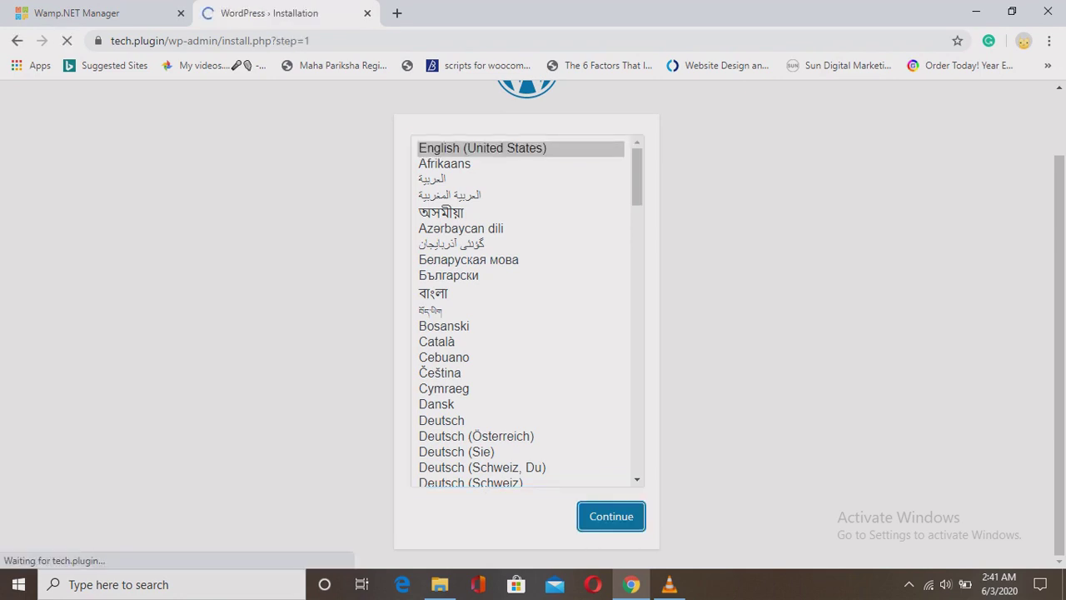
Enter site title 'Tech Plugin' and the admin username.
scroll(534, 333, "down", 3)
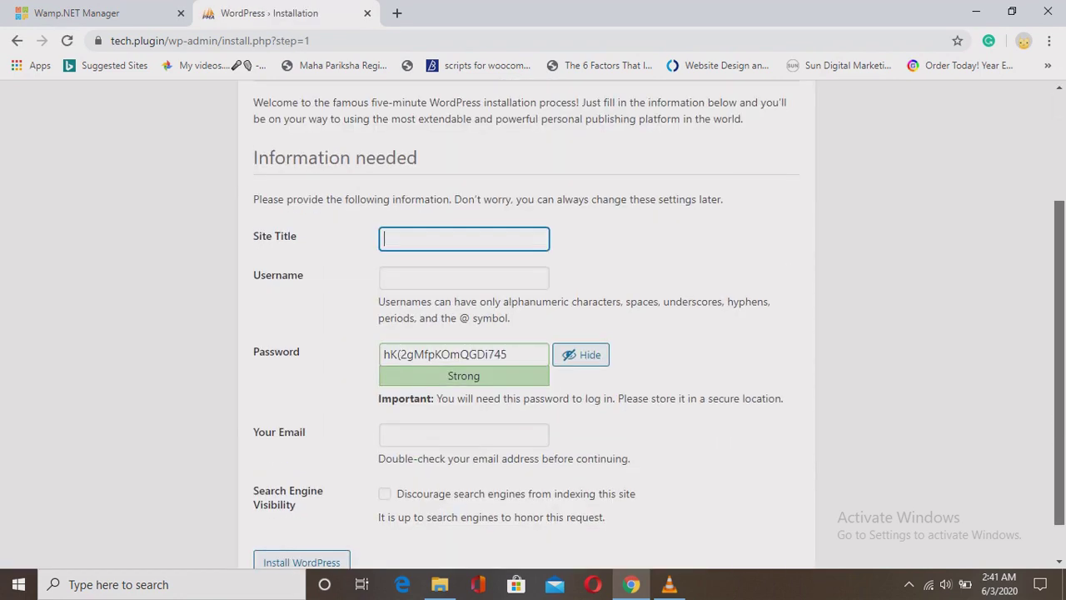
scroll(533, 334, "up", 3)
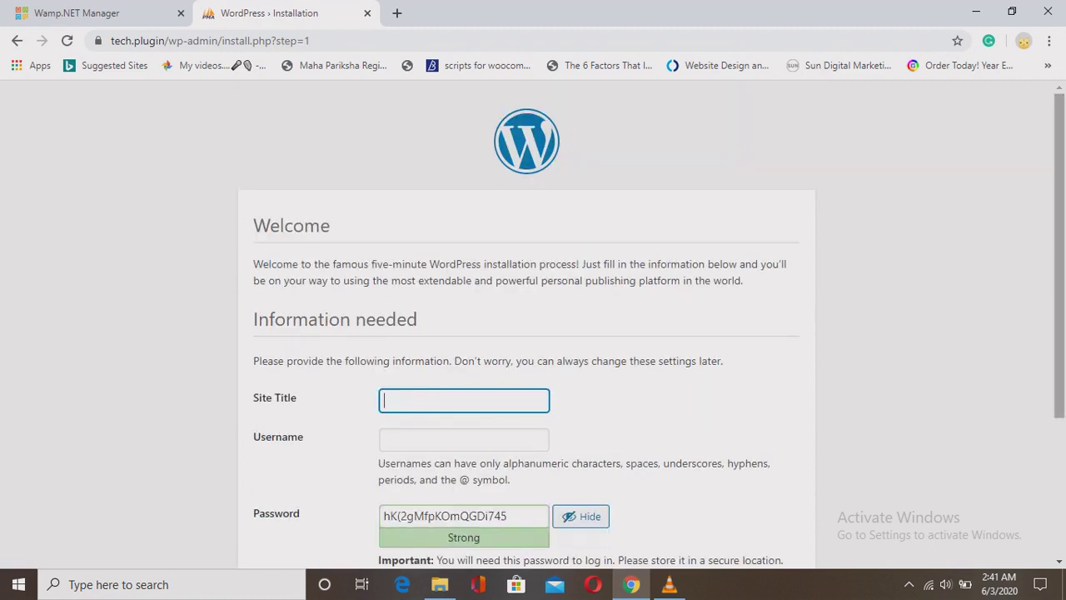
scroll(533, 333, "down", 3)
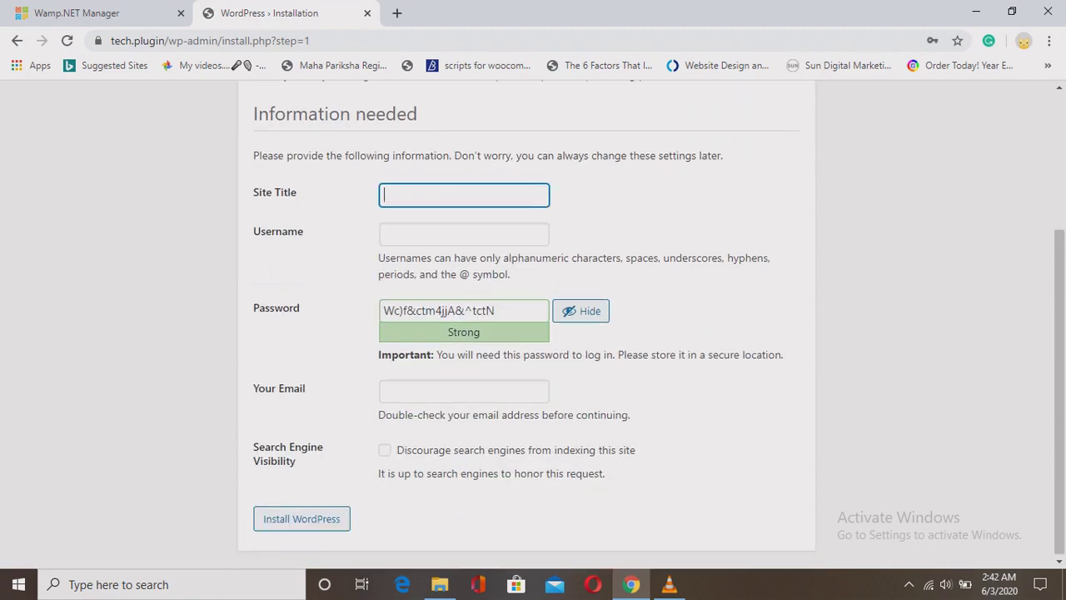
key("Down")
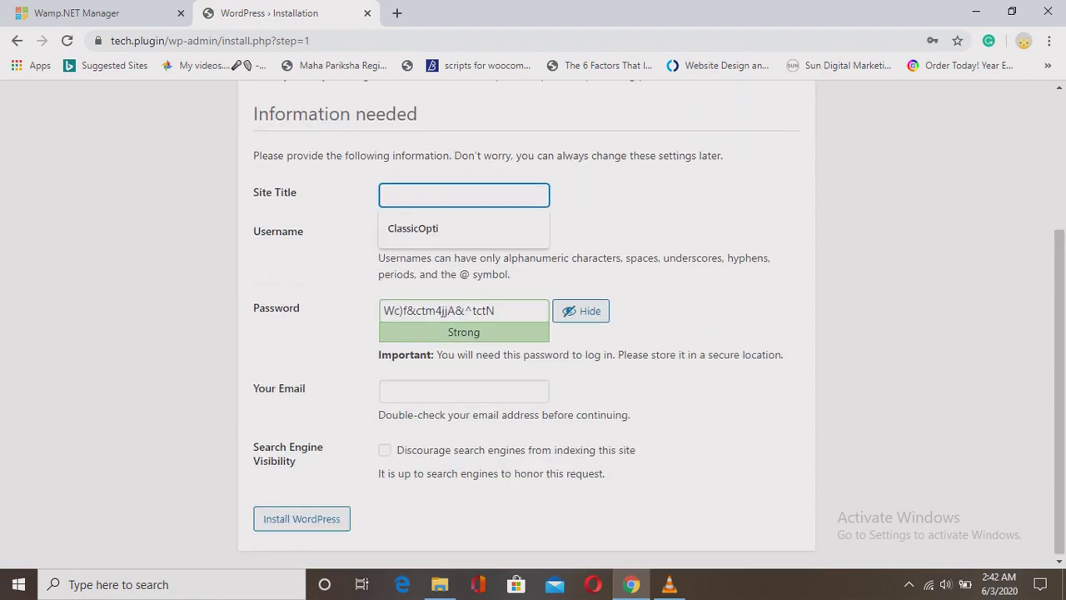
type("Tech")
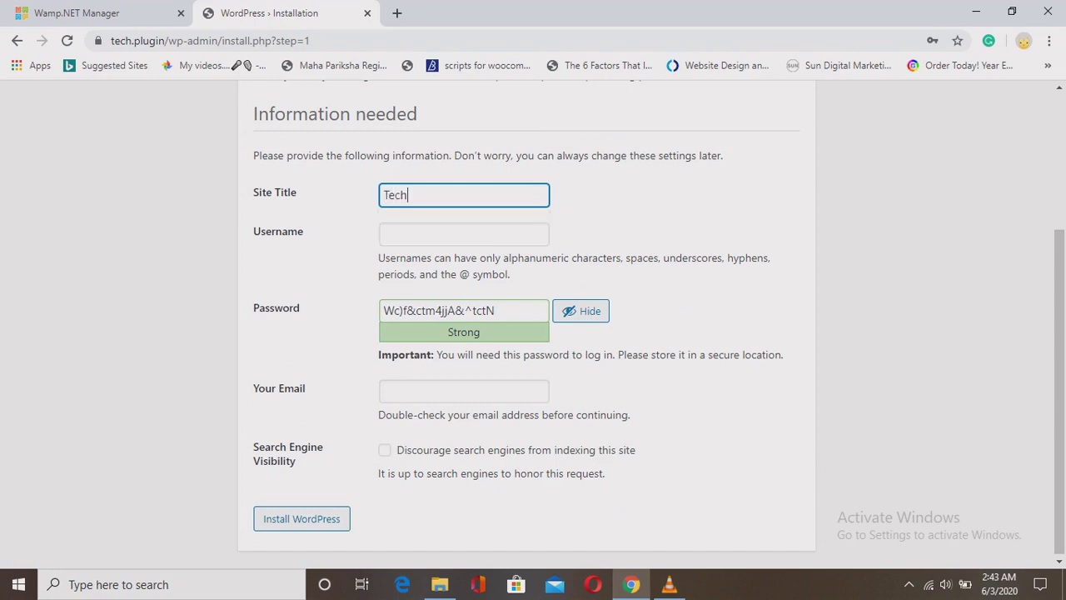
type(" Plugin")
left_click(464, 234)
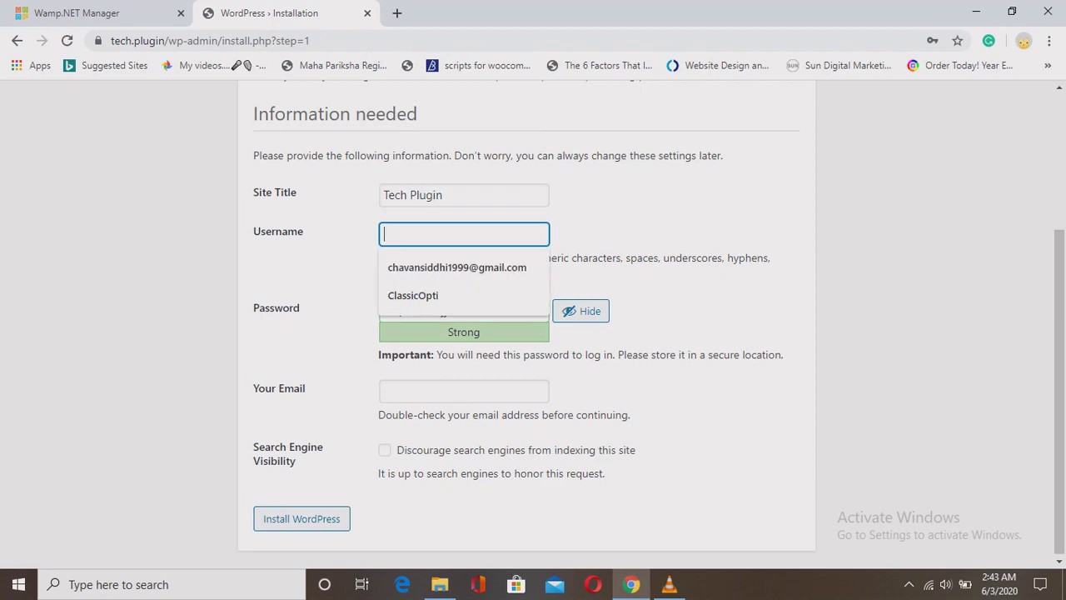
type("Tadmin")
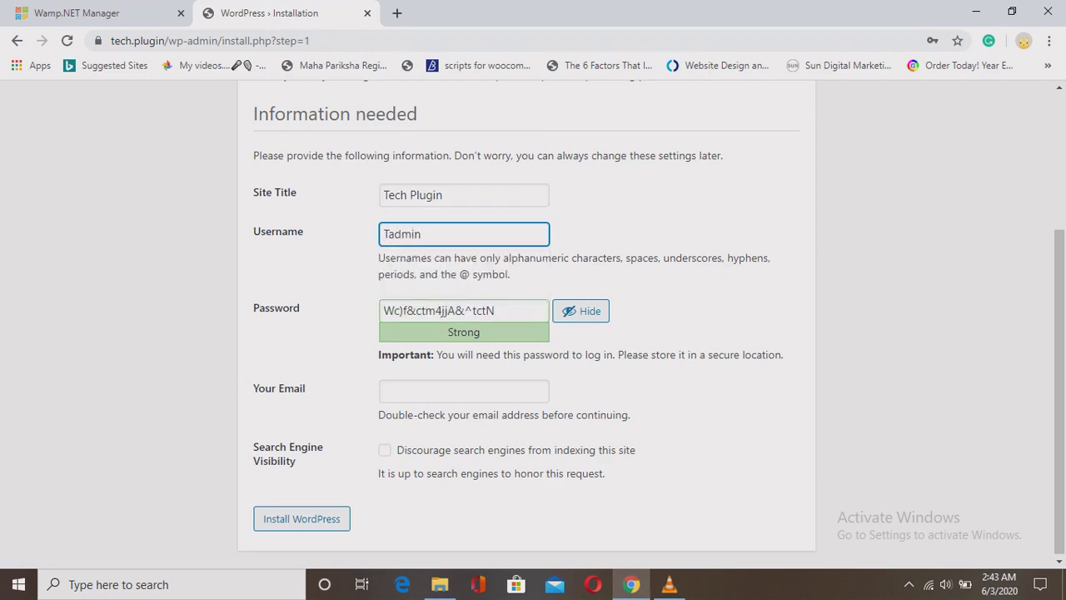
Replace the generated password with a custom password rated Strong.
key("ctrl+a")
key("Tab")
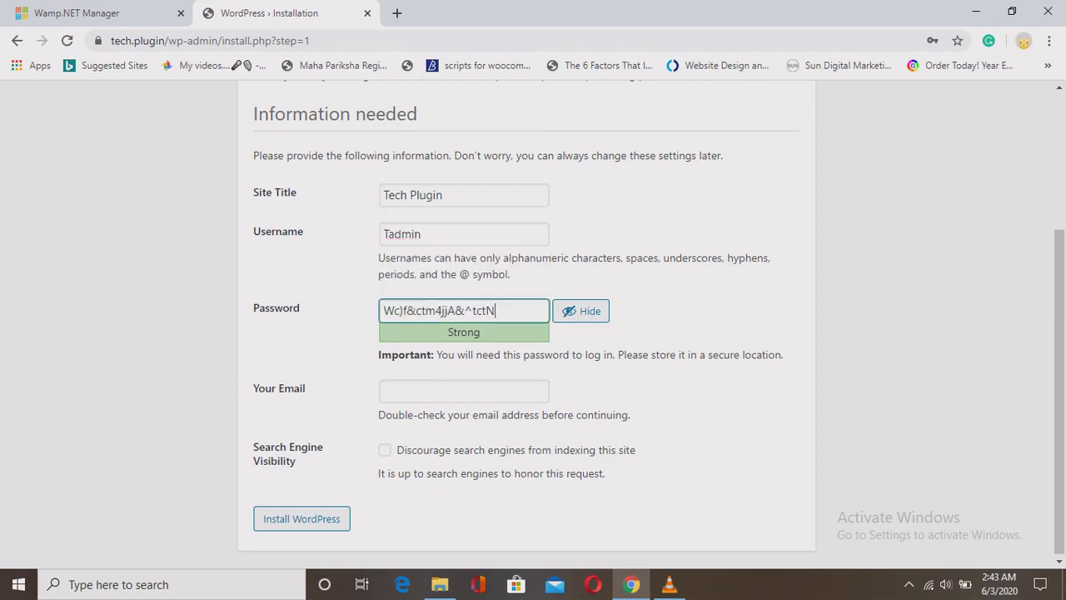
key("ctrl+a")
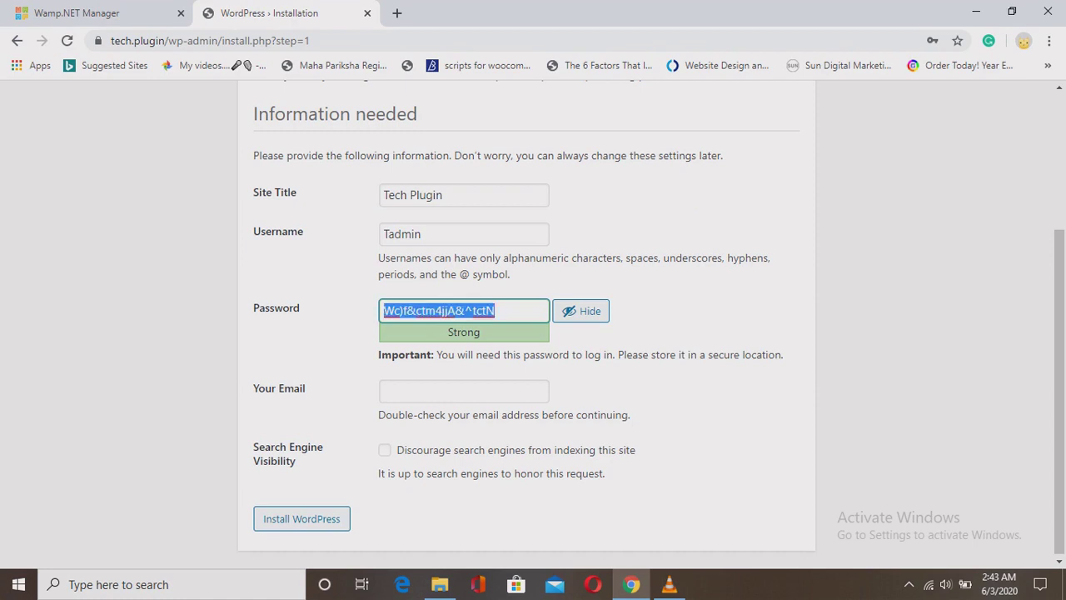
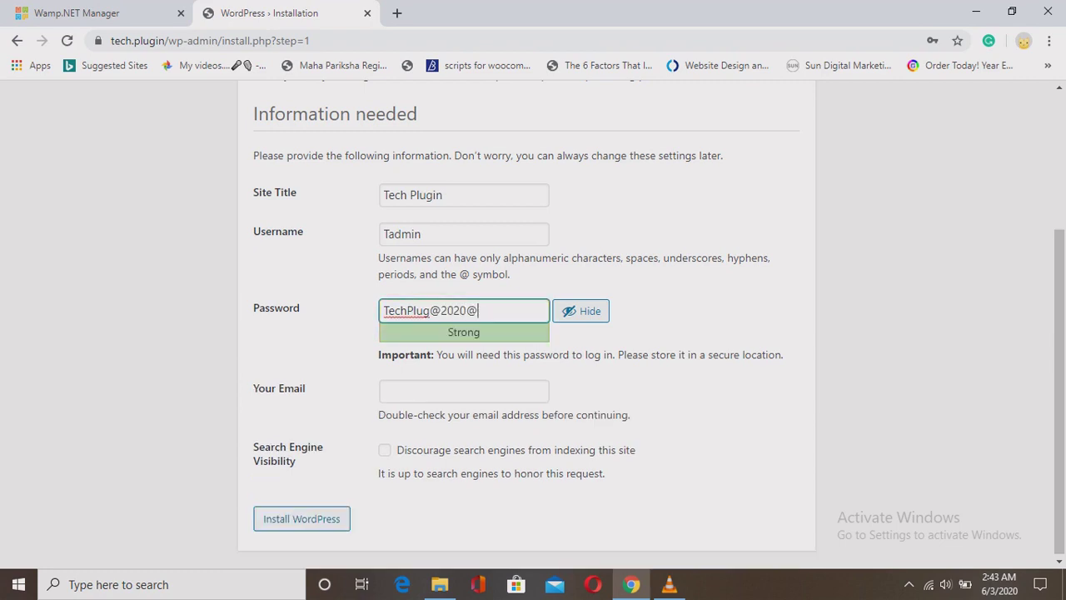
left_click_drag(456, 331, 447, 332)
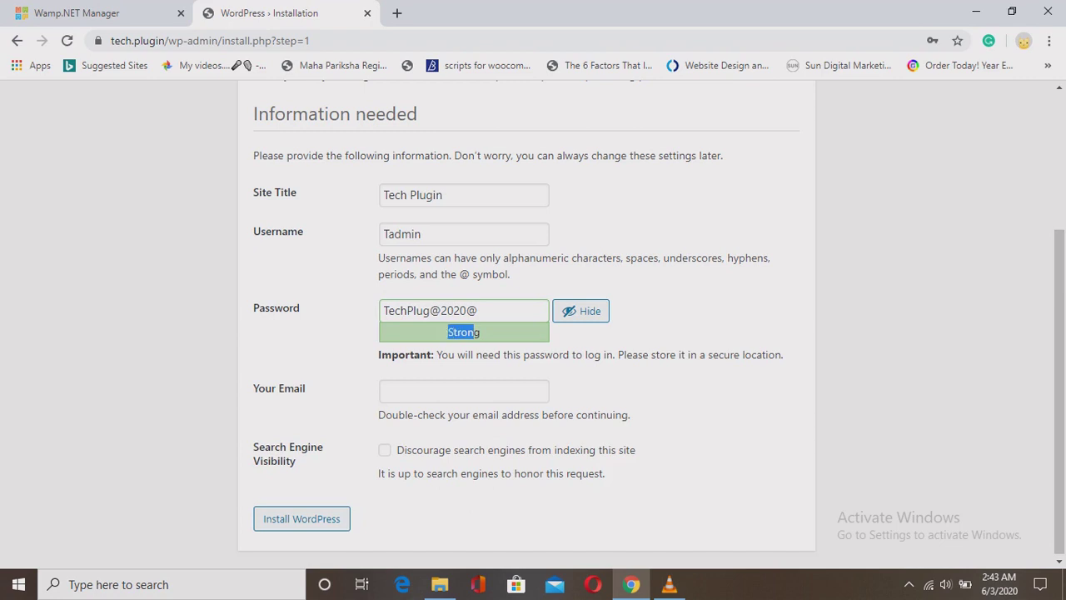
left_click(448, 332)
scroll(533, 325, "down", 1)
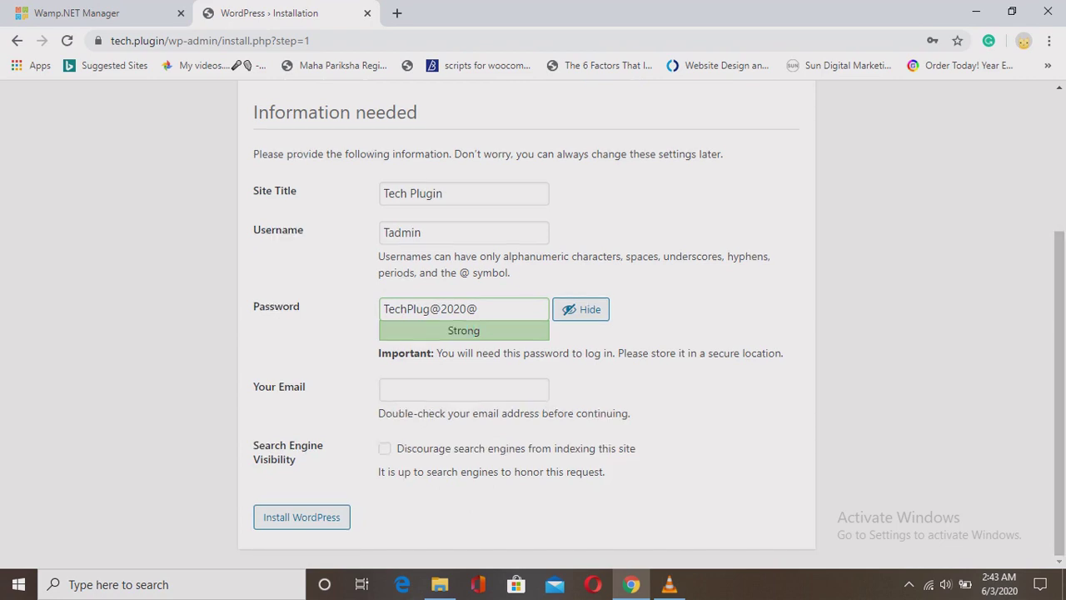
left_click(479, 309)
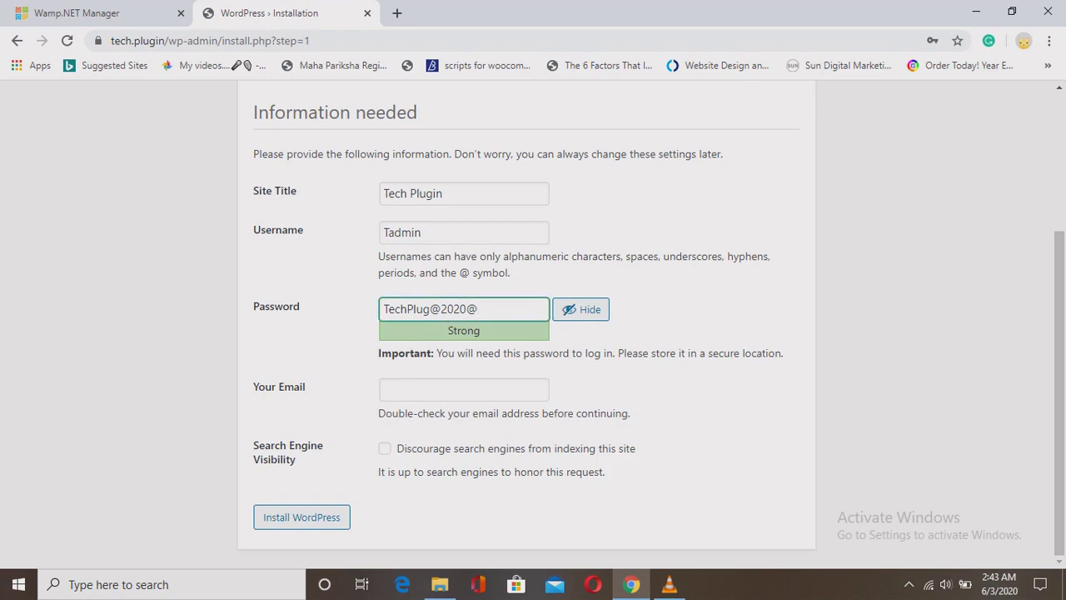
Paste the admin email address and submit the form to install WordPress.
left_click(464, 390)
key("ctrl+v")
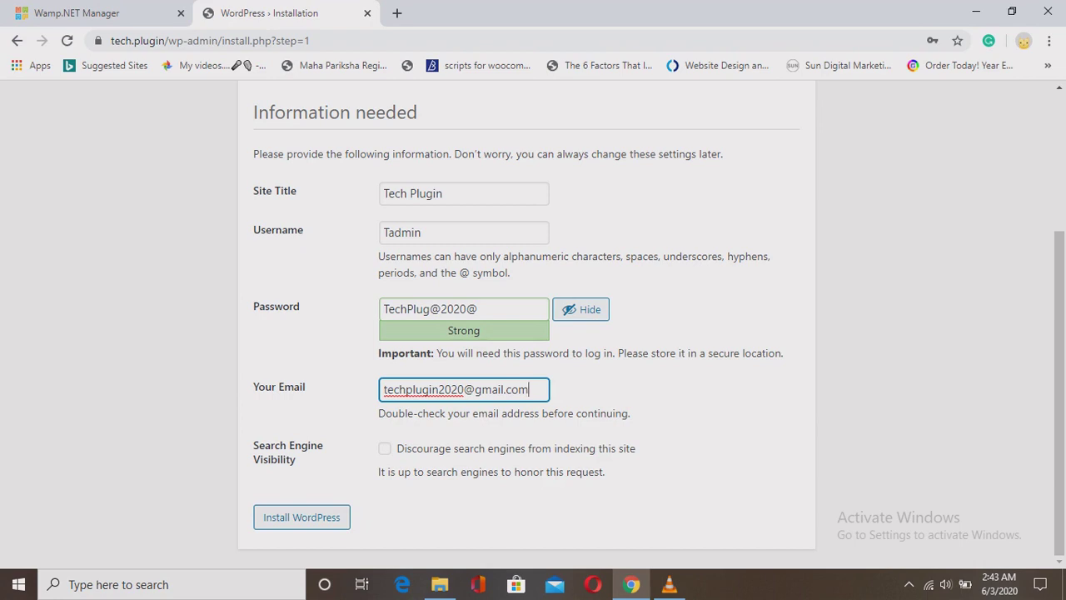
left_click_drag(252, 442, 296, 459)
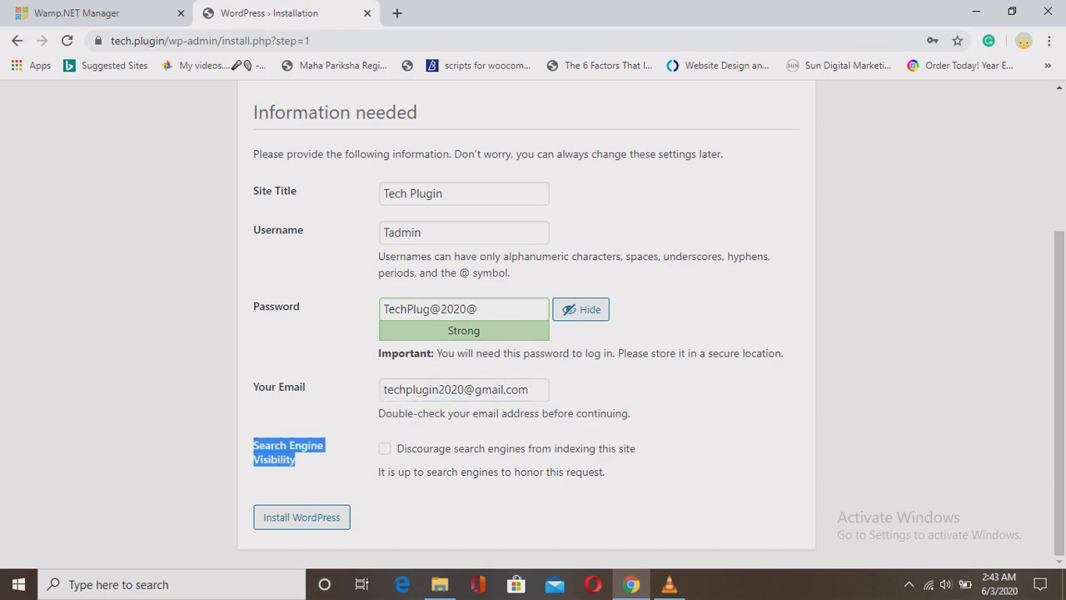
left_click(466, 309)
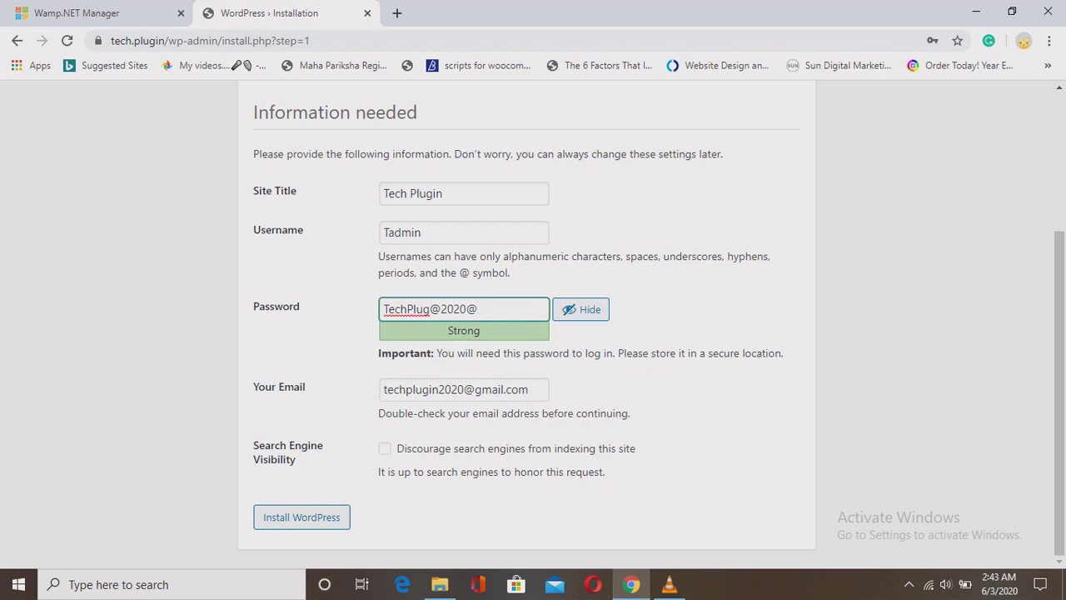
key("ctrl+a")
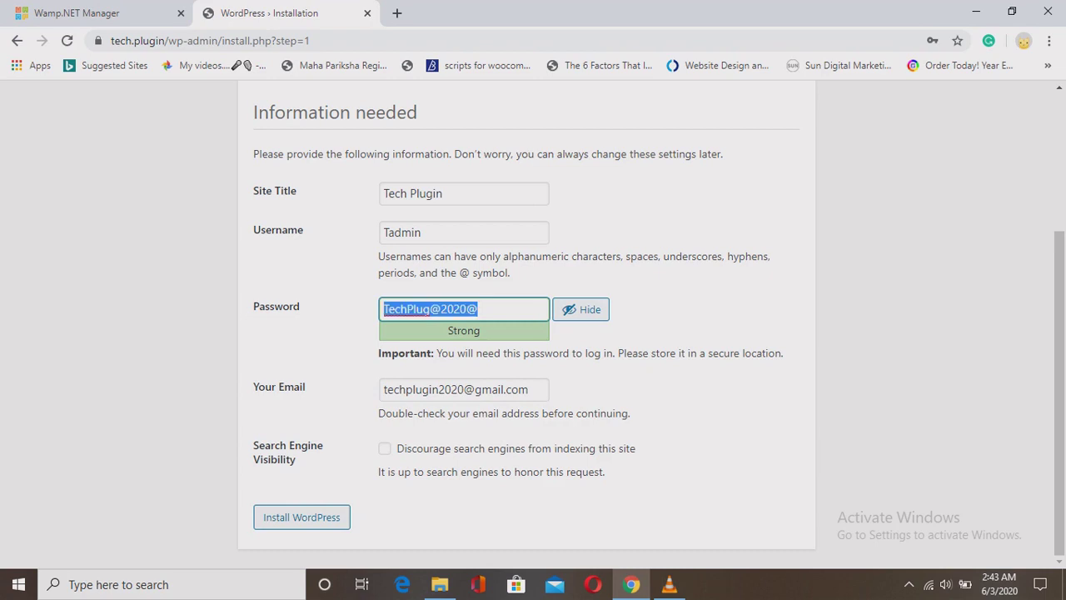
key("Tab")
key("Return")
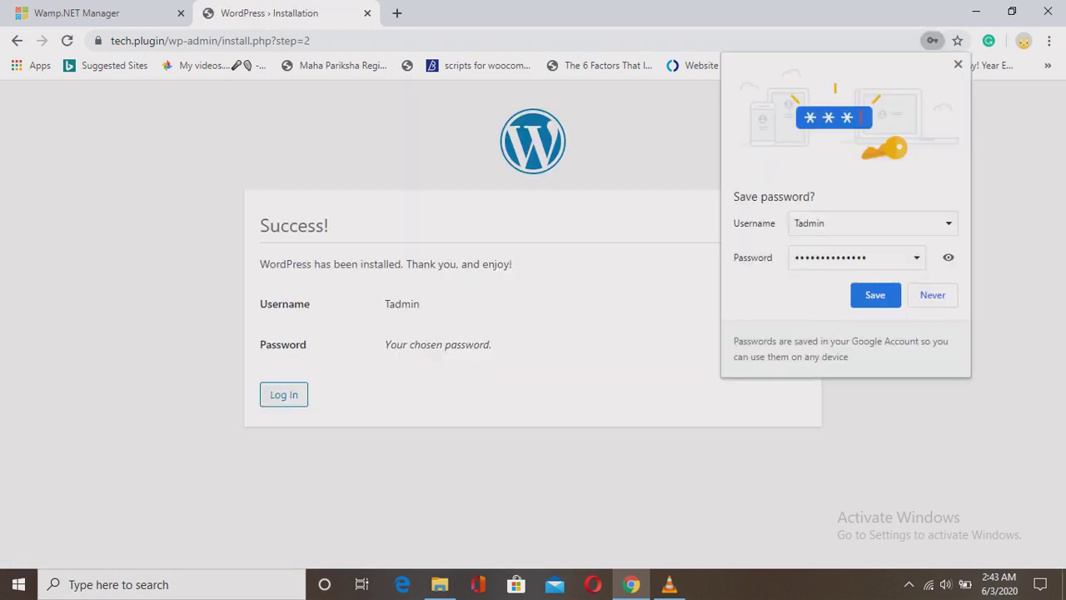
Dismiss the save-password offer and log in with the new admin's autofilled credentials.
key("Escape")
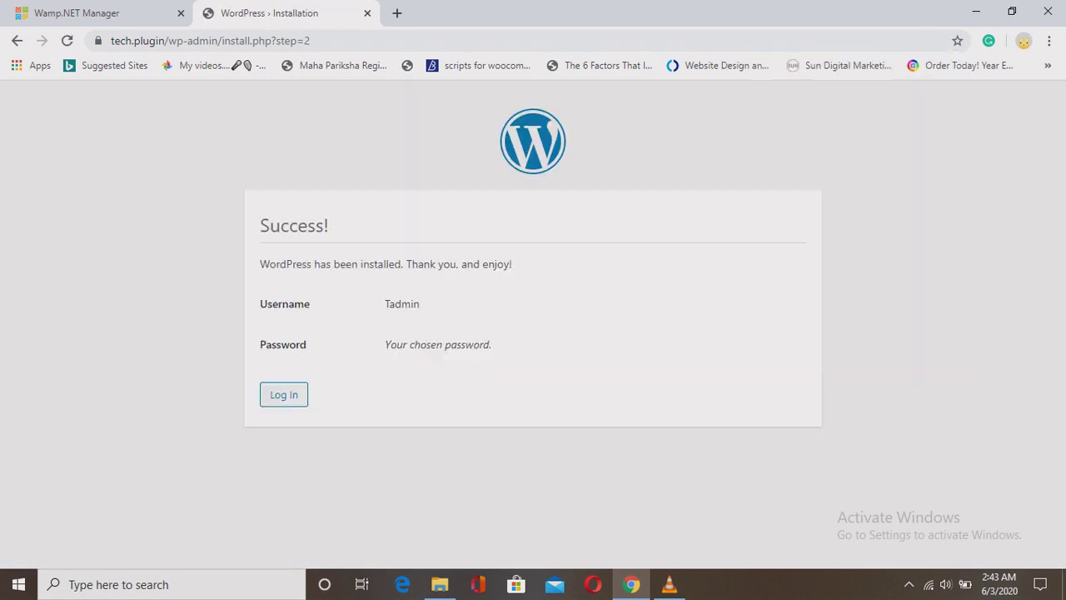
key("Tab")
key("Return")
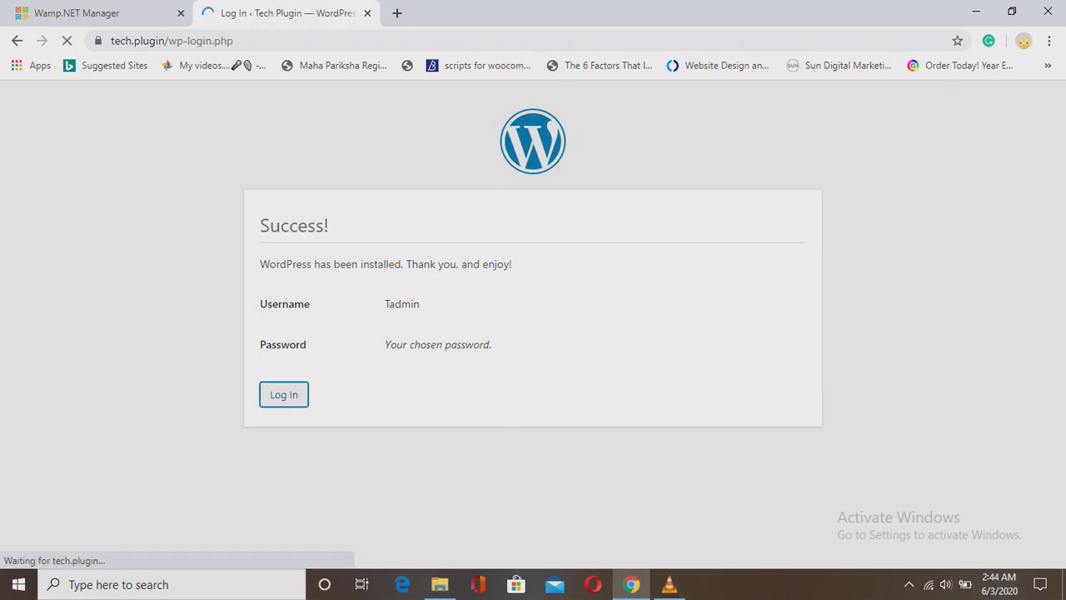
key("Down")
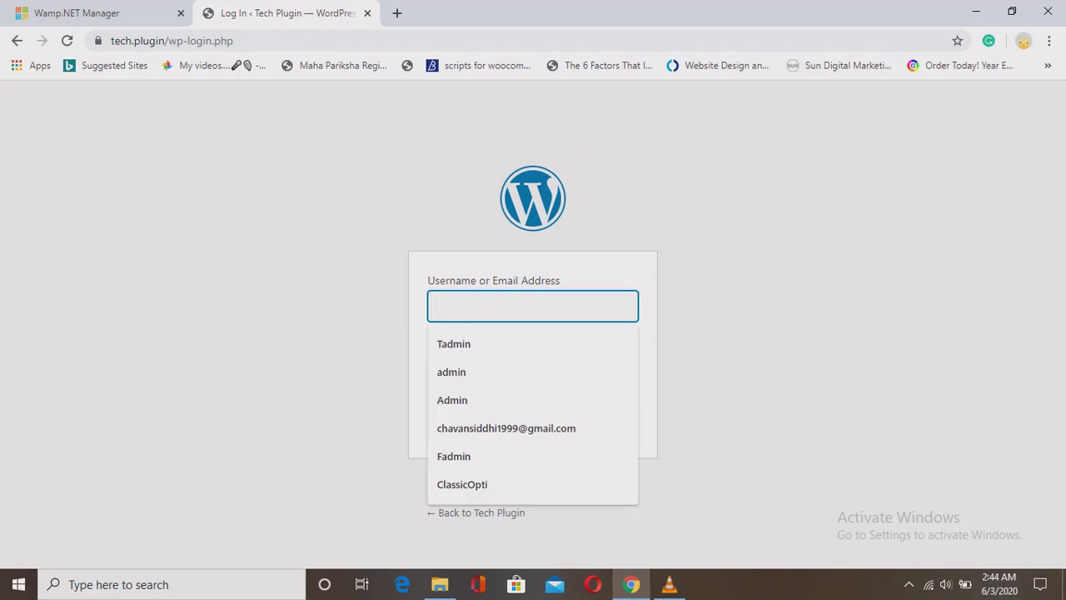
key("Down")
key("Return")
left_click(516, 369)
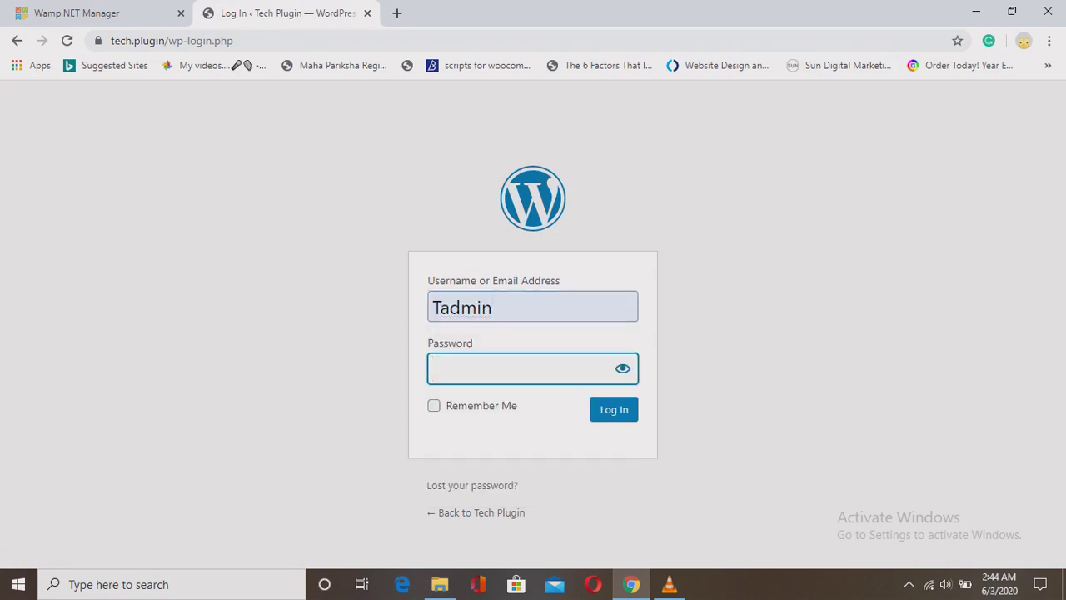
key("ctrl+v")
key("Tab")
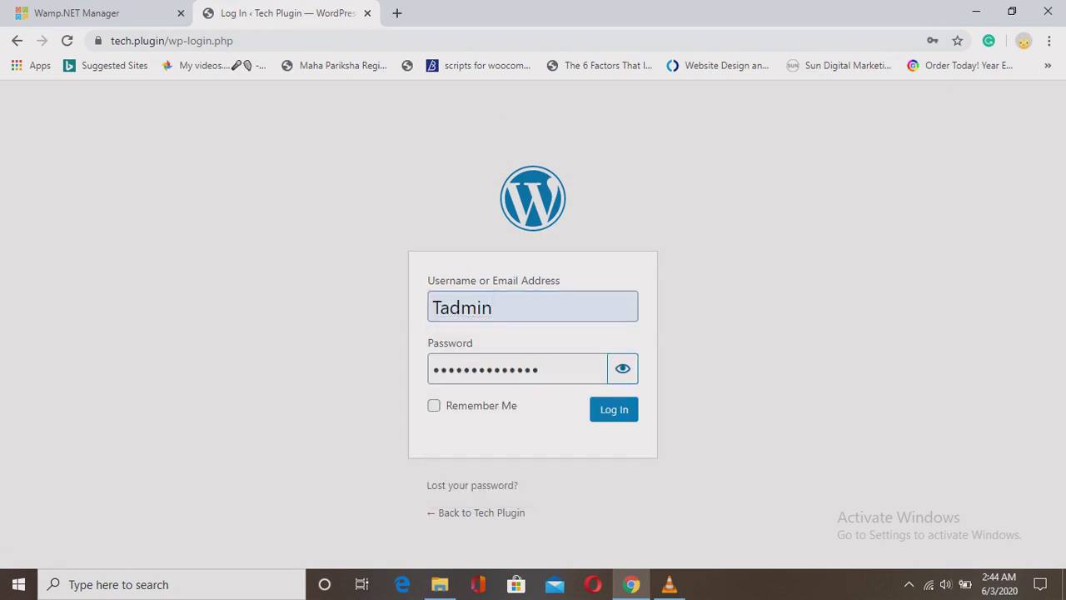
key("space")
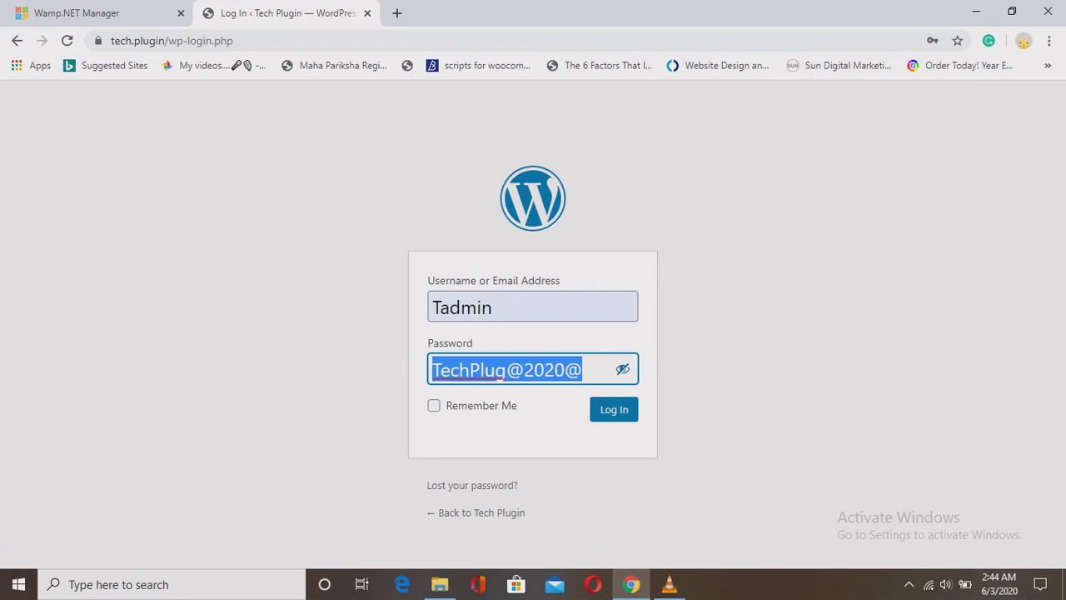
key("Return")
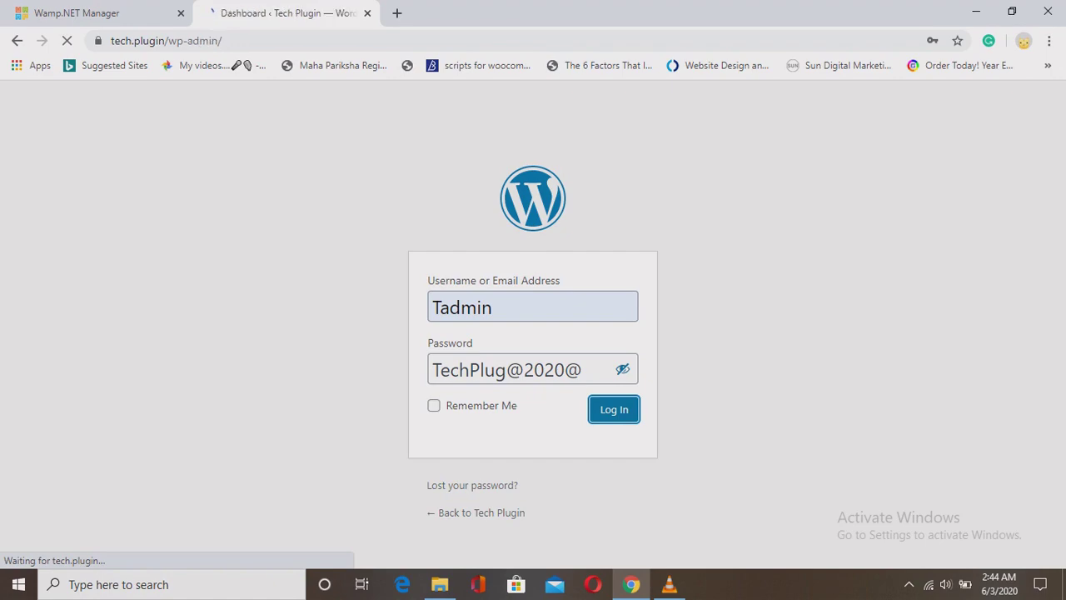
View the Tech Plugin front page with its Hello world! post in a new tab, then return to the Dashboard.
scroll(583, 333, "down", 5)
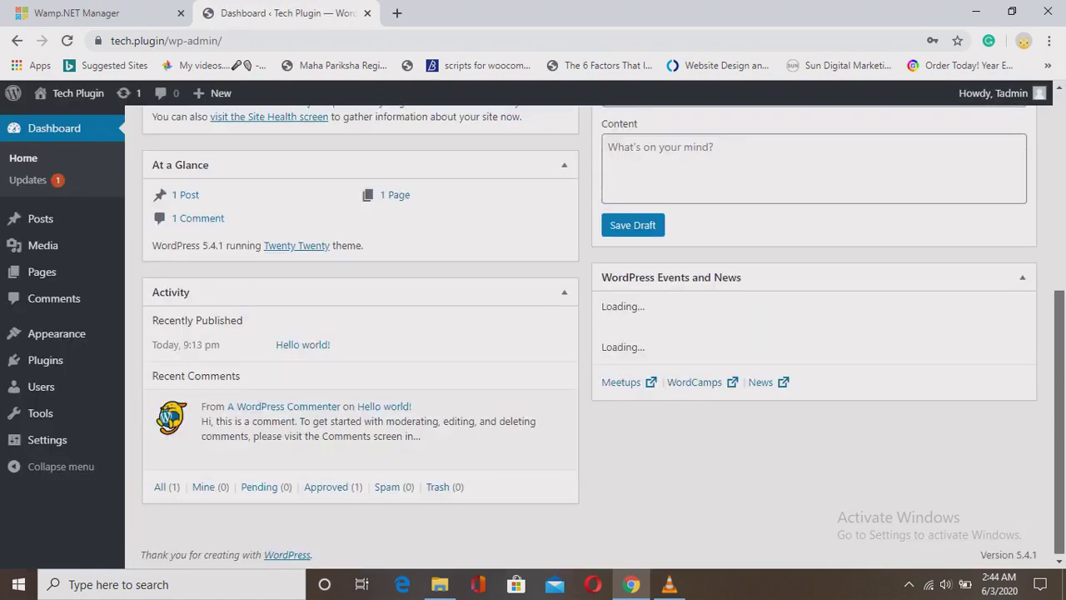
scroll(583, 333, "up", 5)
mouse_move(42, 95)
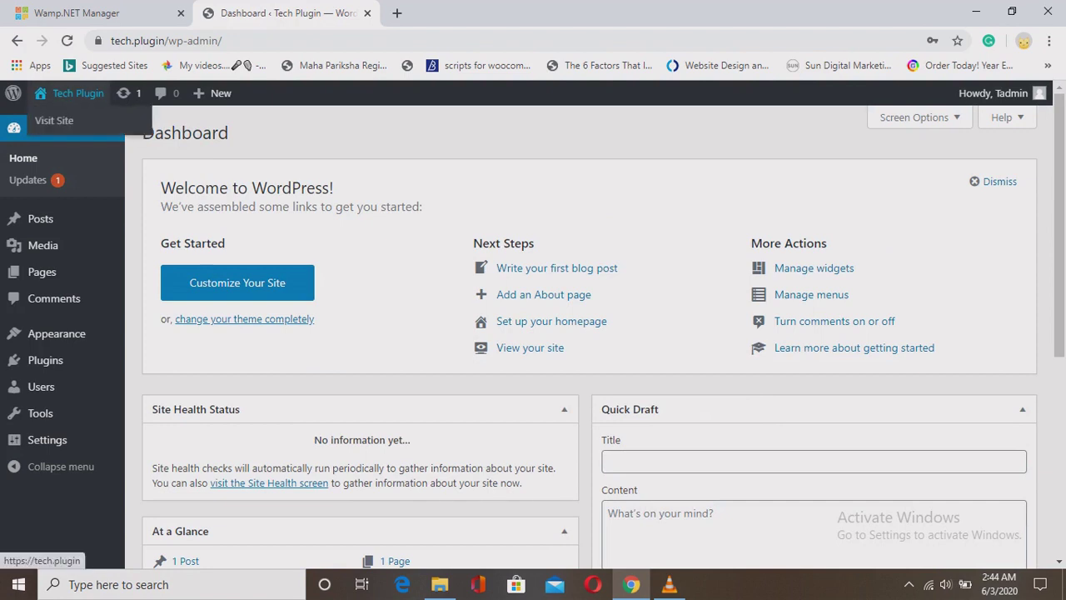
right_click(73, 117)
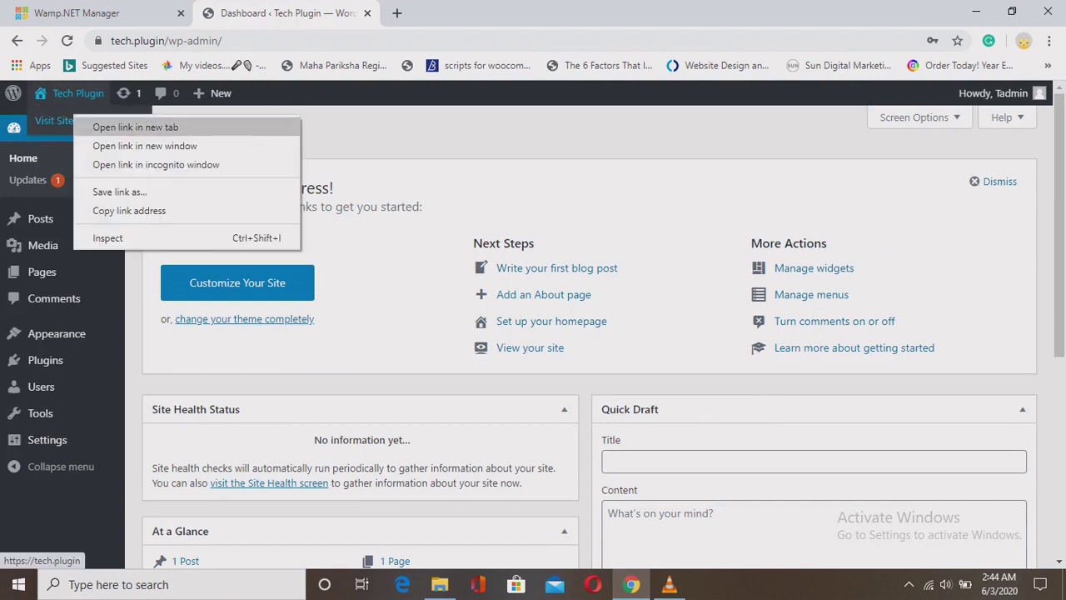
left_click(100, 127)
key("ctrl+Tab")
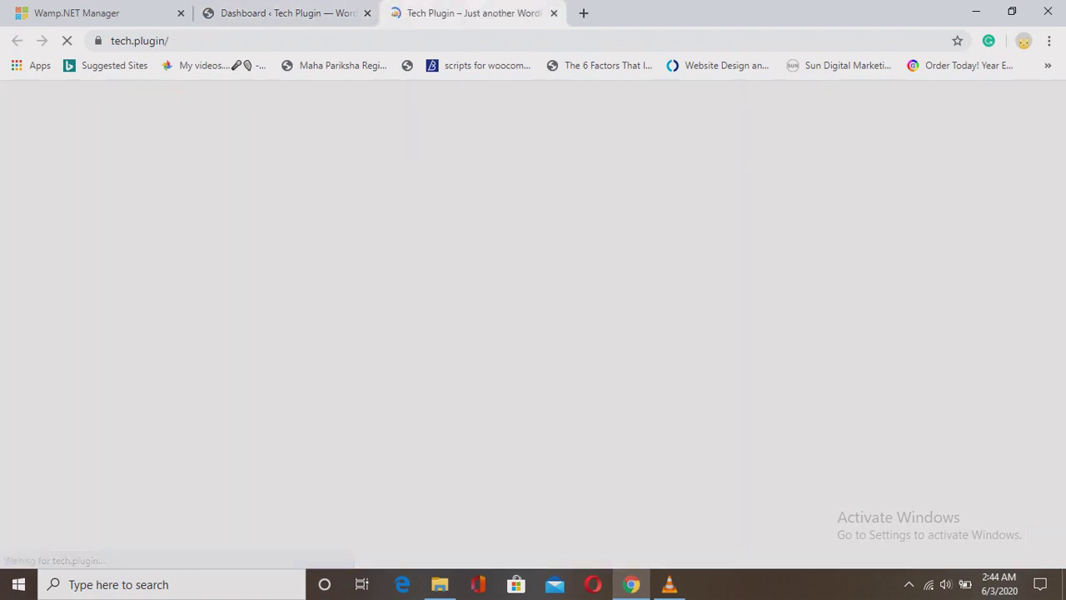
scroll(533, 333, "down", 10)
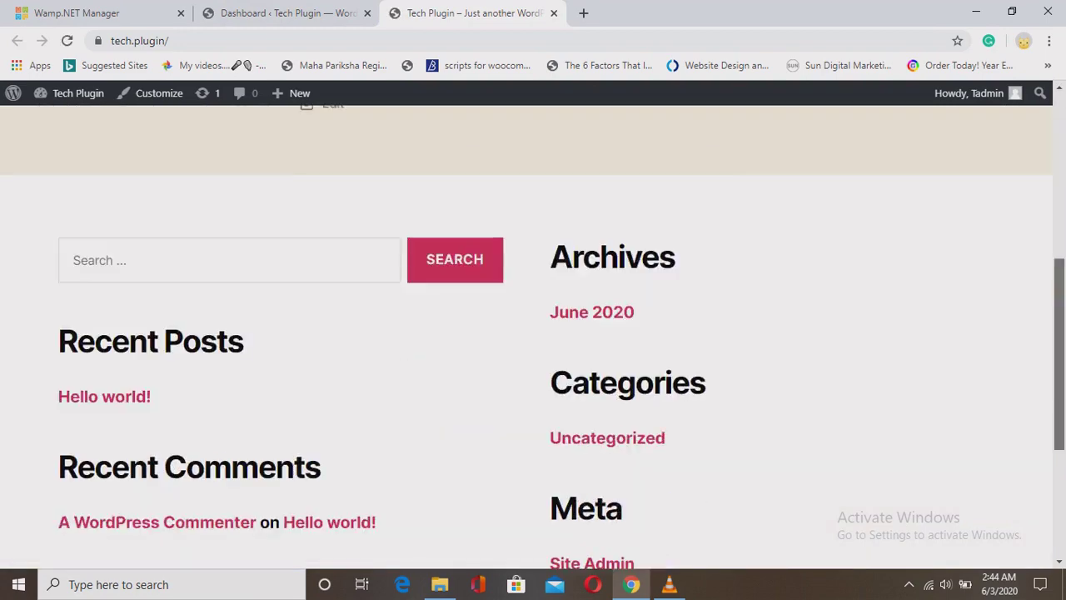
scroll(533, 333, "up", 6)
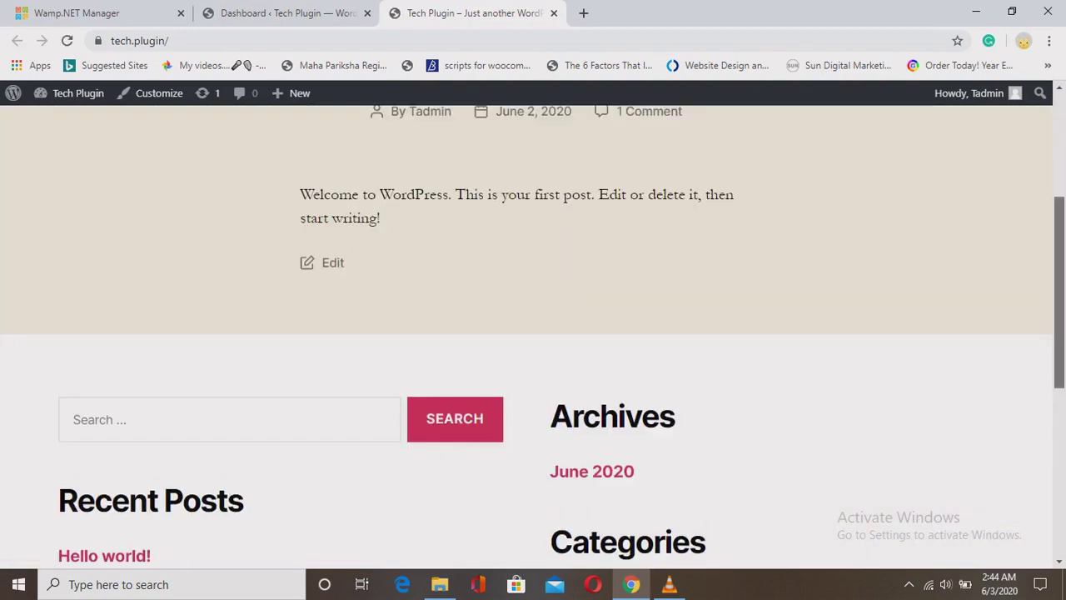
scroll(533, 333, "up", 4)
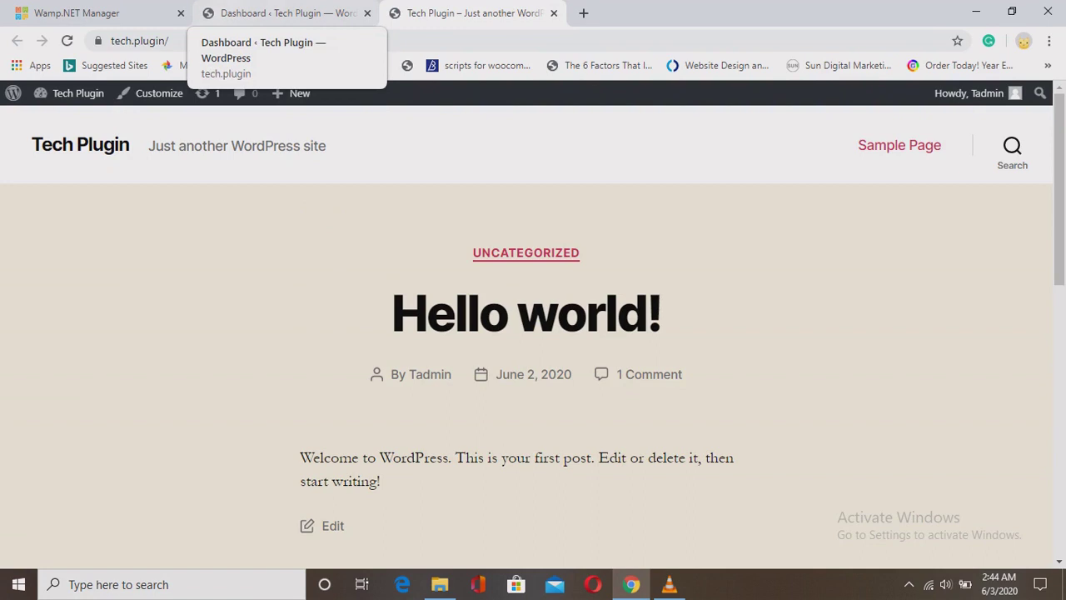
left_click(283, 12)
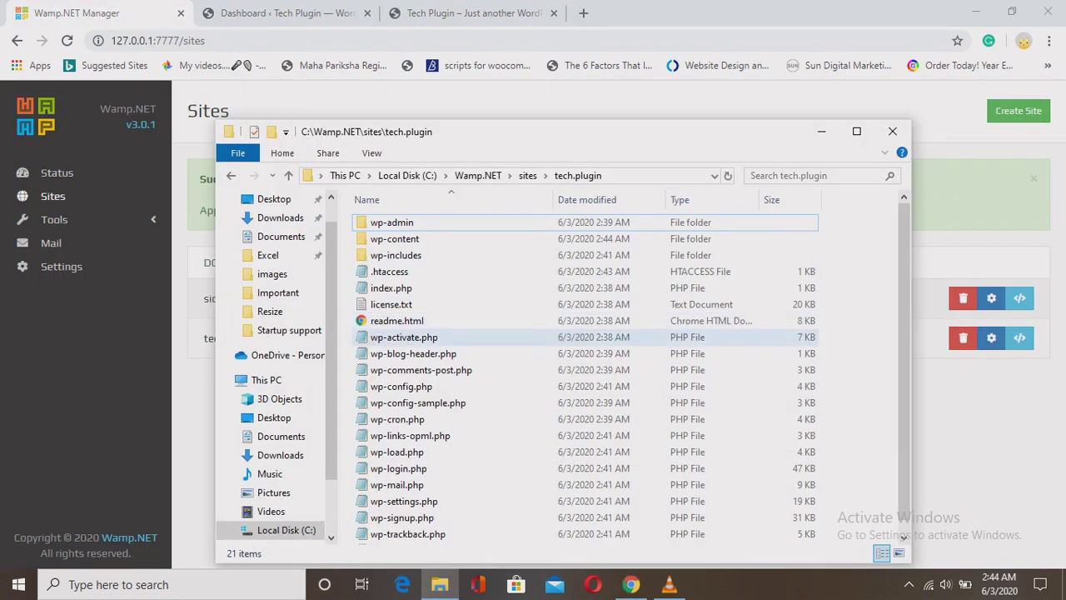
Open wp-config.php in Notepad and review the database name, user and password settings.
left_click(421, 369)
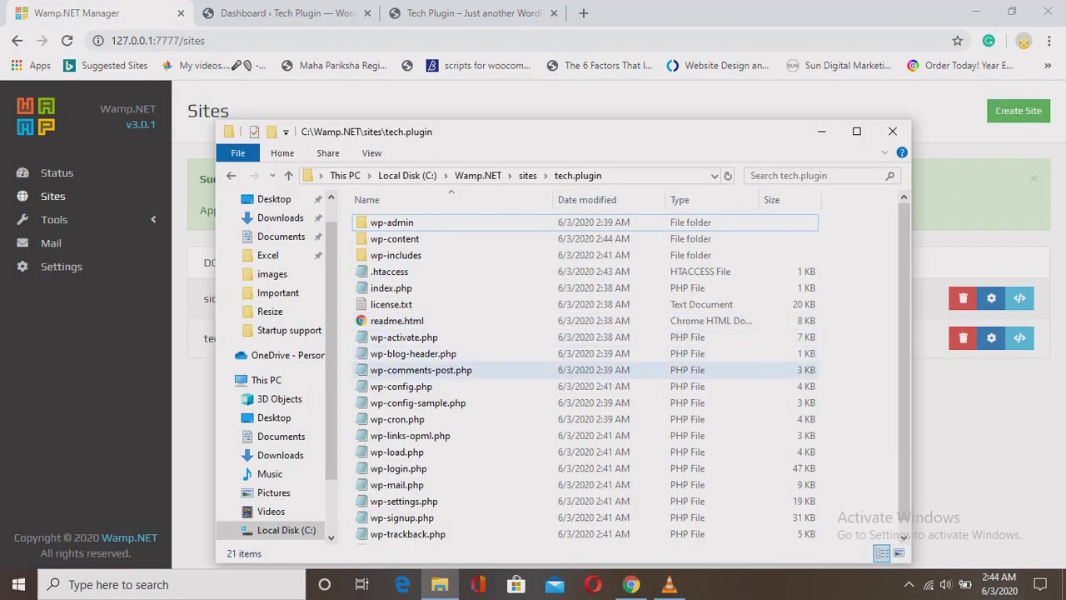
left_click(401, 387)
left_click(400, 387)
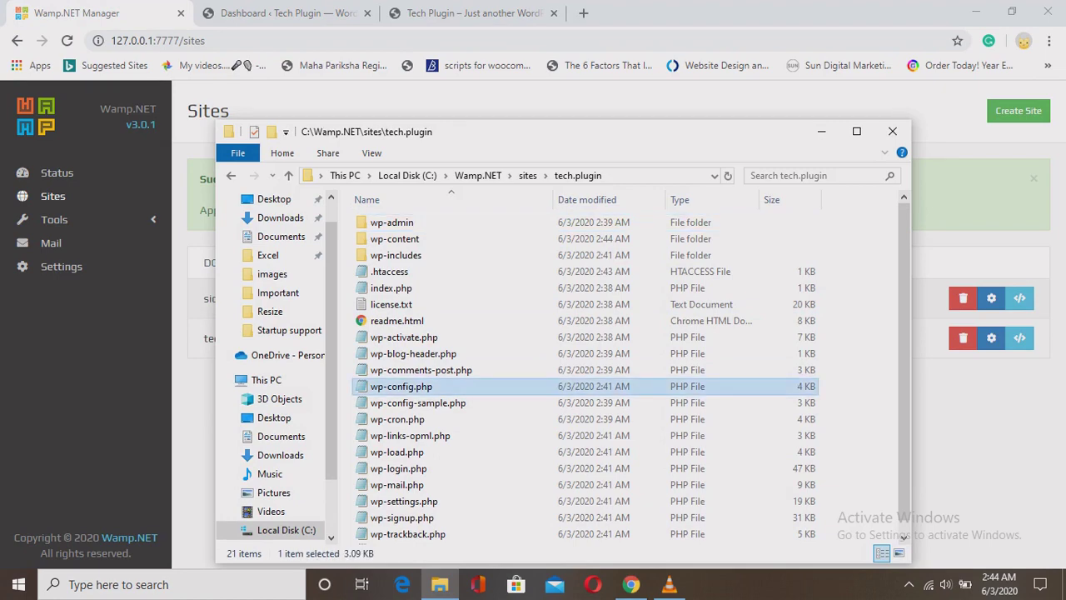
key("Return")
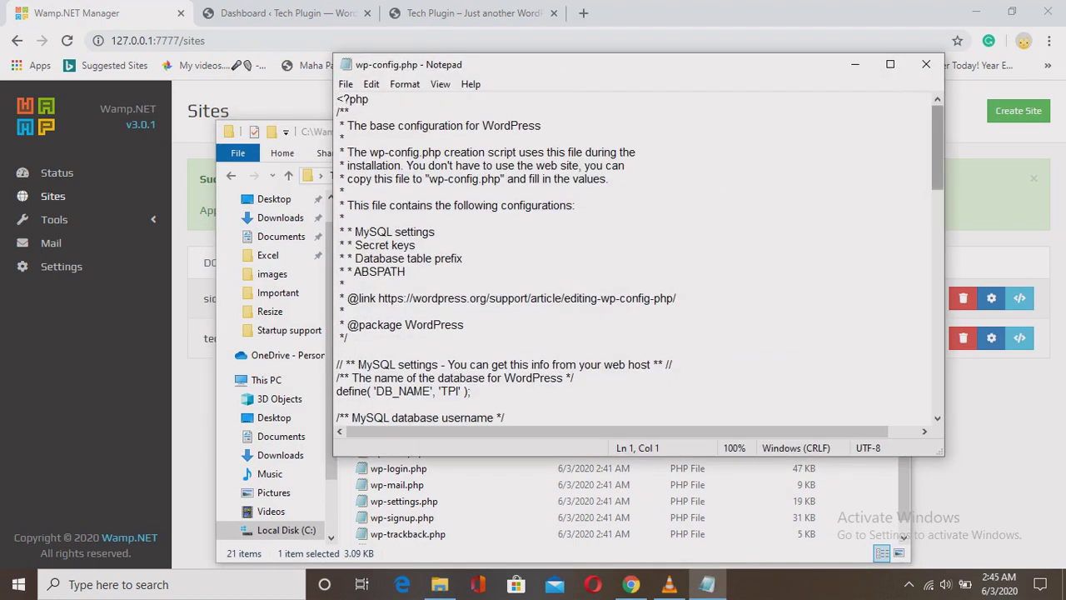
scroll(637, 258, "down", 7)
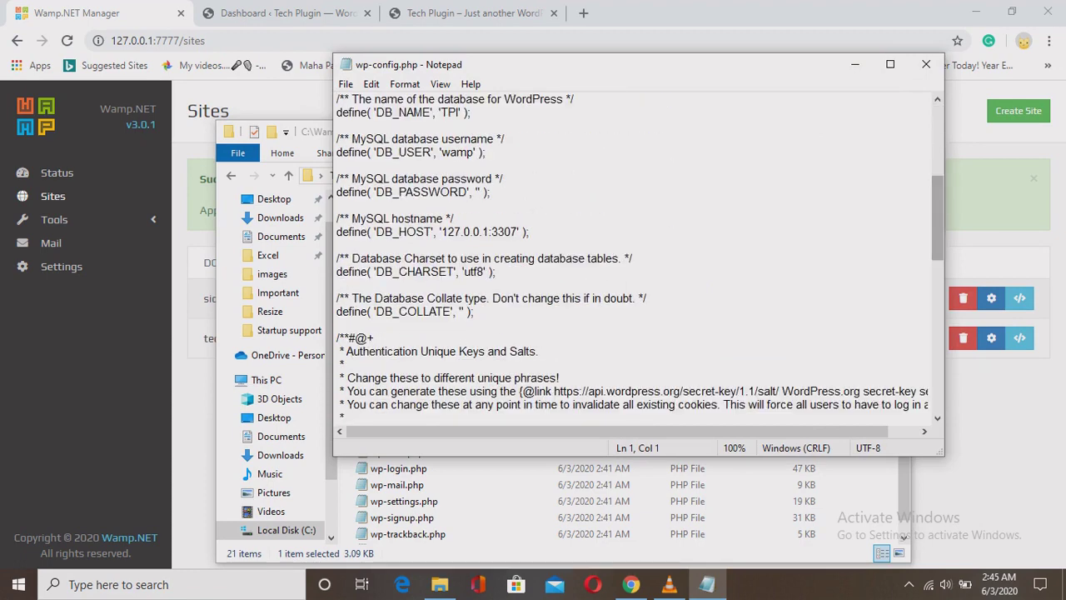
left_click_drag(438, 113, 492, 192)
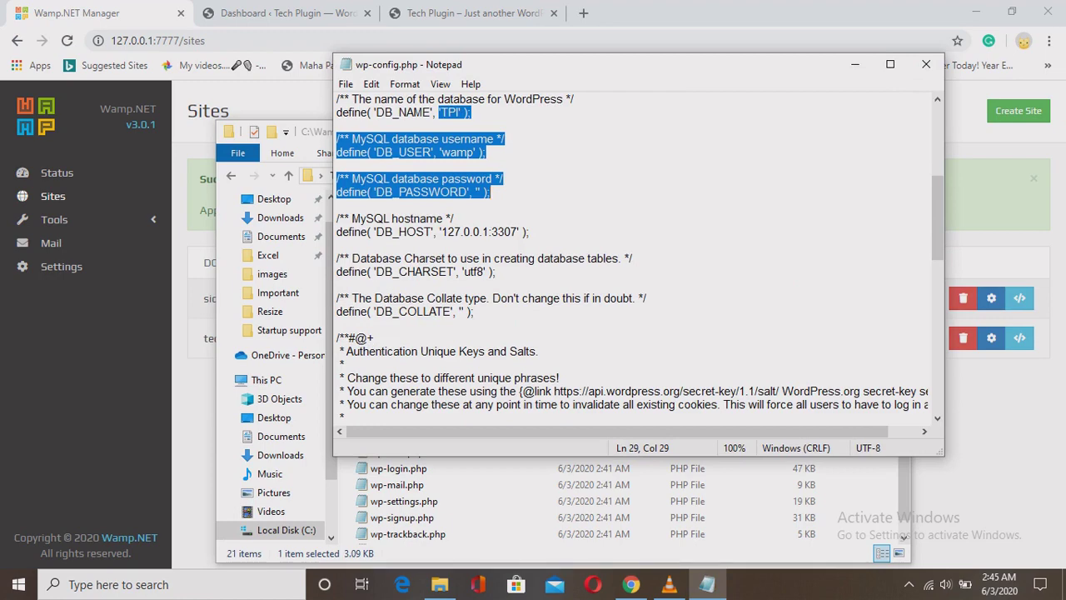
left_click(336, 205)
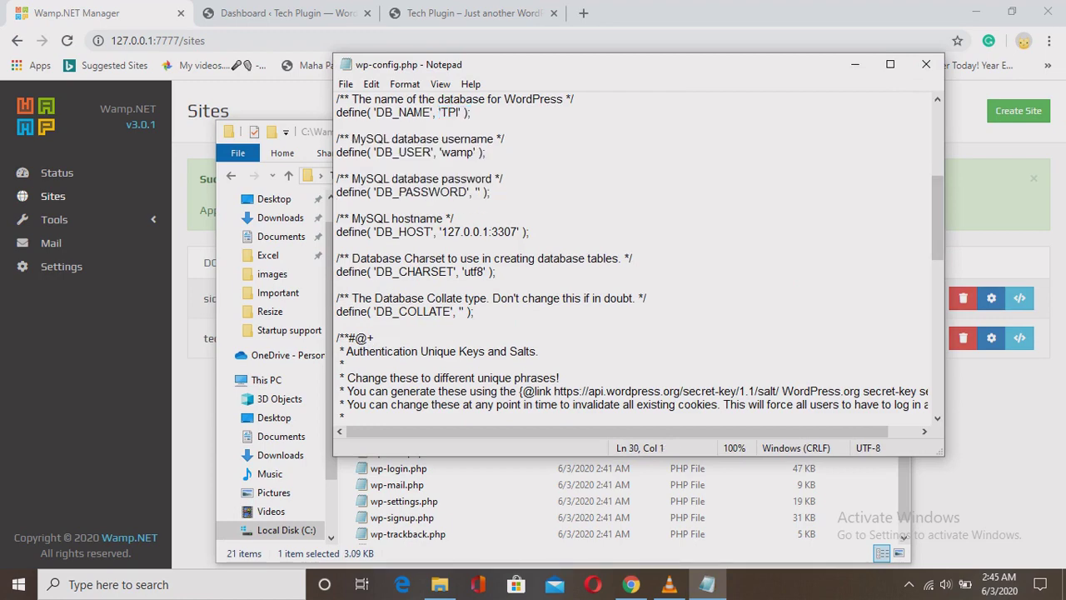
Check the database host 127.0.0.1:3307, then close Notepad and the tech.plugin folder.
scroll(637, 258, "down", 7)
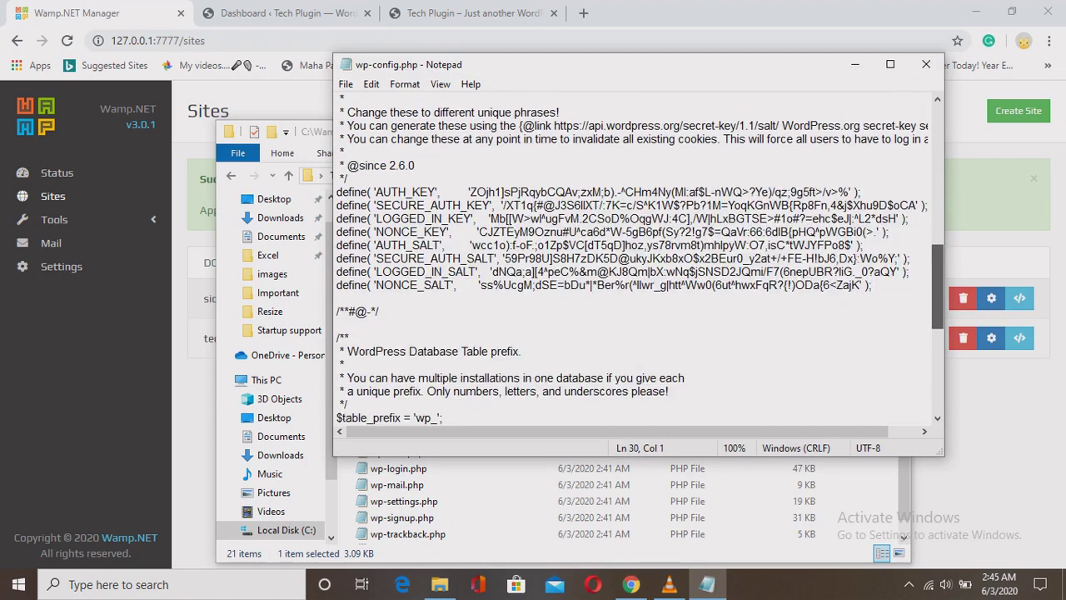
scroll(638, 258, "up", 8)
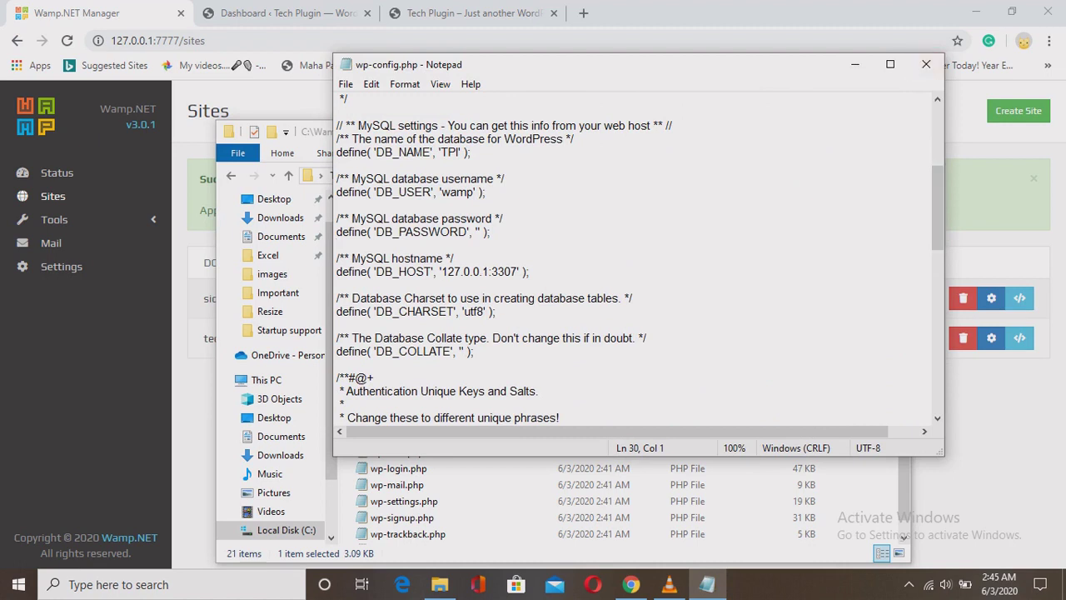
left_click_drag(442, 272, 520, 271)
left_click(542, 272)
left_click(927, 65)
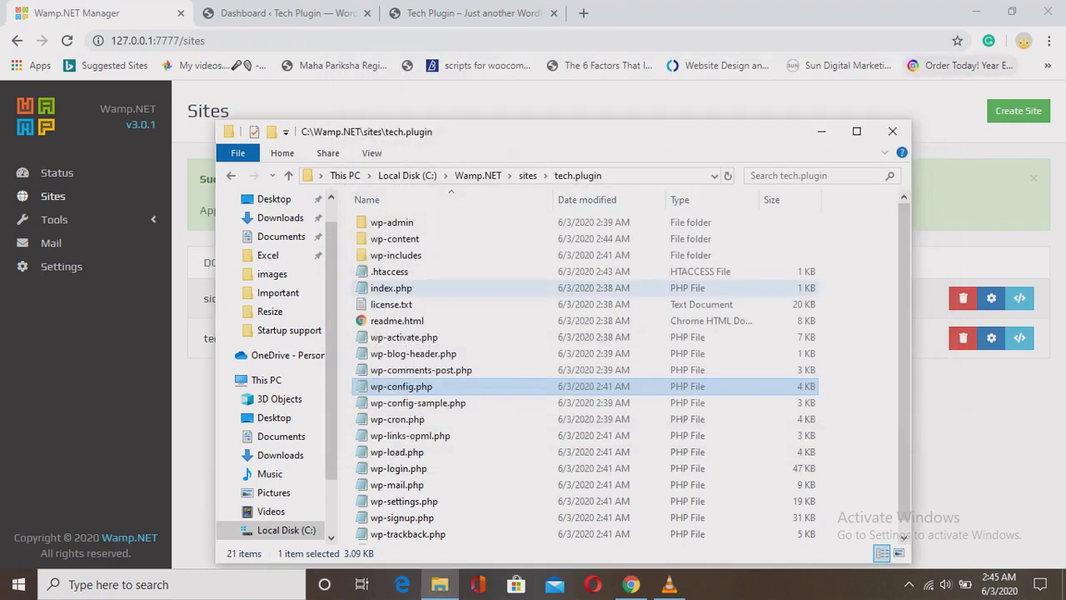
left_click(892, 131)
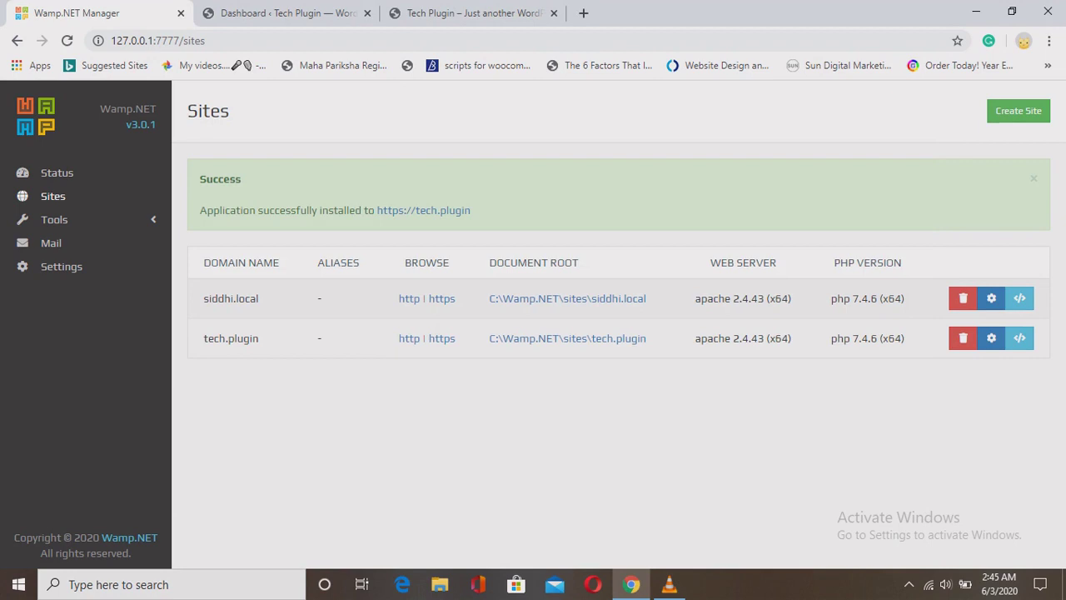
Open tech.plugin's https address in a new tab from the Sites list, then return to Wamp.NET Manager.
left_click(55, 172)
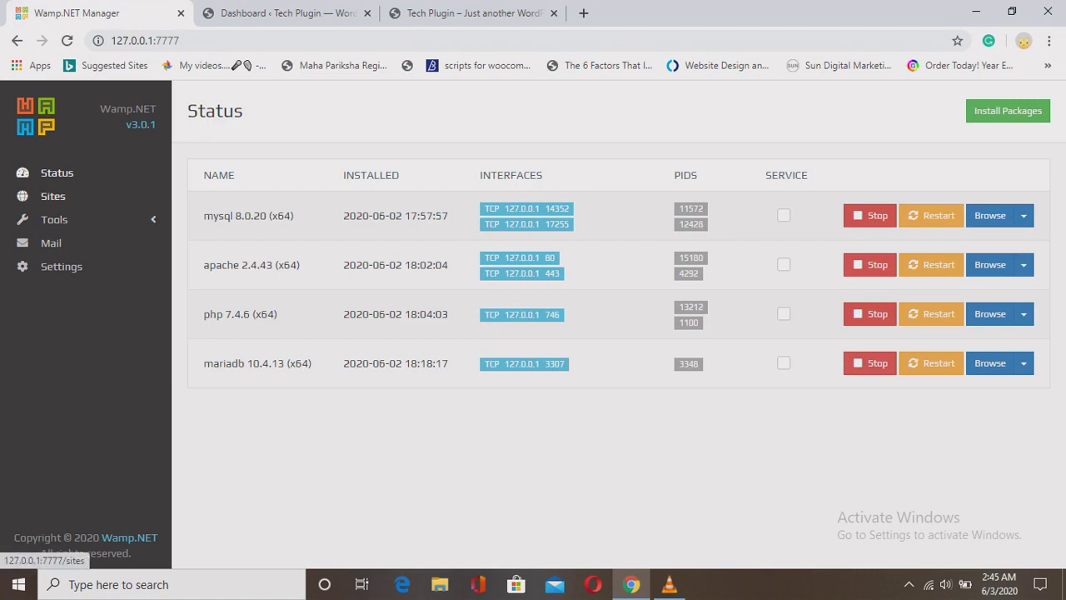
left_click(53, 196)
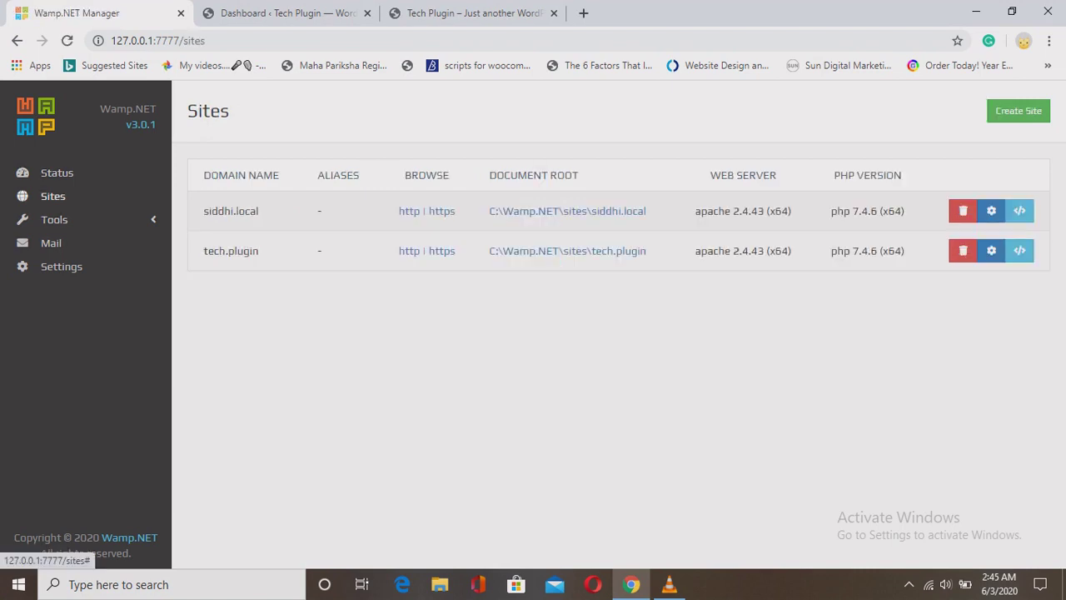
right_click(441, 253)
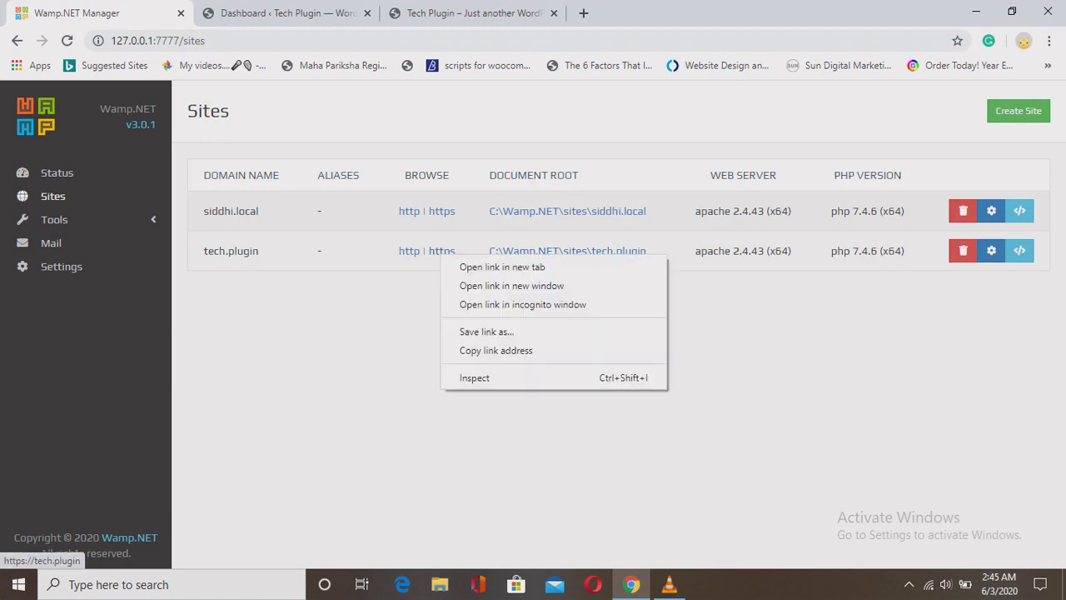
left_click(502, 267)
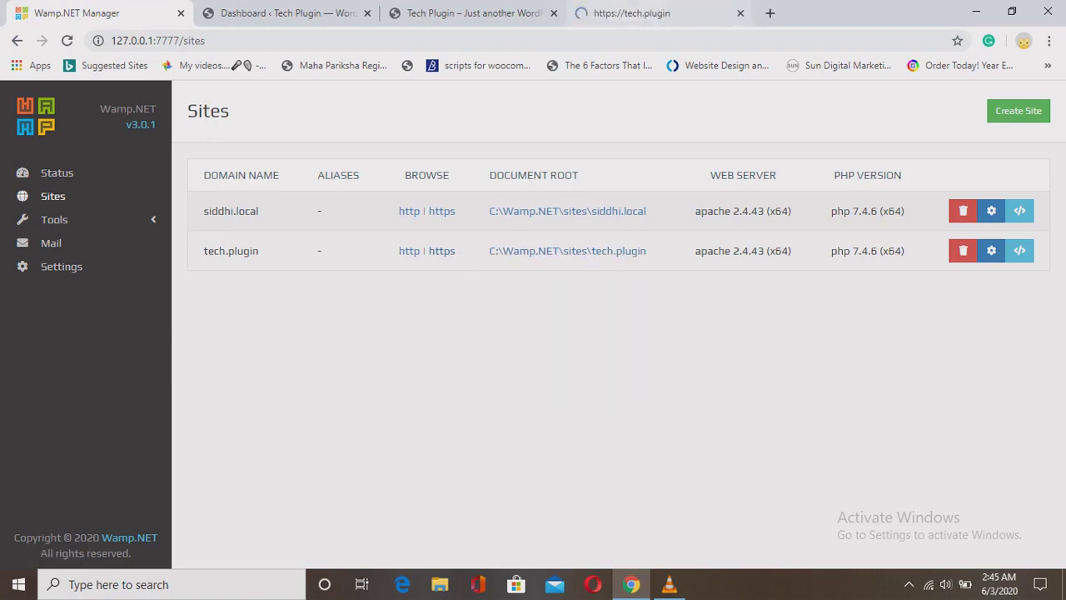
left_click(631, 12)
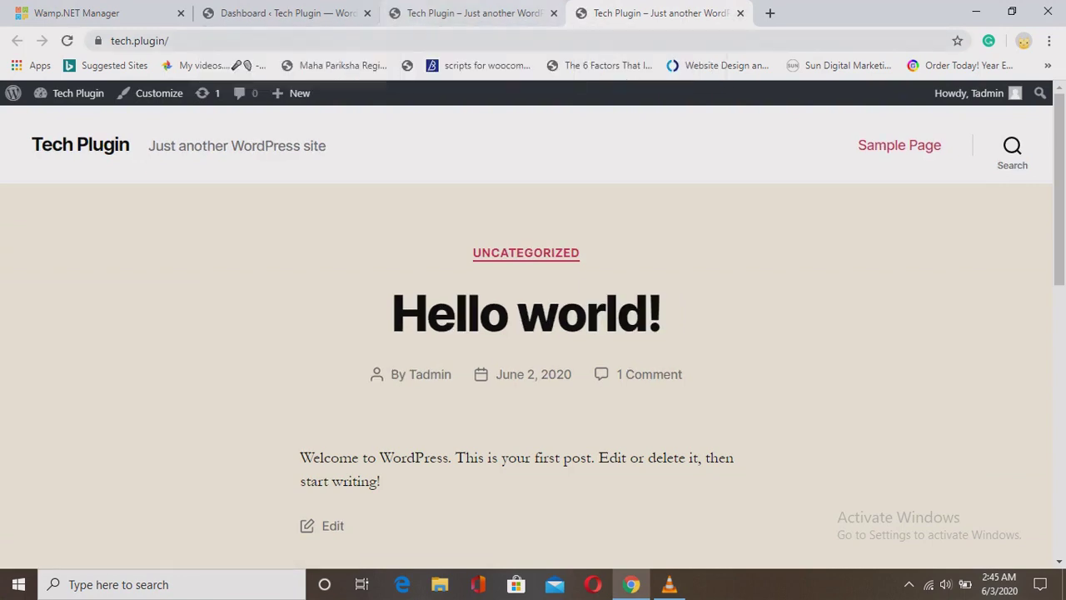
key("ctrl+1")
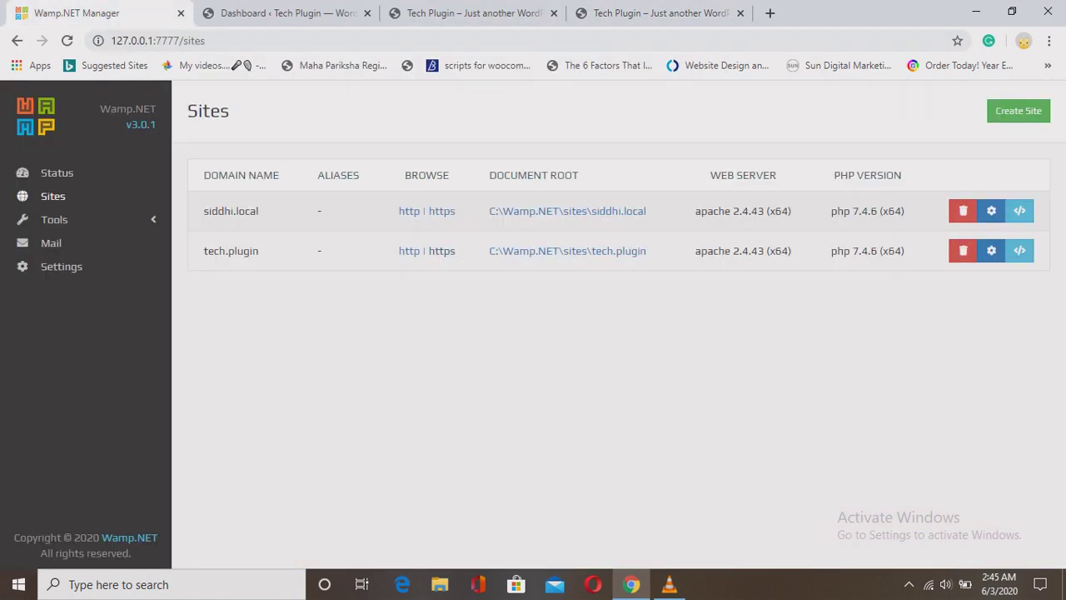
left_click(54, 219)
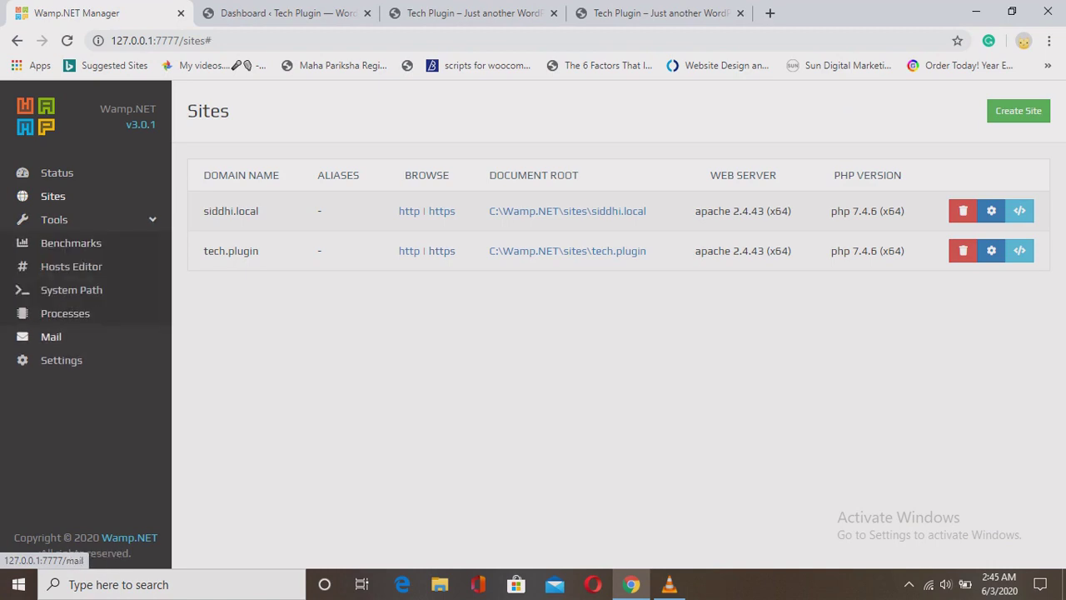
left_click(50, 336)
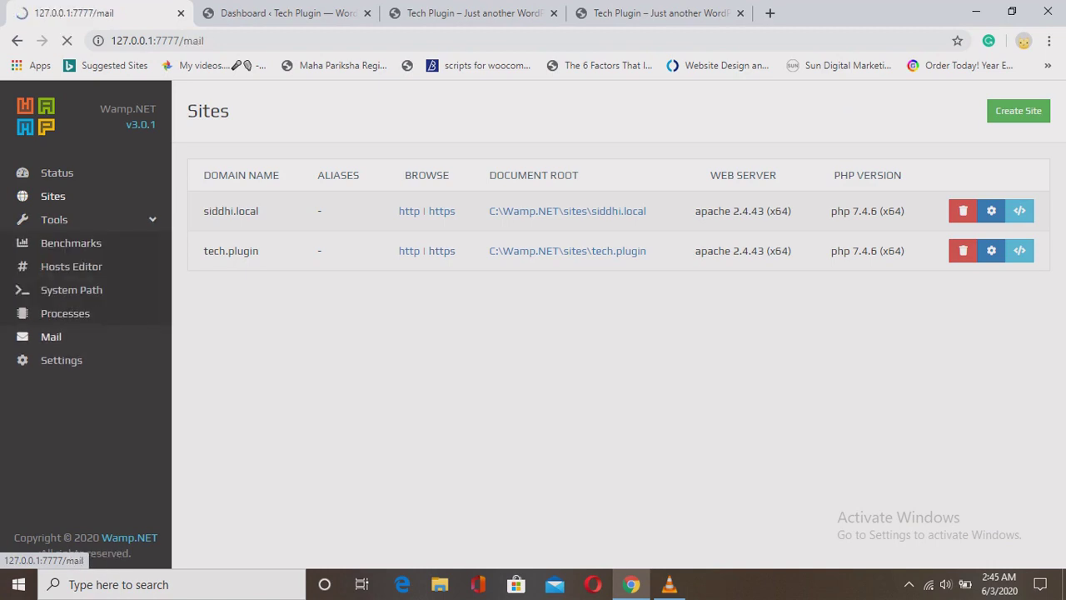
scroll(613, 350, "down", 10)
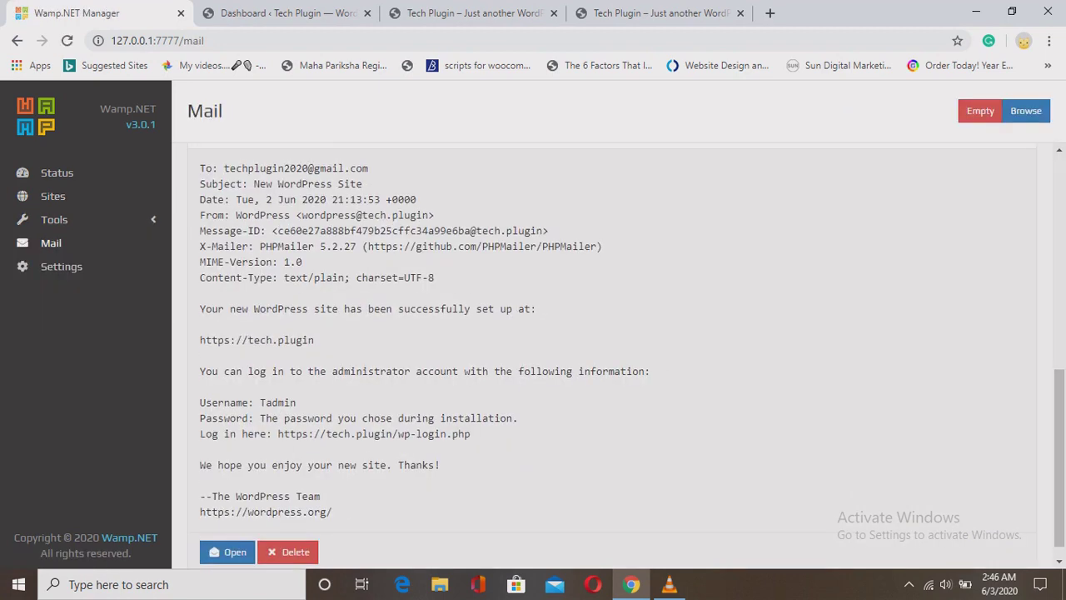
left_click_drag(315, 340, 200, 340)
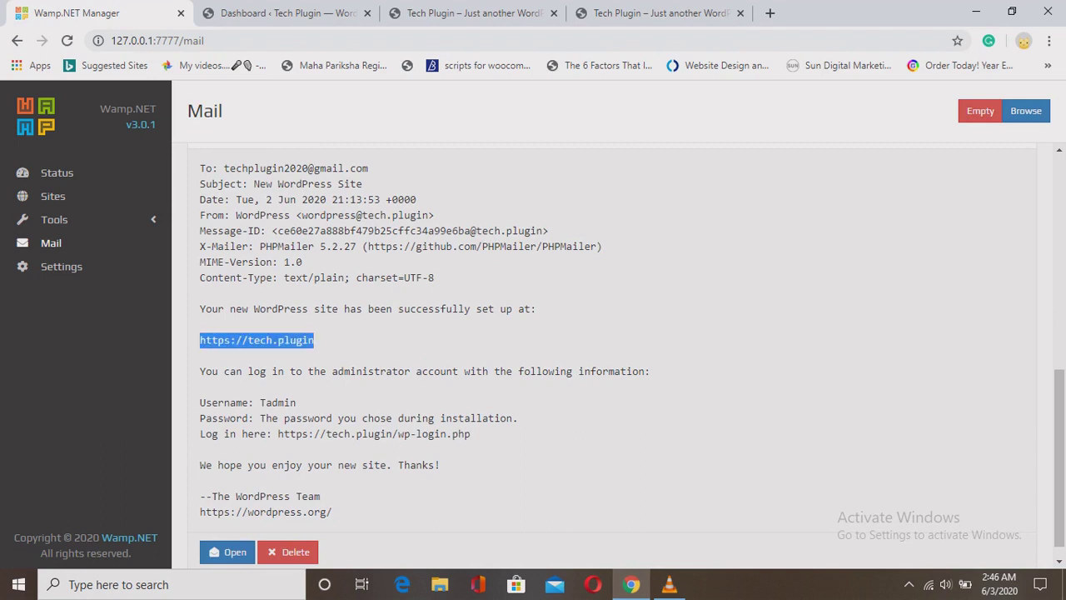
scroll(612, 354, "down", 1)
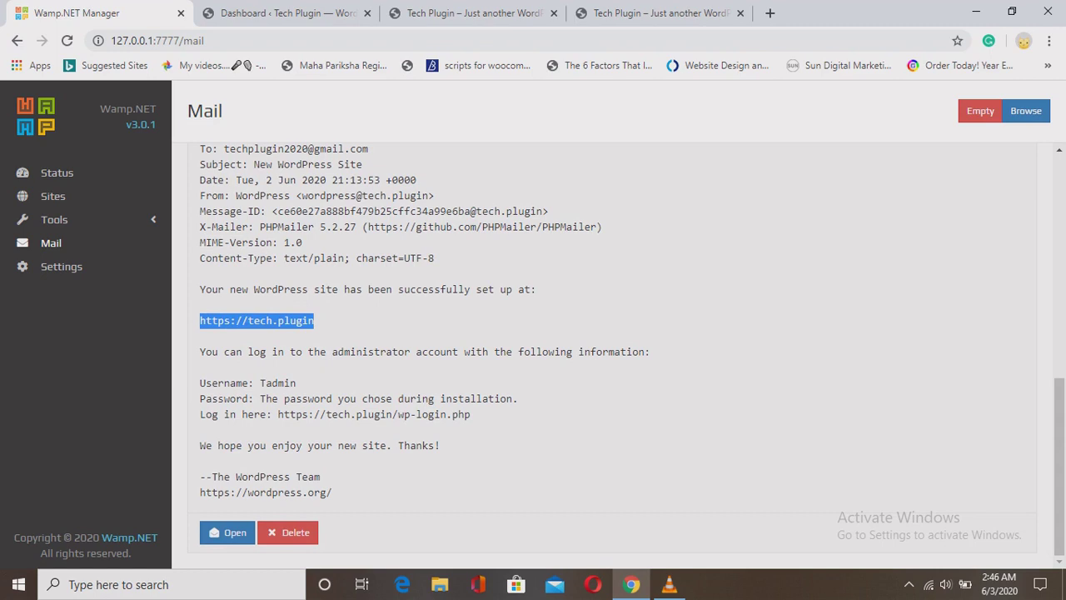
left_click_drag(200, 351, 337, 492)
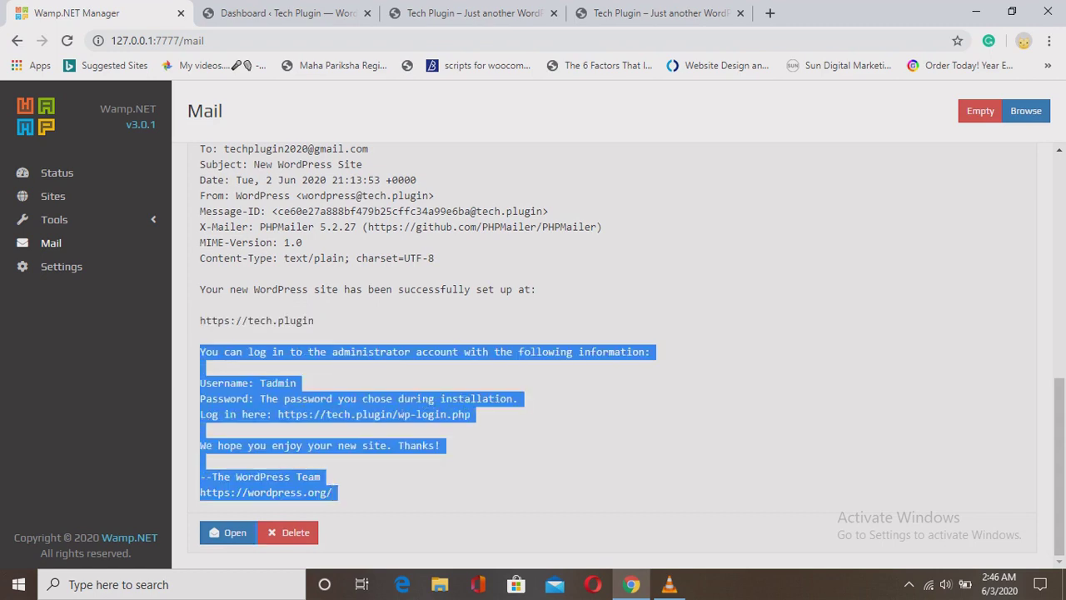